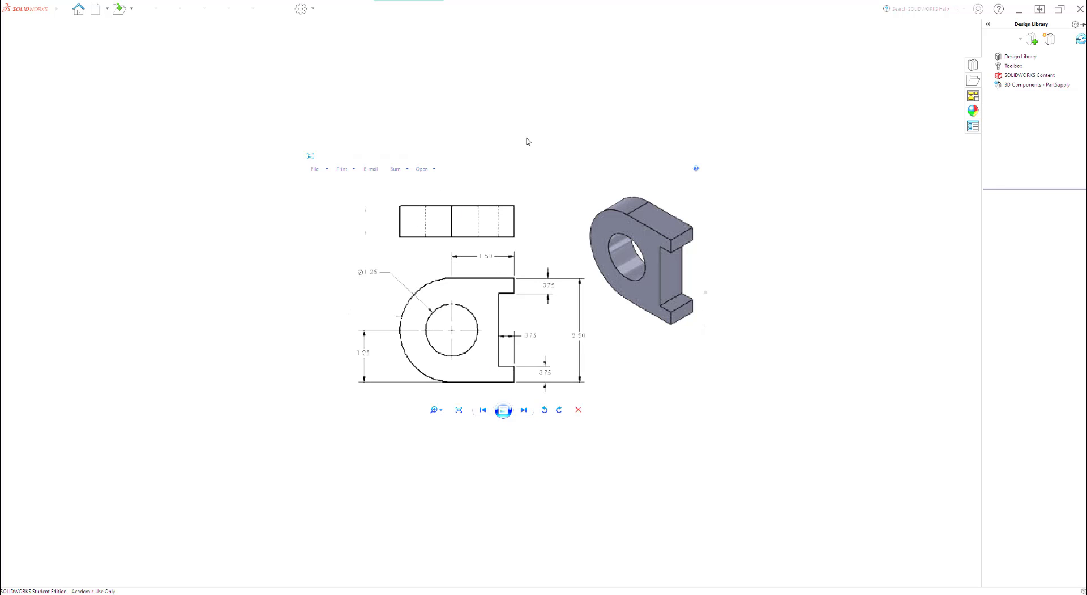
Step: Move the reference drawing window aside so that the modelling workspace is clear
{"action": "left_click_drag", "start_coordinate": [520, 160], "coordinate": [896, 320]}
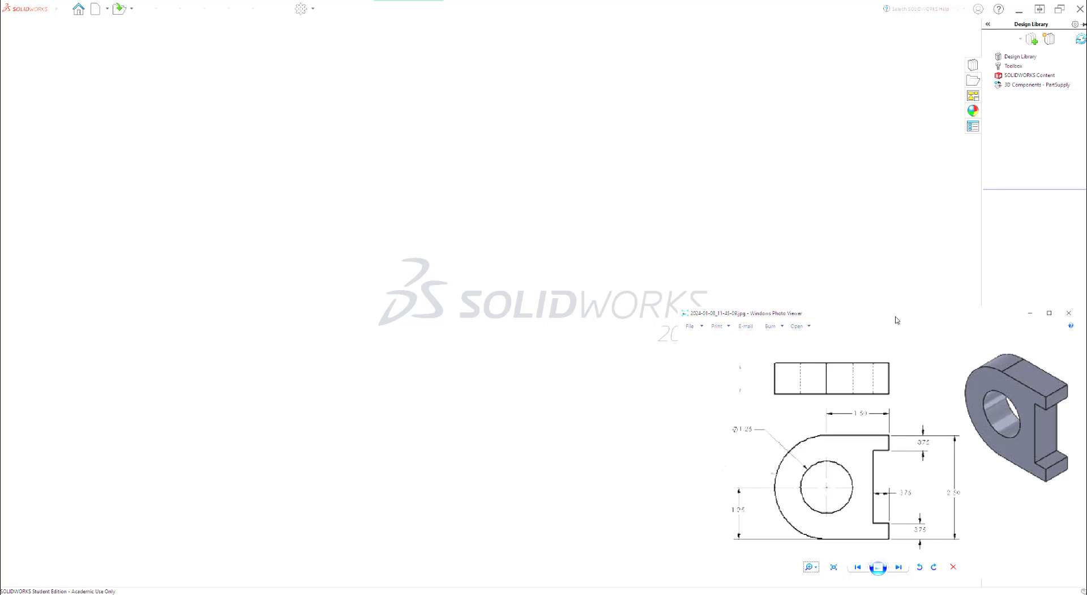
{"action": "left_click_drag", "start_coordinate": [896, 321], "coordinate": [896, 317]}
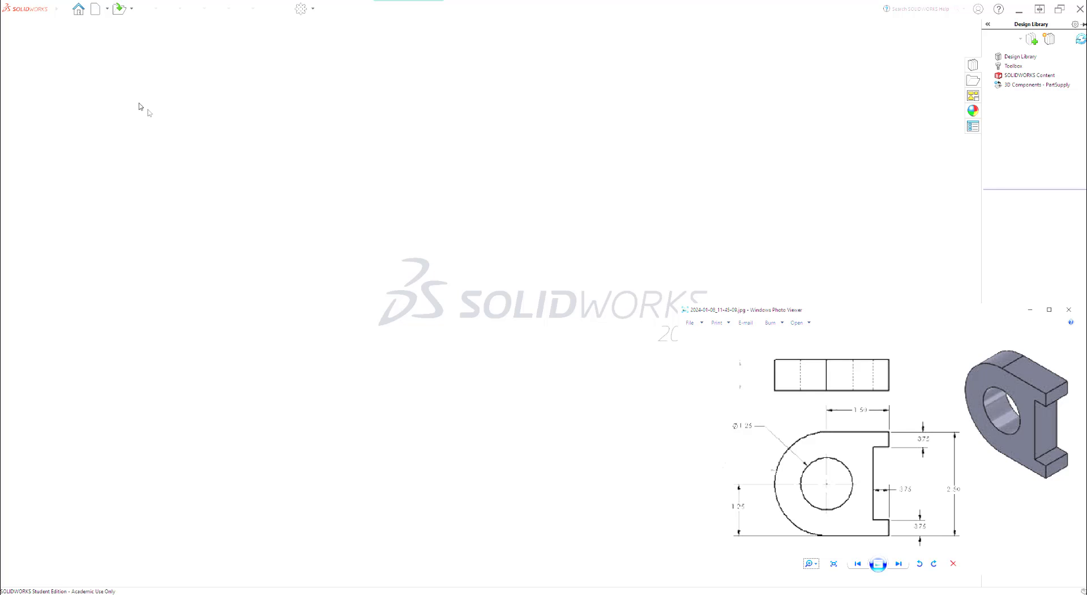
Step: Create a new part document and widen the feature tree pane slightly
{"action": "left_click", "coordinate": [108, 12]}
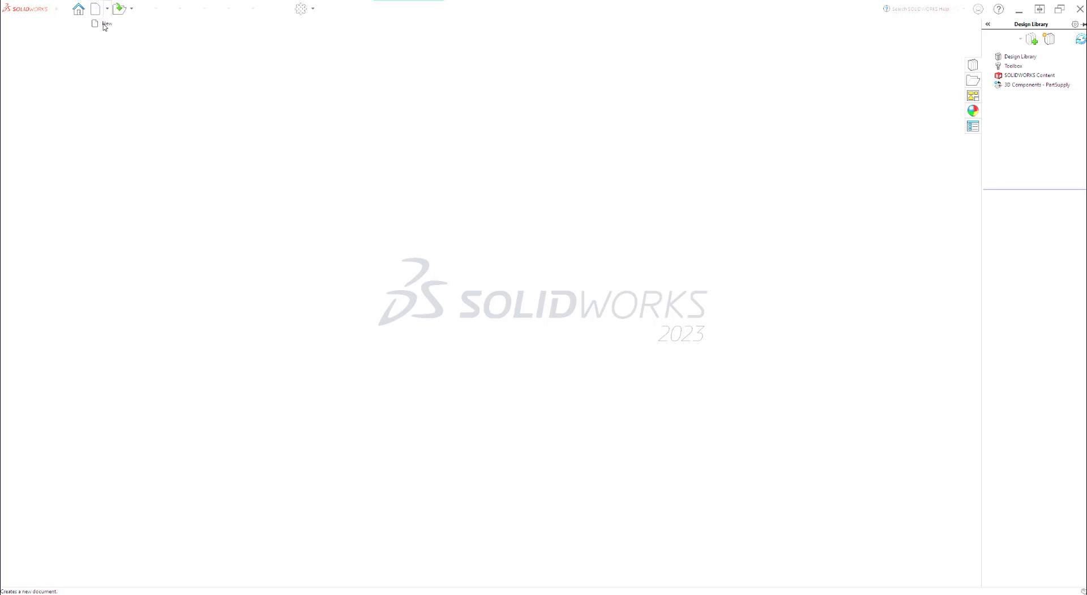
{"action": "mouse_move", "coordinate": [115, 16]}
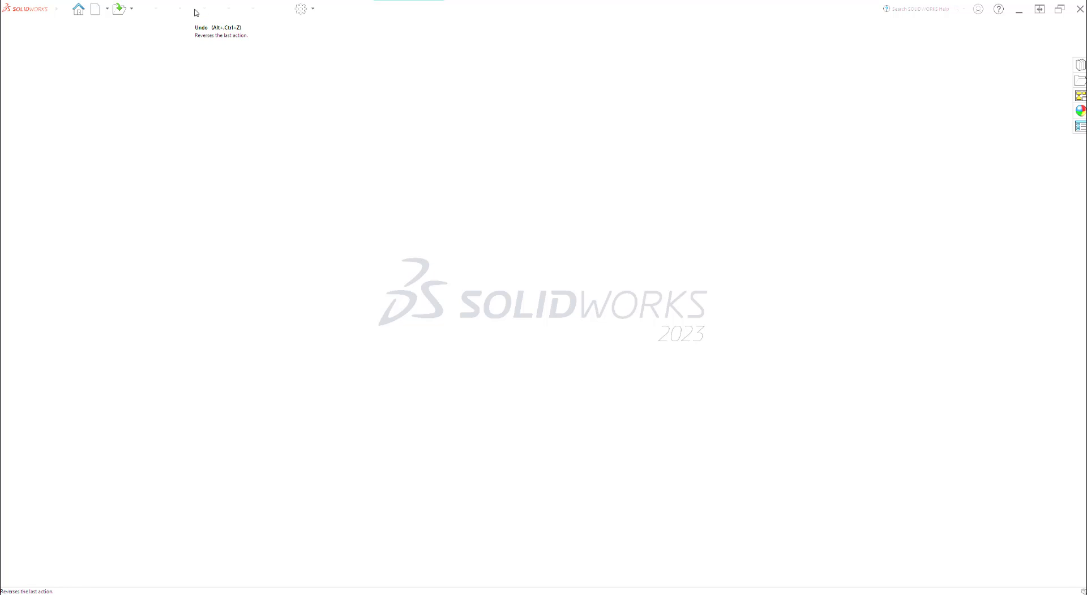
{"action": "left_click", "coordinate": [79, 10]}
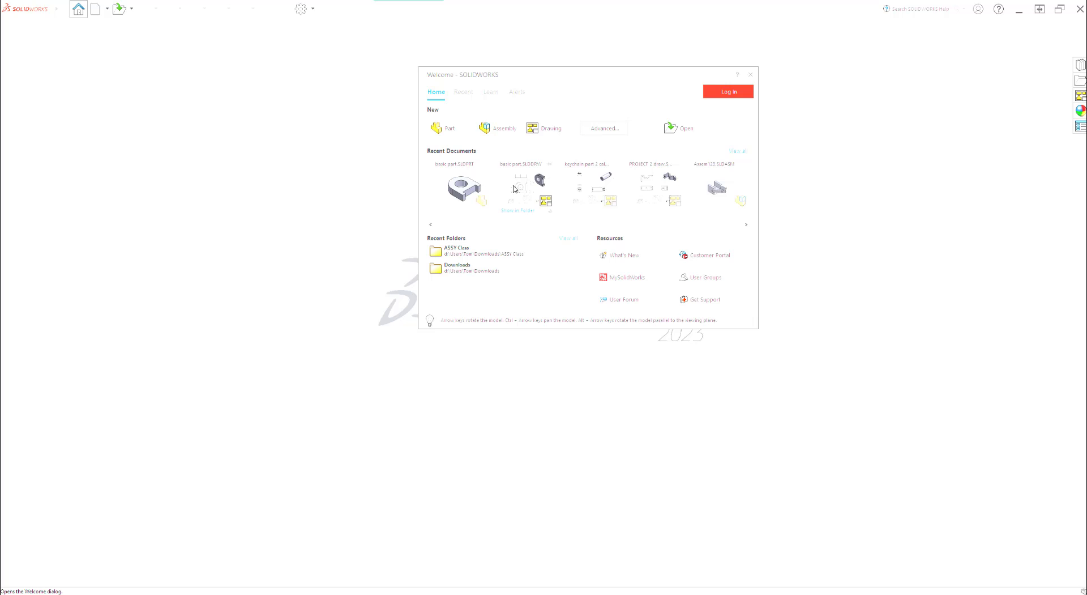
{"action": "left_click", "coordinate": [445, 128]}
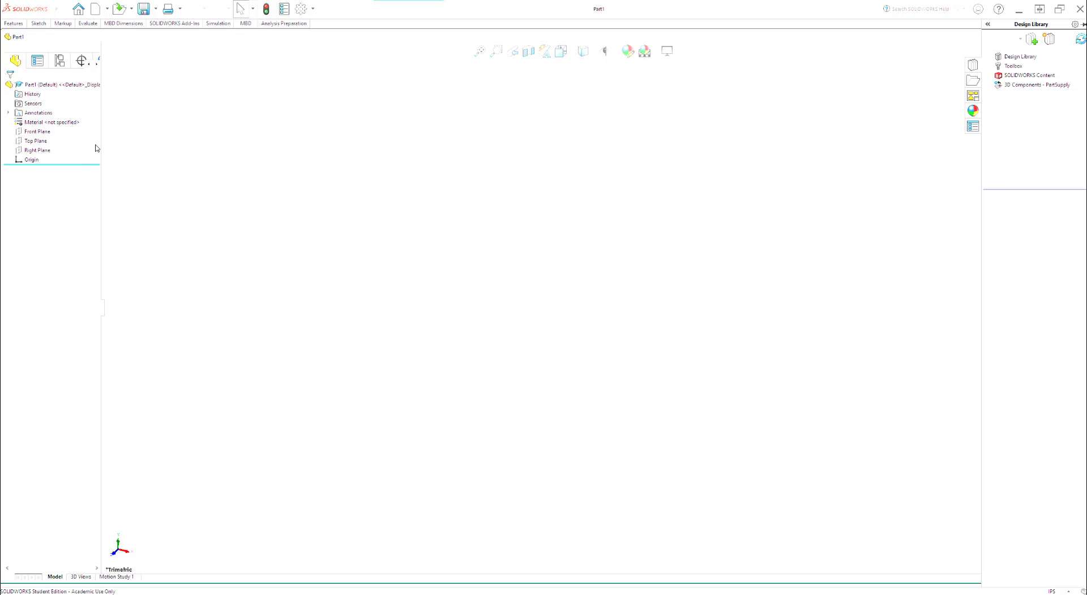
{"action": "left_click_drag", "start_coordinate": [102, 148], "coordinate": [115, 146]}
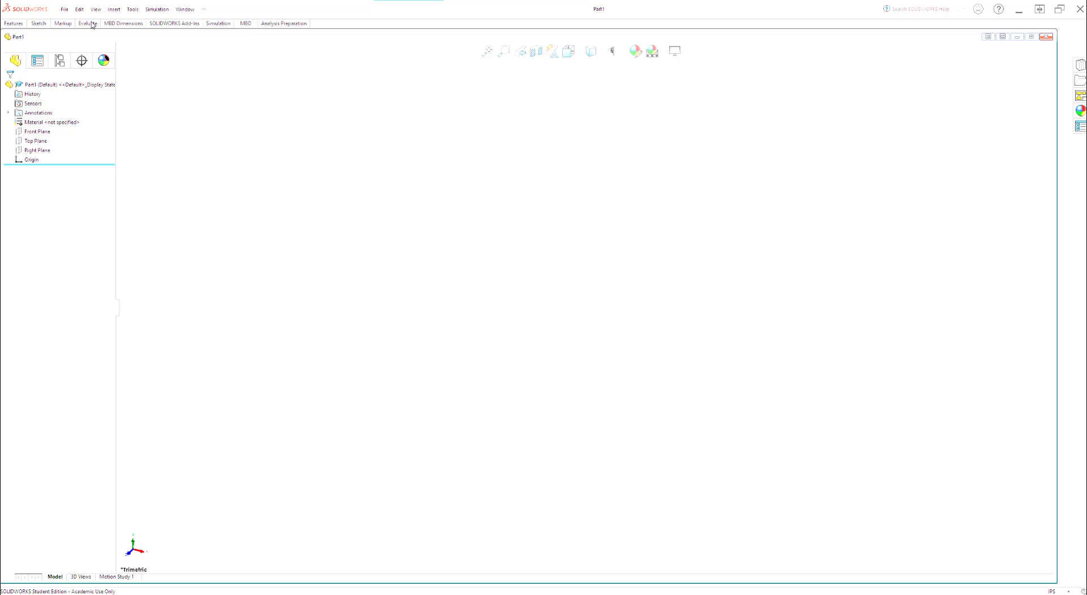
{"action": "left_click", "coordinate": [132, 10]}
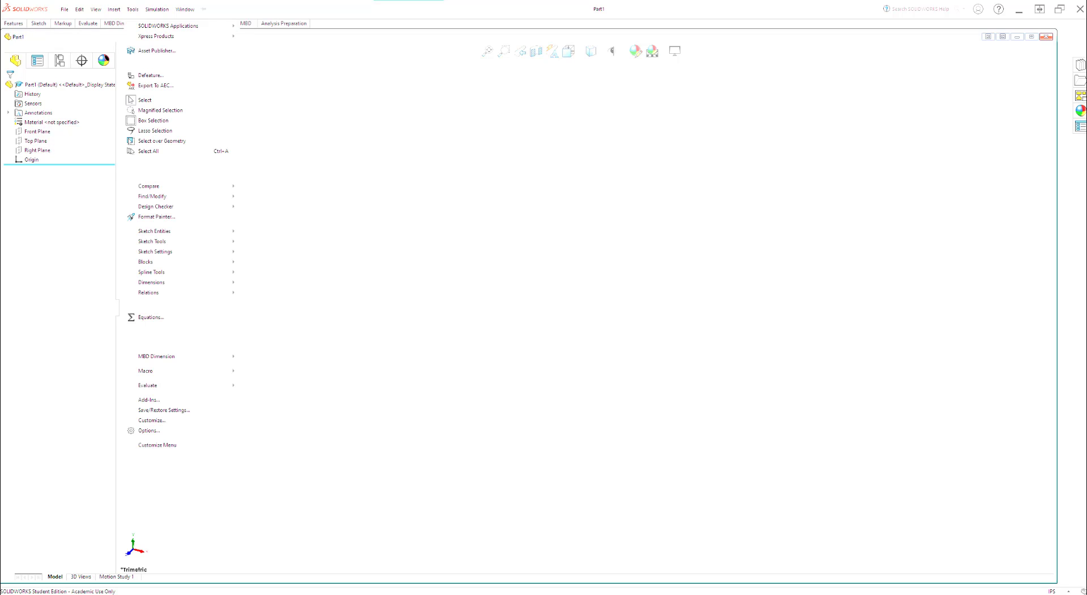
{"action": "left_click", "coordinate": [12, 24]}
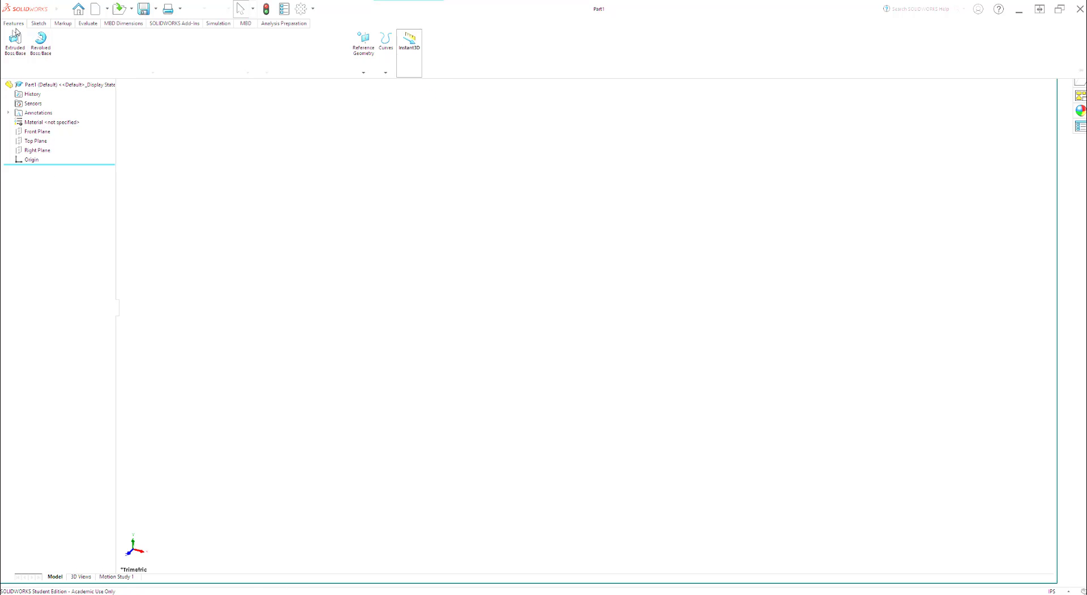
{"action": "left_click", "coordinate": [37, 23]}
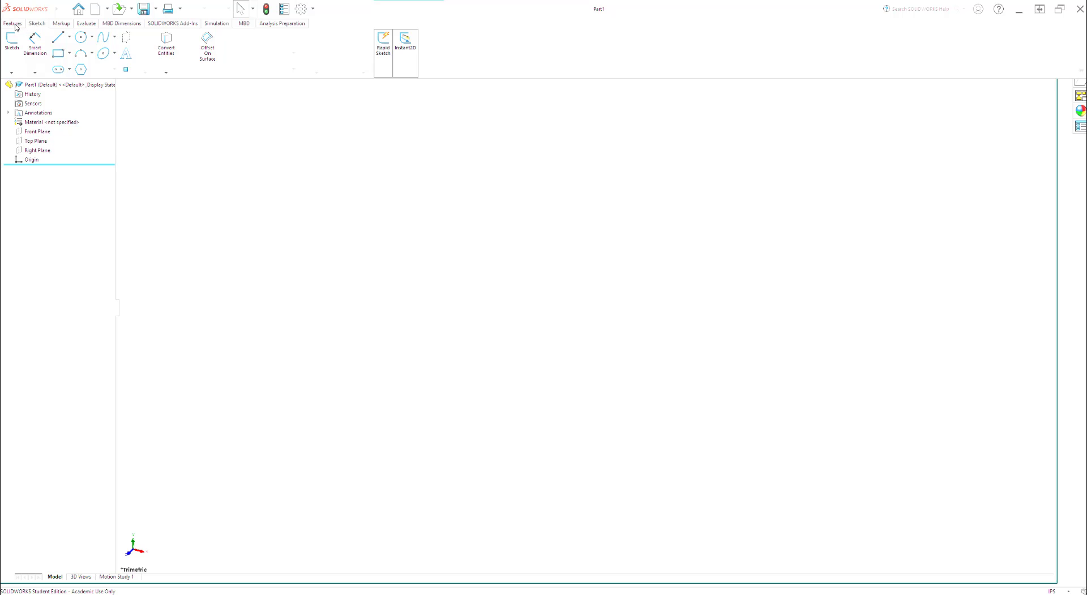
{"action": "left_click", "coordinate": [14, 24]}
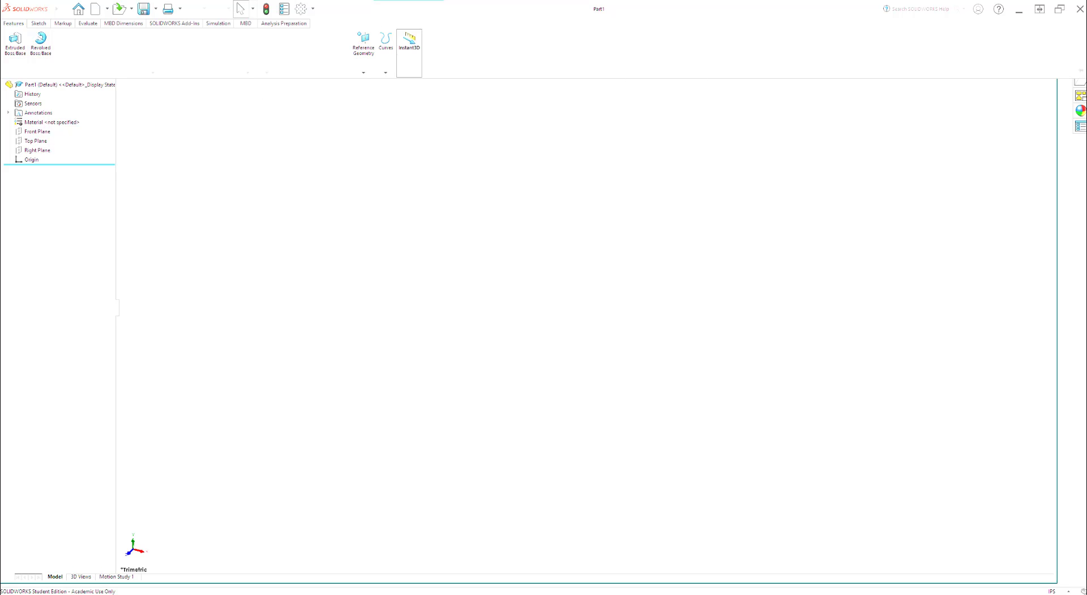
{"action": "left_click", "coordinate": [37, 23]}
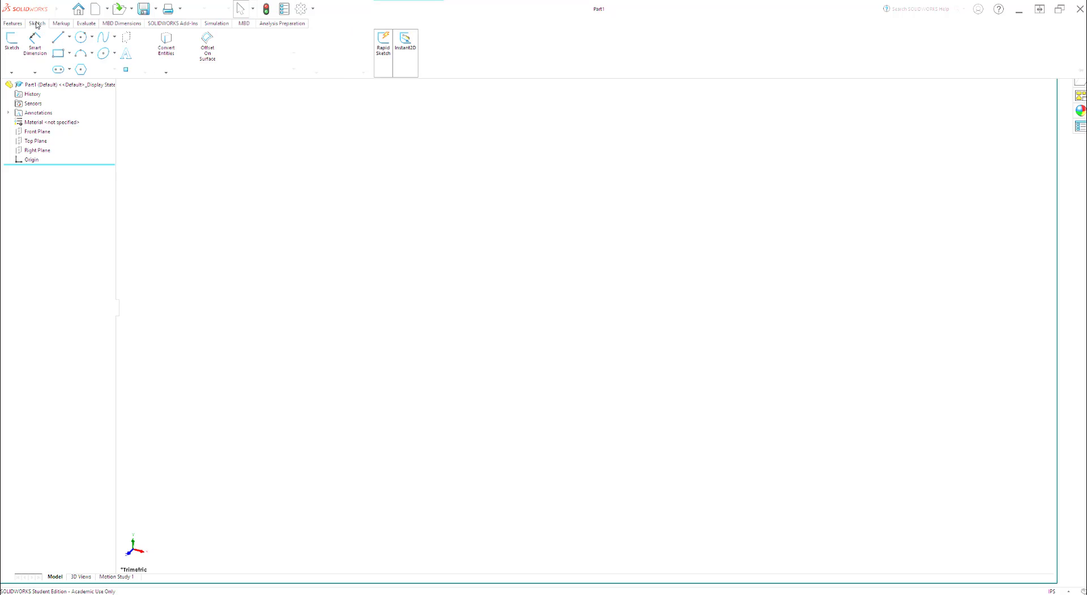
{"action": "left_click", "coordinate": [56, 23]}
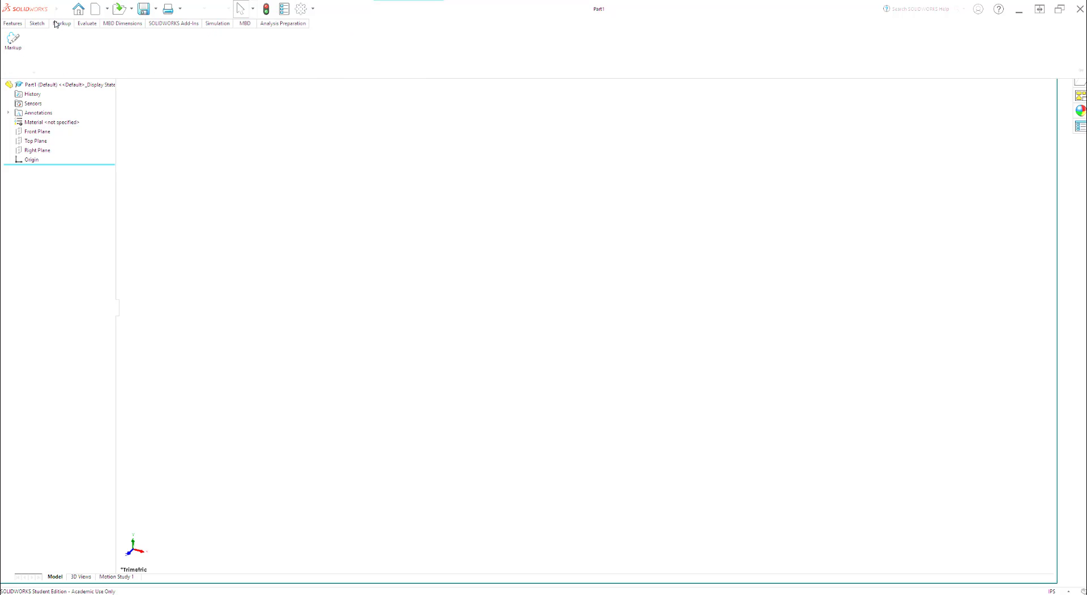
{"action": "left_click", "coordinate": [12, 24]}
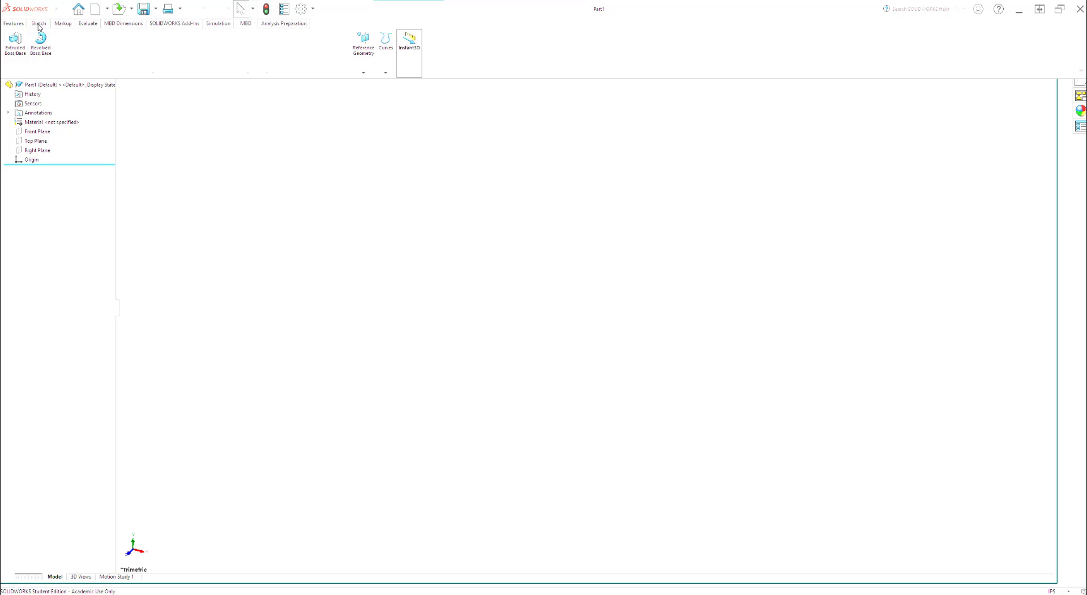
Step: Start a new sketch on the Front Plane, consulting the reference drawing
{"action": "mouse_move", "coordinate": [34, 9]}
{"action": "left_click", "coordinate": [39, 24]}
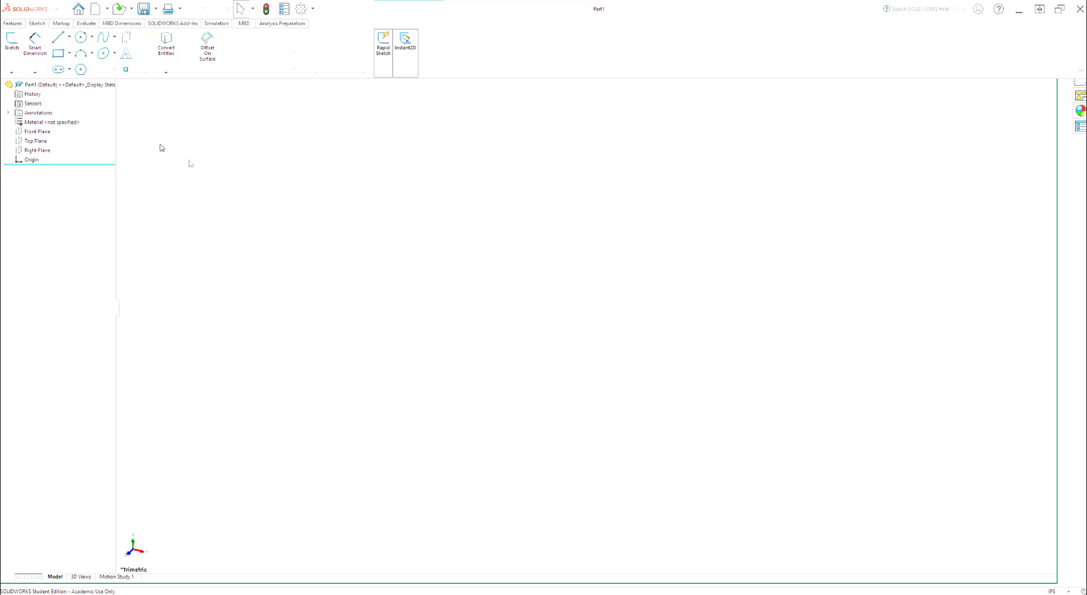
{"action": "left_click", "coordinate": [12, 44]}
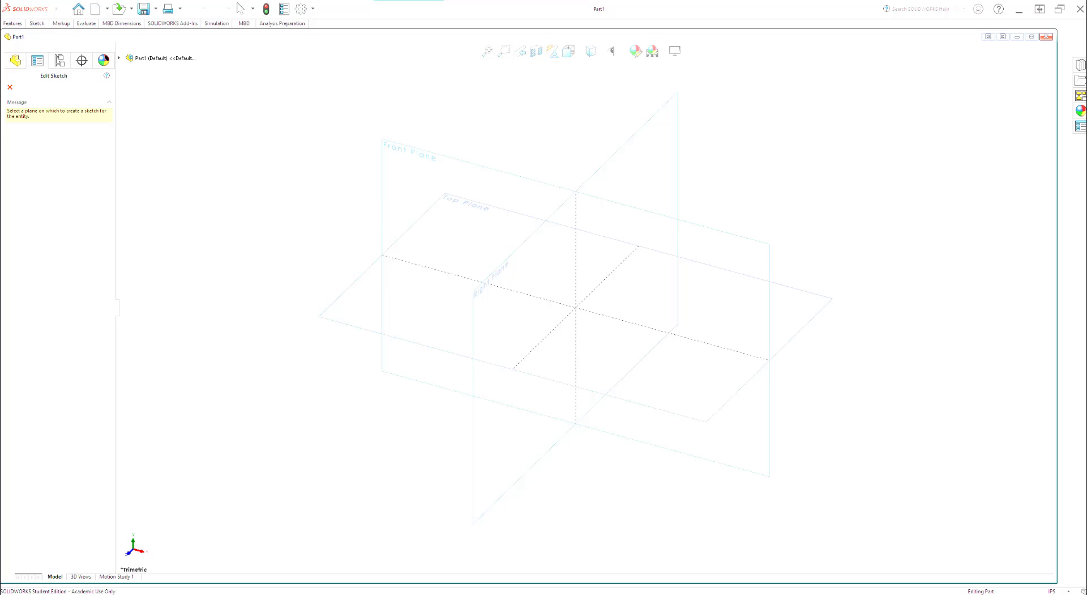
{"action": "key", "text": "alt+Tab"}
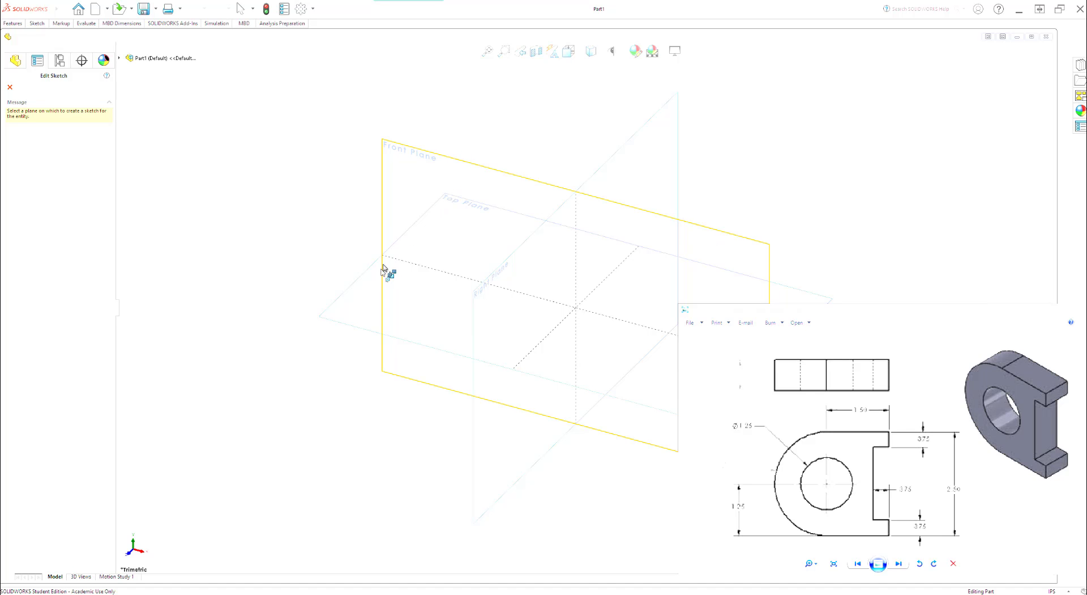
{"action": "left_click", "coordinate": [411, 164]}
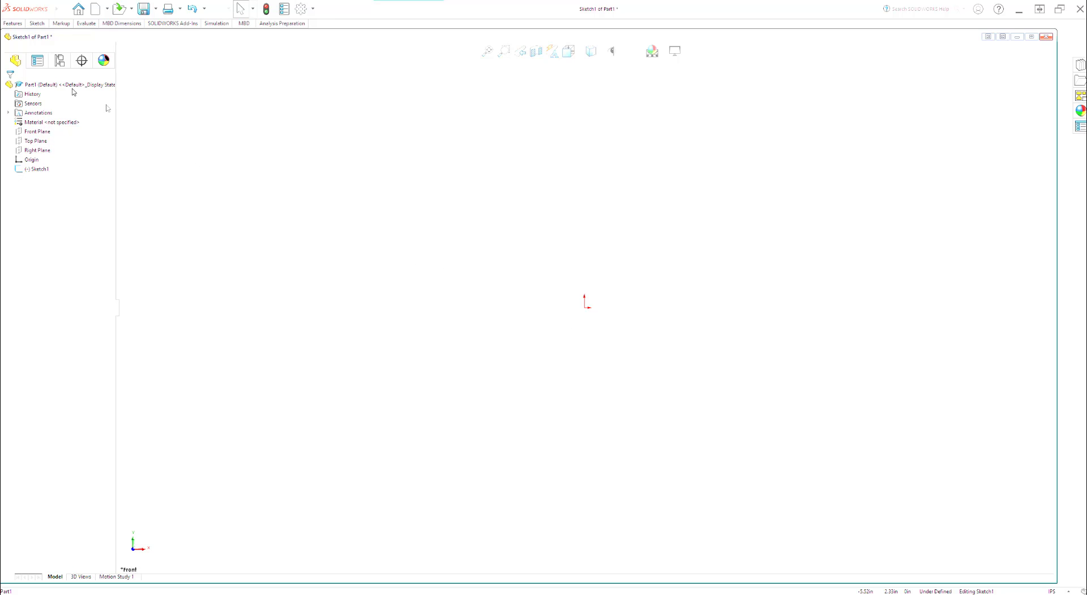
Step: Sketch a closed square of about 1.38 in per side with lines, using the origin as its lower-right corner
{"action": "left_click", "coordinate": [39, 25]}
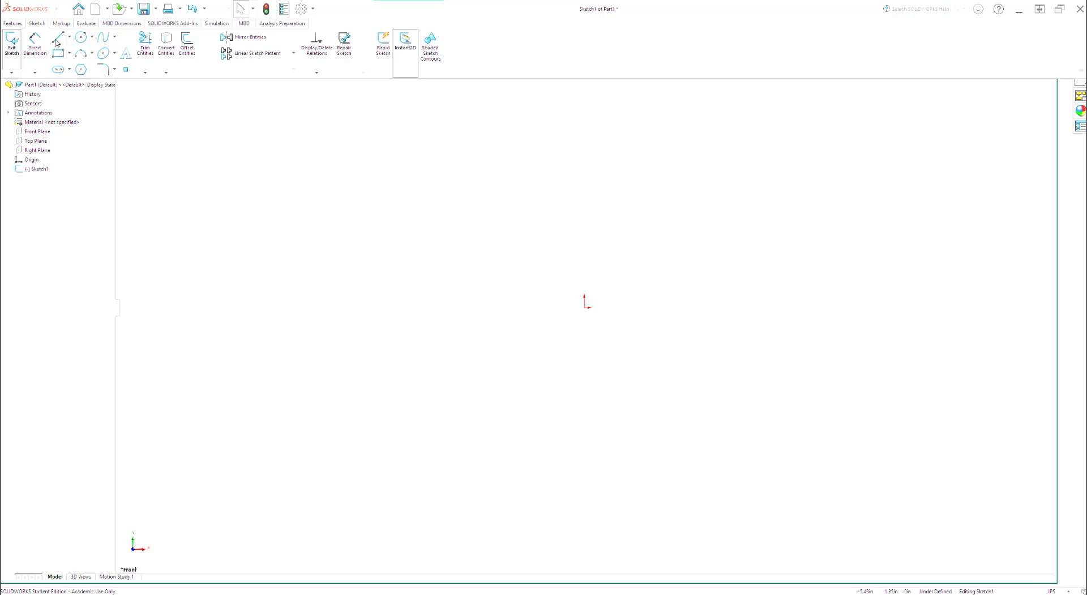
{"action": "left_click", "coordinate": [79, 72]}
{"action": "left_click", "coordinate": [59, 38]}
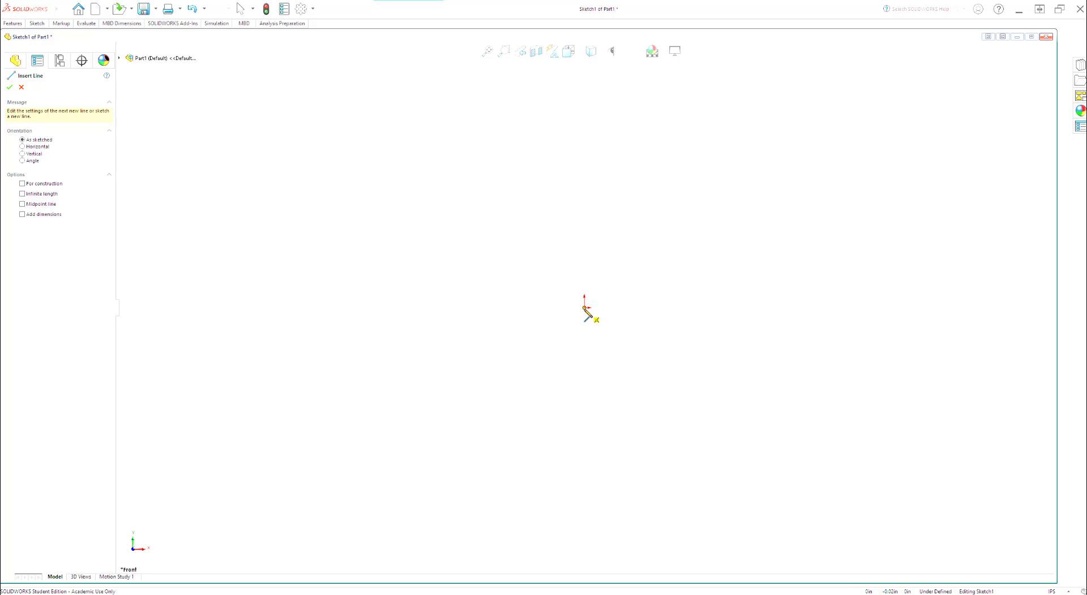
{"action": "left_click", "coordinate": [585, 307]}
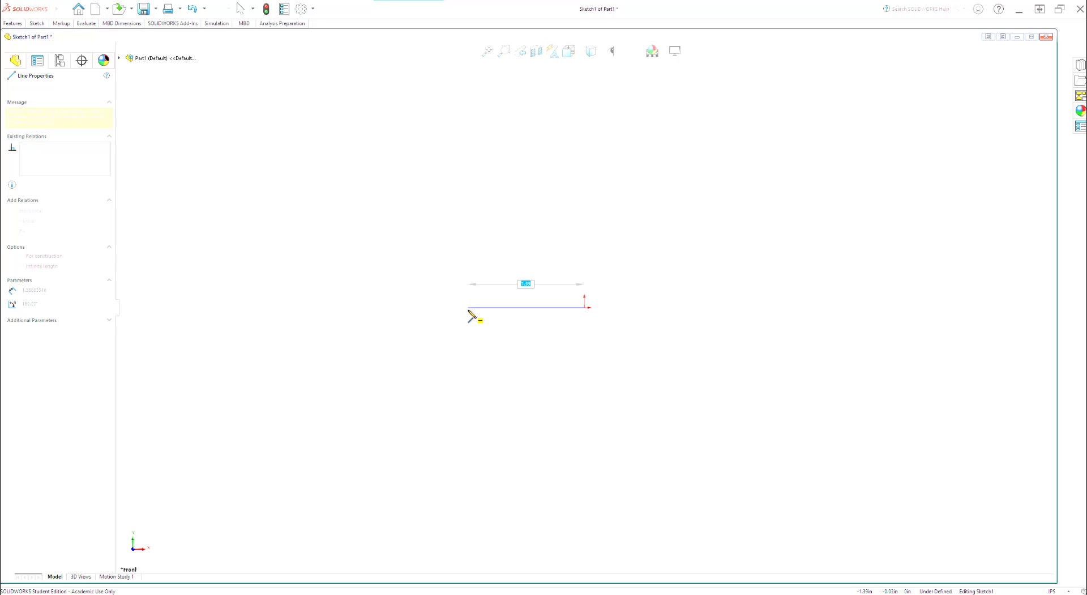
{"action": "left_click", "coordinate": [468, 308]}
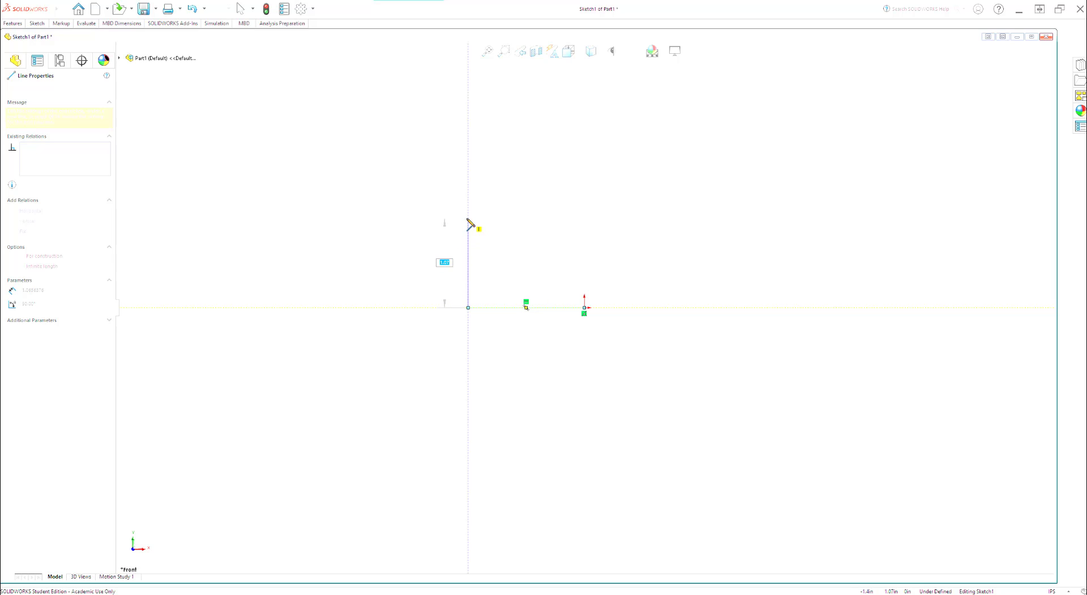
{"action": "left_click", "coordinate": [469, 192]}
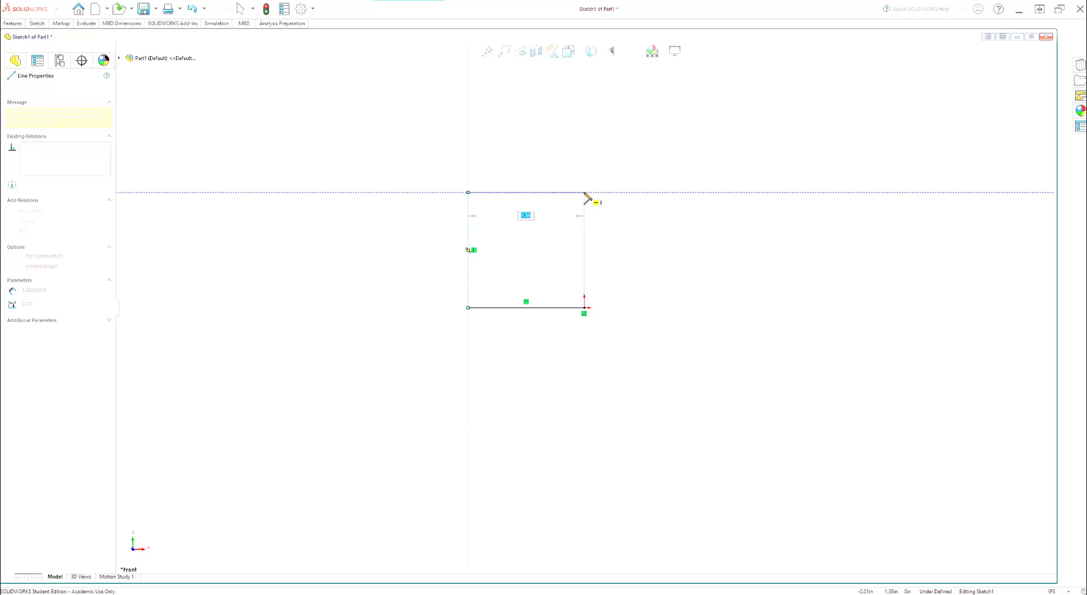
{"action": "left_click", "coordinate": [585, 193]}
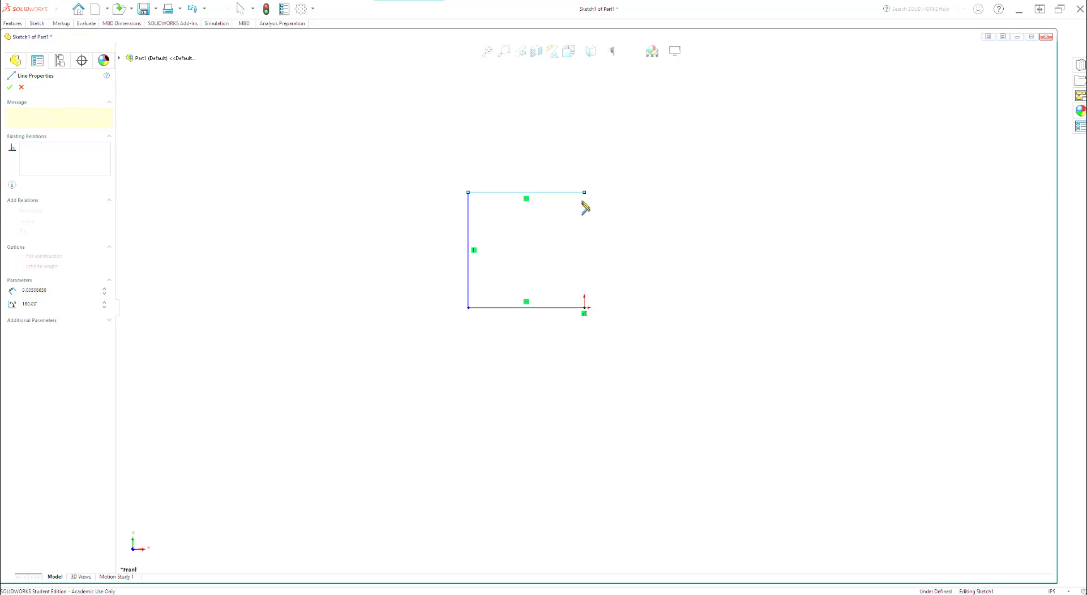
{"action": "double_click", "coordinate": [585, 308]}
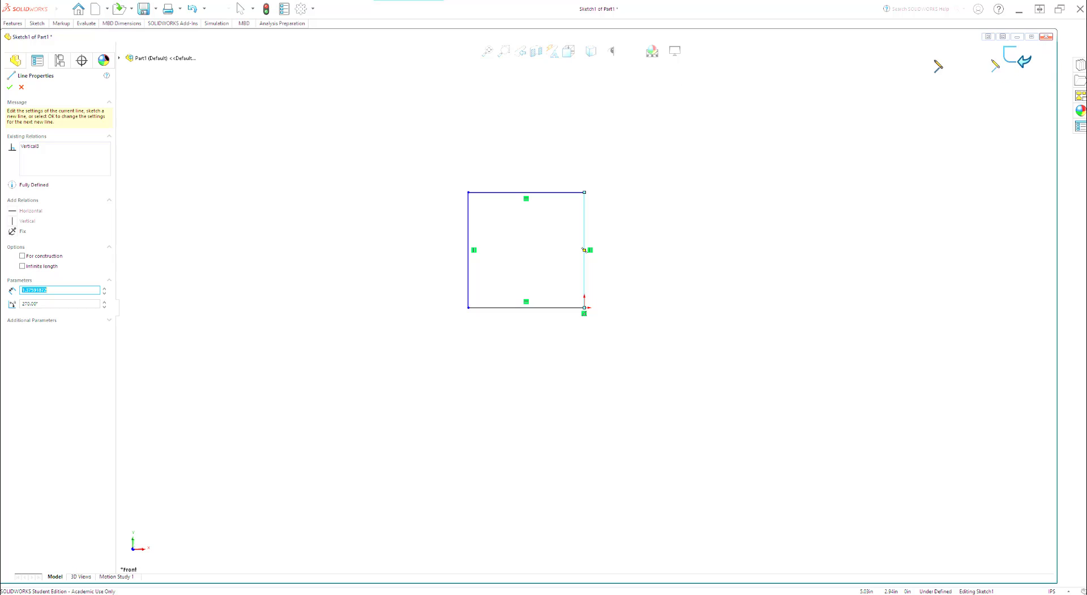
{"action": "left_click", "coordinate": [11, 88]}
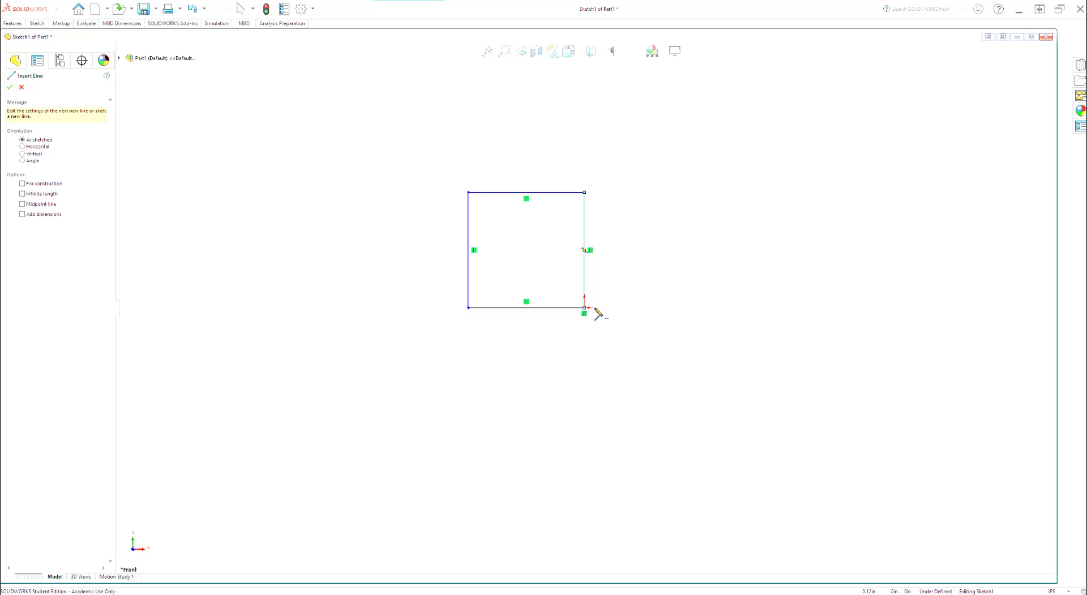
Step: Keep the sketch commands permanently displayed and draw a circle centred on the midpoint of the square's left side, reaching its upper-left corner
{"action": "left_click", "coordinate": [37, 23]}
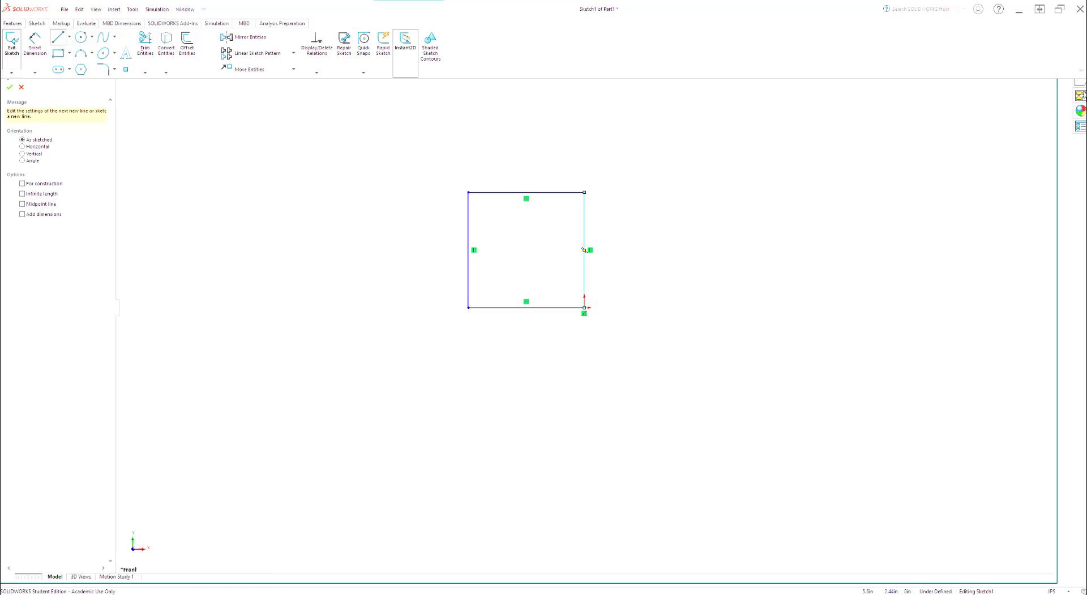
{"action": "left_click", "coordinate": [1081, 72]}
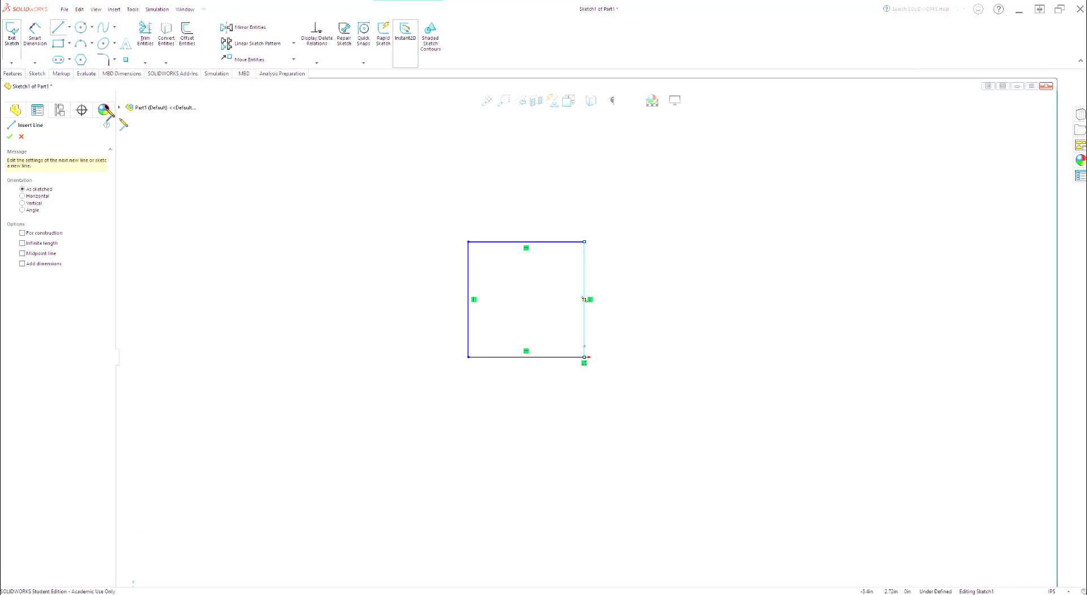
{"action": "left_click", "coordinate": [82, 28]}
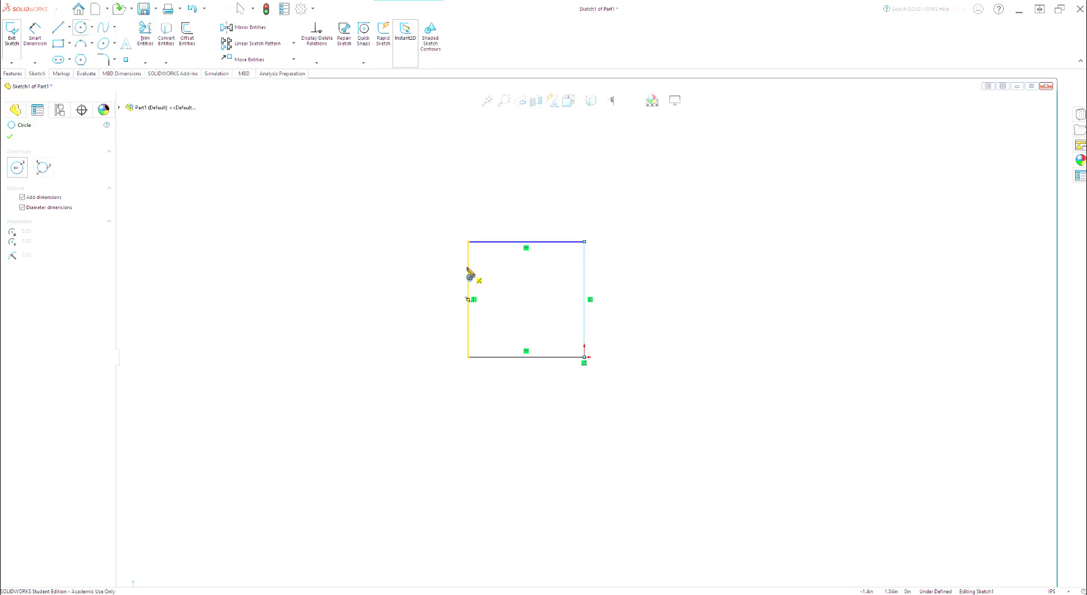
{"action": "left_click", "coordinate": [468, 299]}
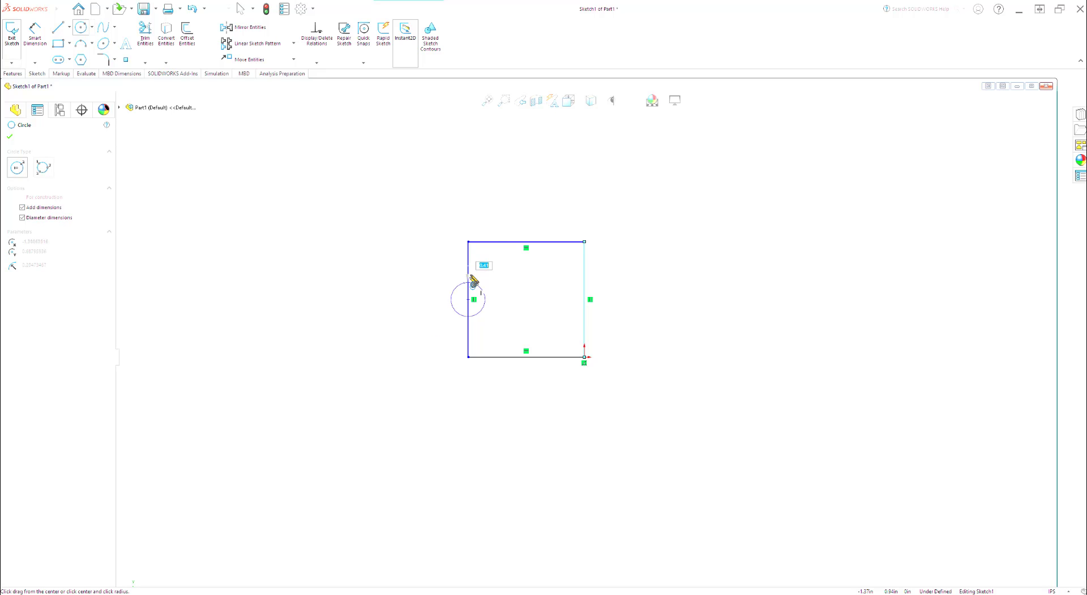
{"action": "left_click", "coordinate": [468, 243]}
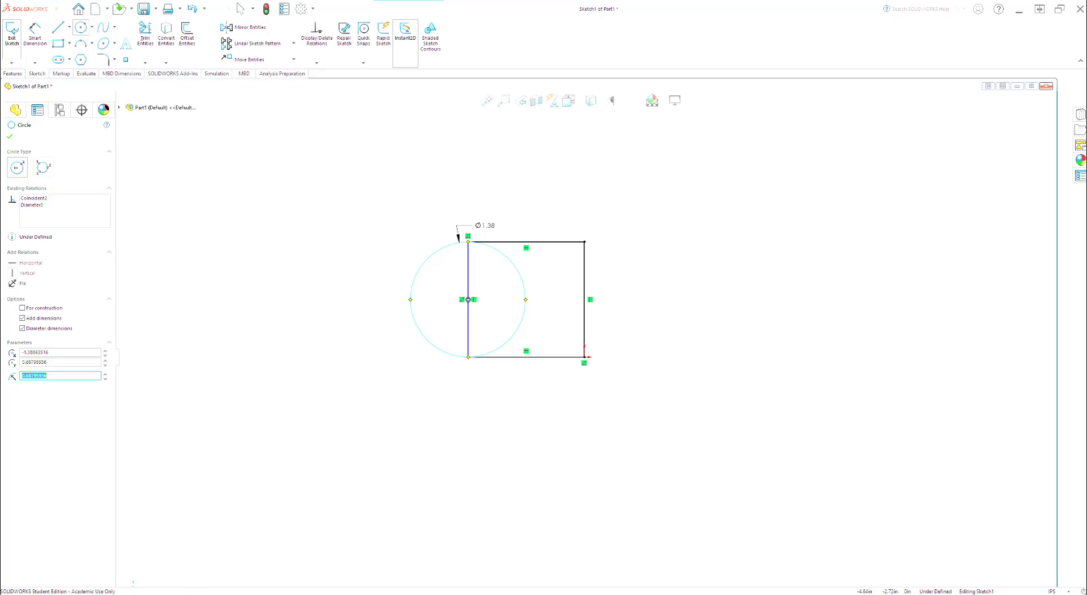
Step: Trim away the circle's half inside the square and the square's left side, accepting the loss of the midpoint relation
{"action": "left_click", "coordinate": [196, 594]}
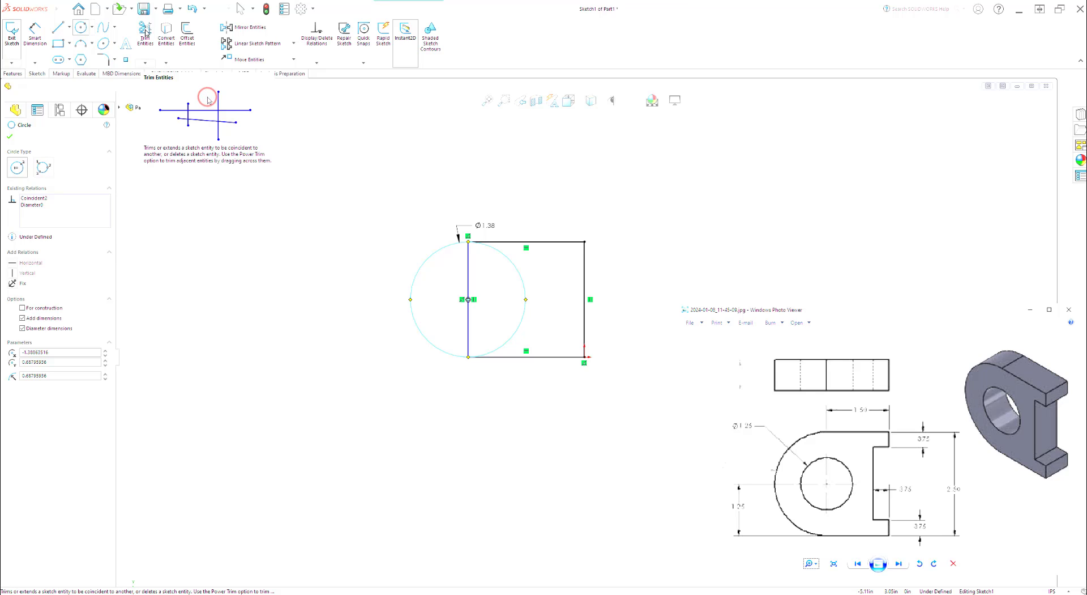
{"action": "left_click", "coordinate": [146, 32]}
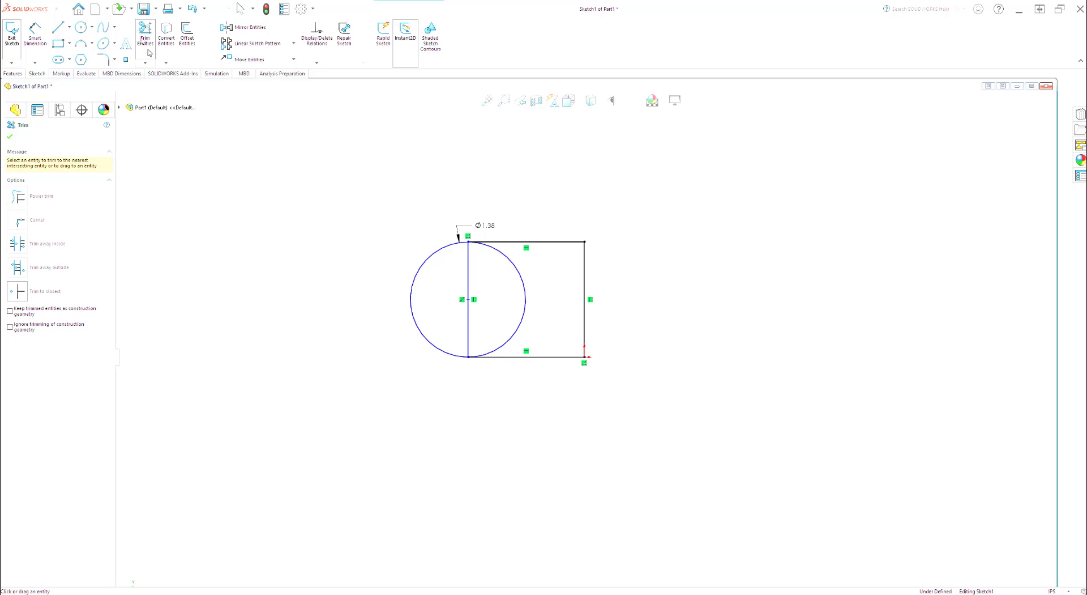
{"action": "left_click", "coordinate": [515, 266]}
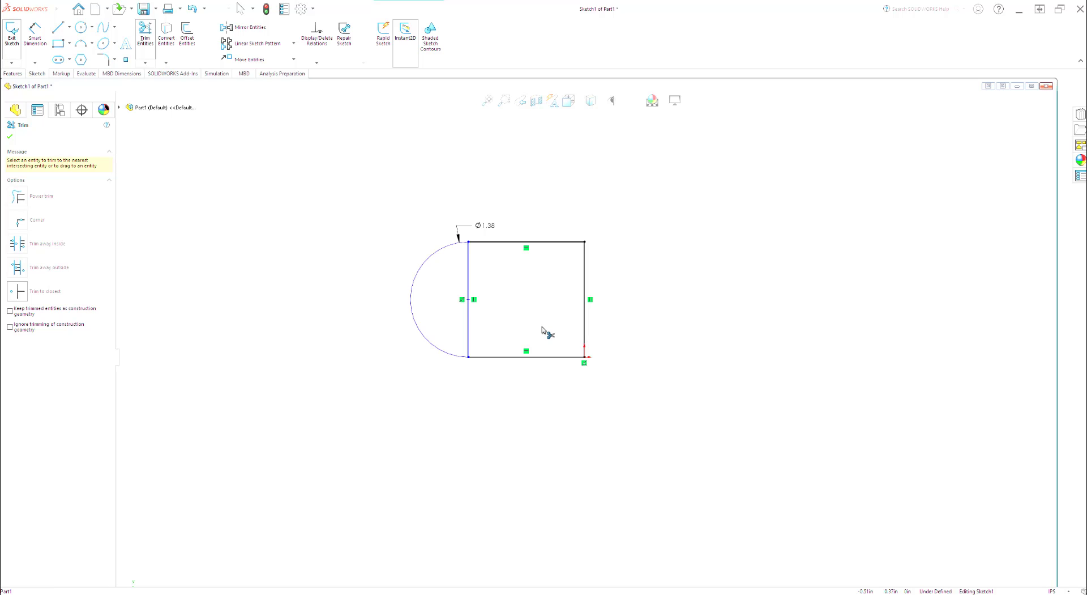
{"action": "left_click", "coordinate": [470, 278]}
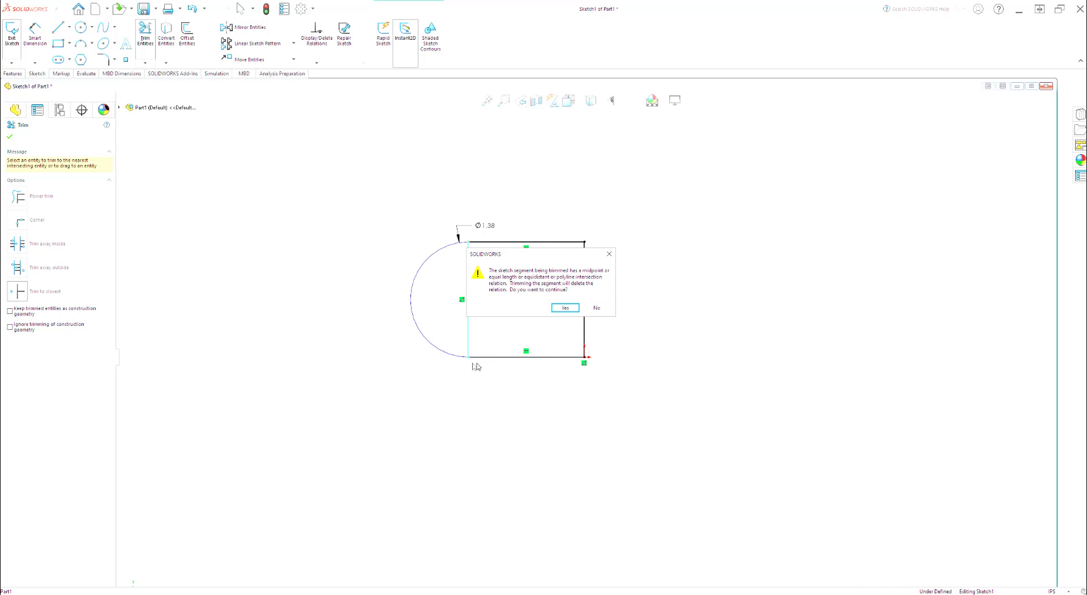
{"action": "left_click", "coordinate": [565, 307]}
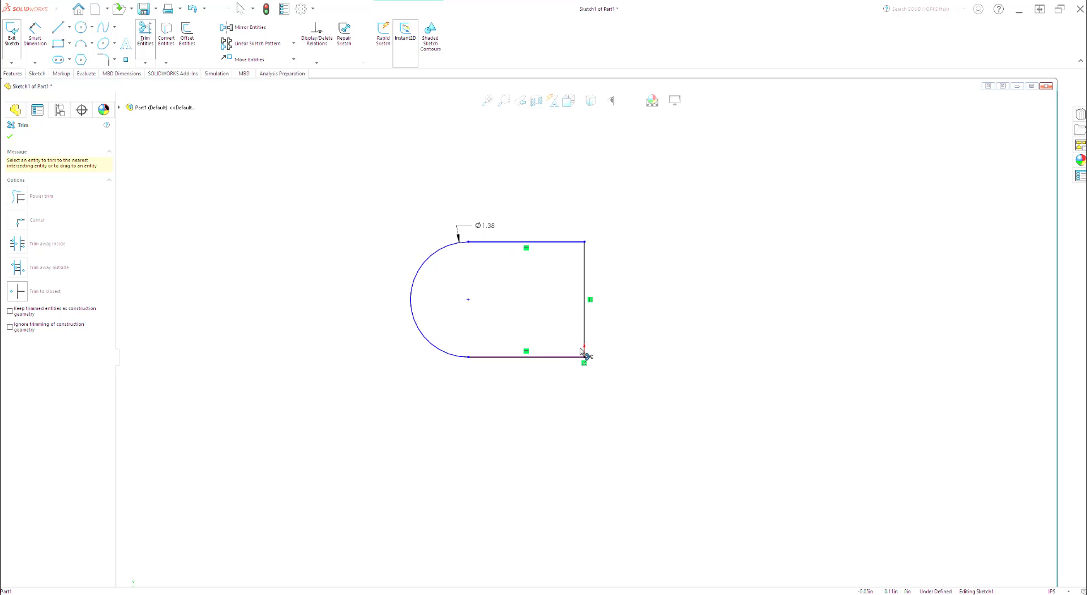
Step: Draw a circle about 0.76 in in diameter for the hole, centred on the rounded end's centre point
{"action": "key", "text": "alt+Tab"}
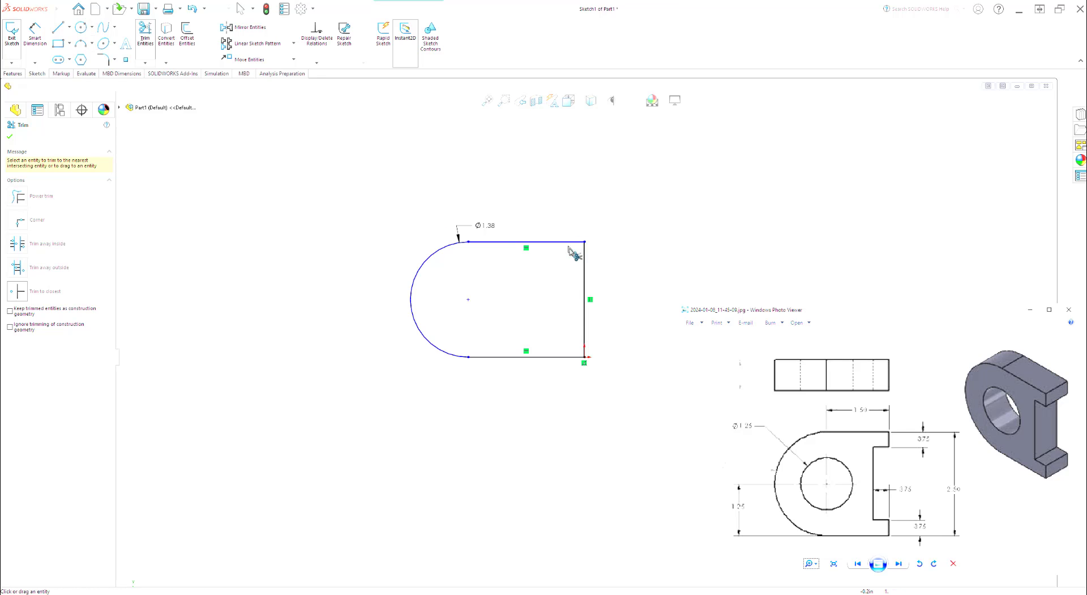
{"action": "left_click", "coordinate": [82, 29]}
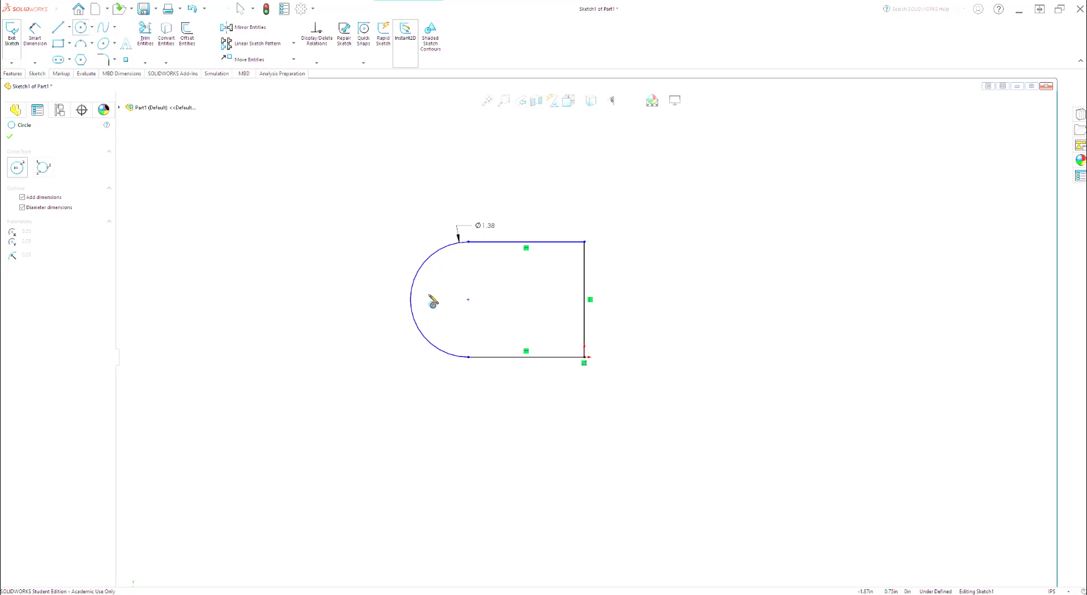
{"action": "left_click", "coordinate": [468, 300]}
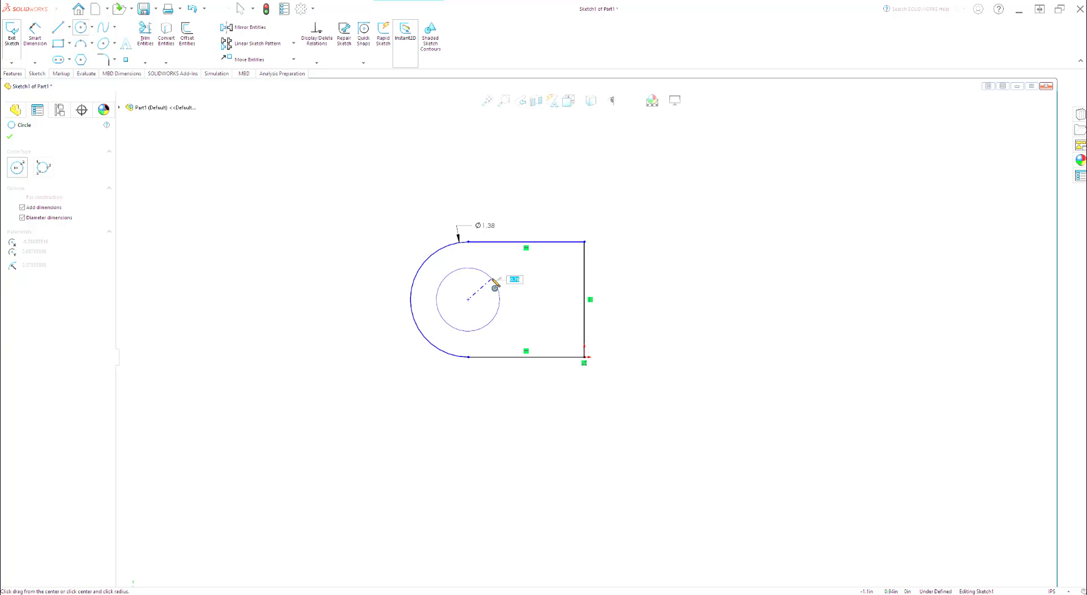
{"action": "left_click", "coordinate": [495, 287]}
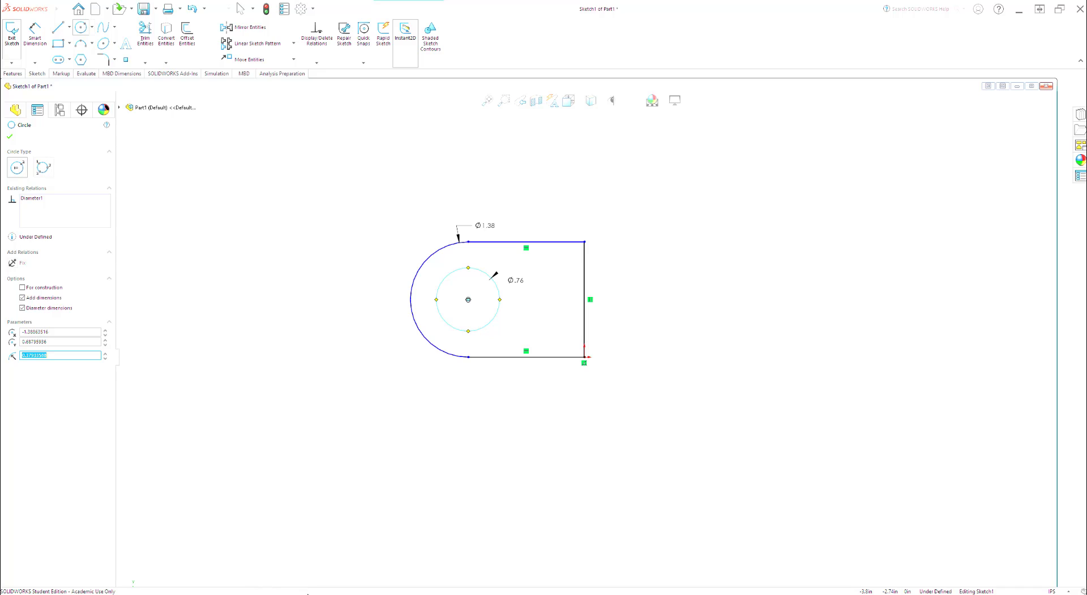
Step: Sketch a corner rectangle about 0.65 in wide and 0.97 in tall across the outline's right side for the end notch
{"action": "left_click", "coordinate": [316, 594]}
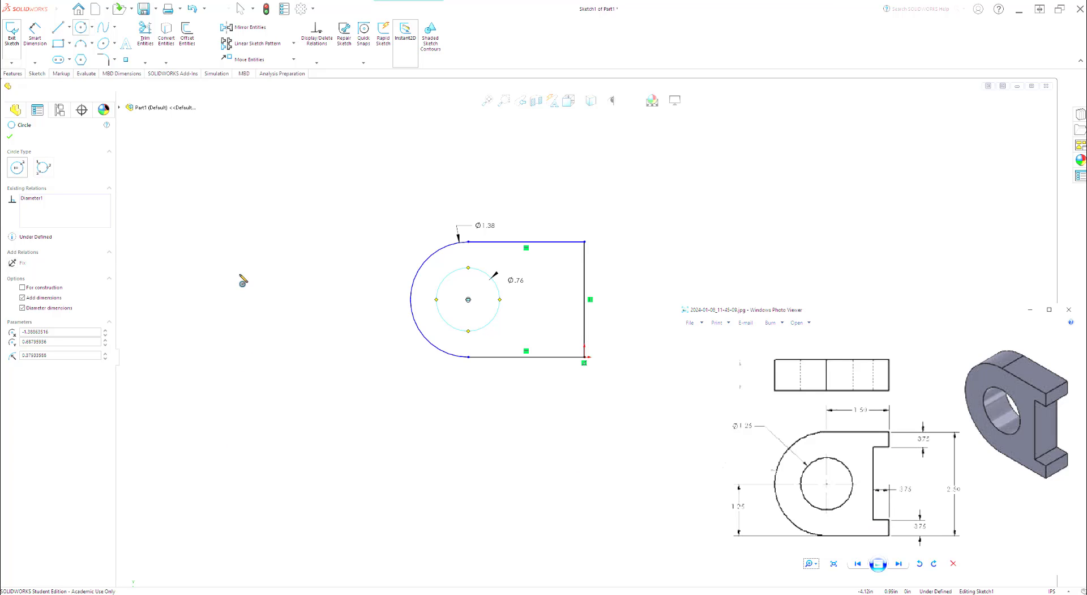
{"action": "left_click", "coordinate": [70, 48]}
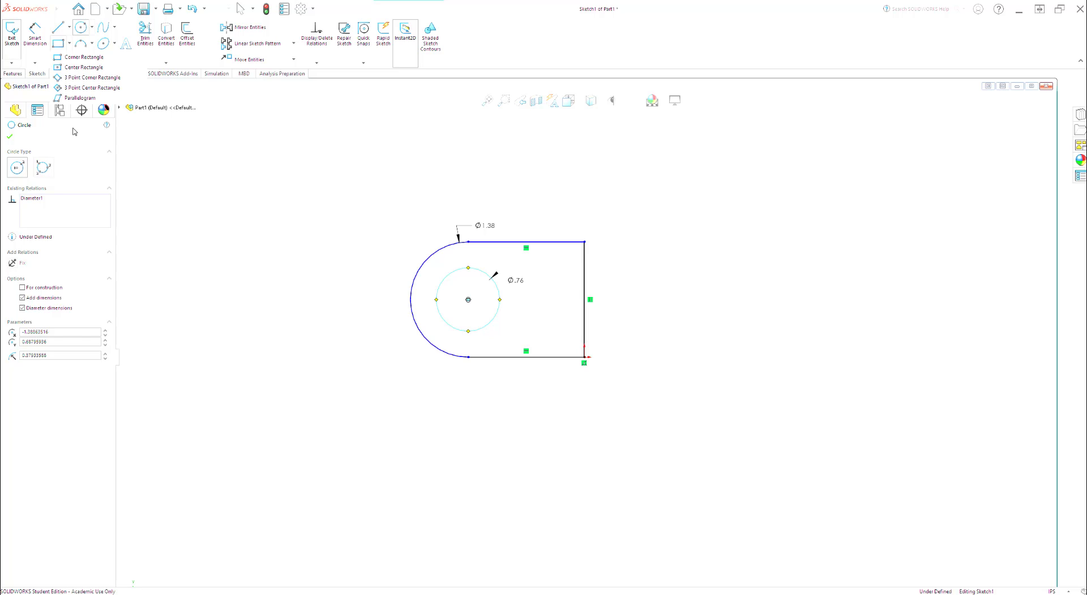
{"action": "left_click", "coordinate": [58, 44]}
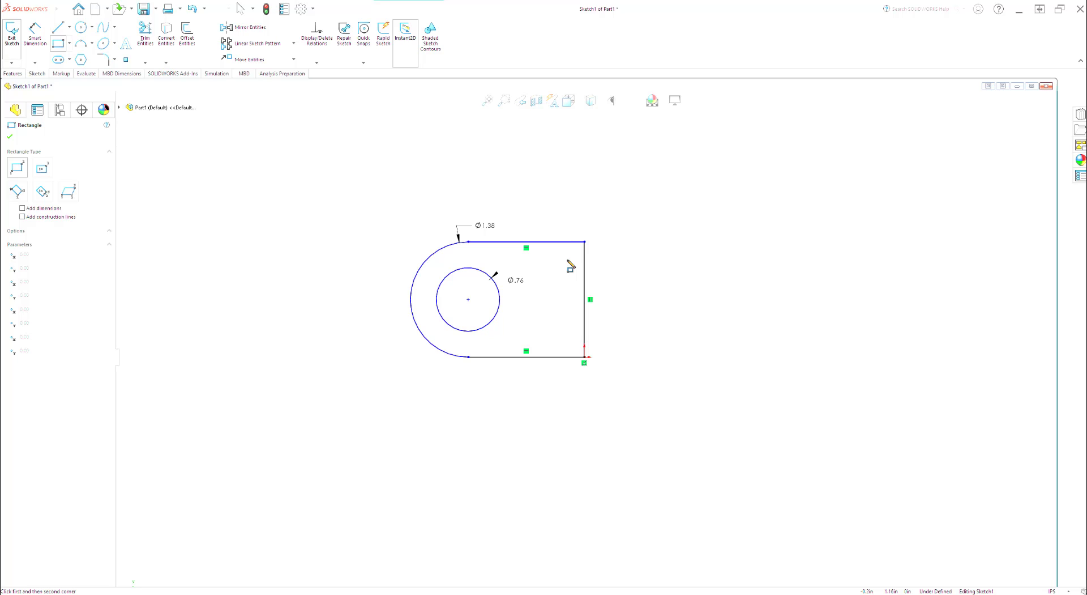
{"action": "left_click", "coordinate": [567, 259]}
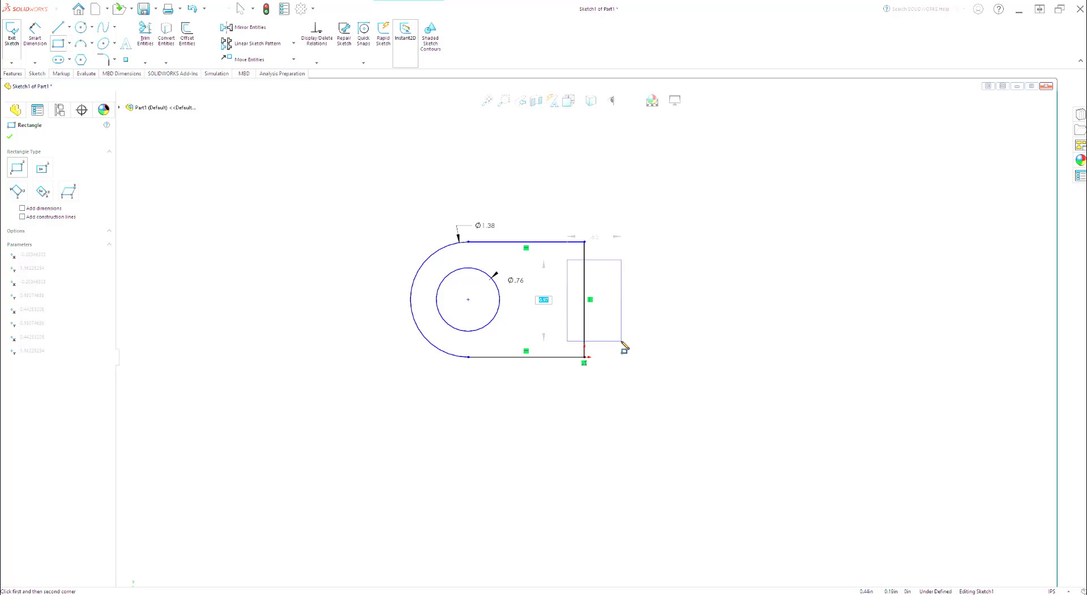
{"action": "left_click", "coordinate": [621, 341]}
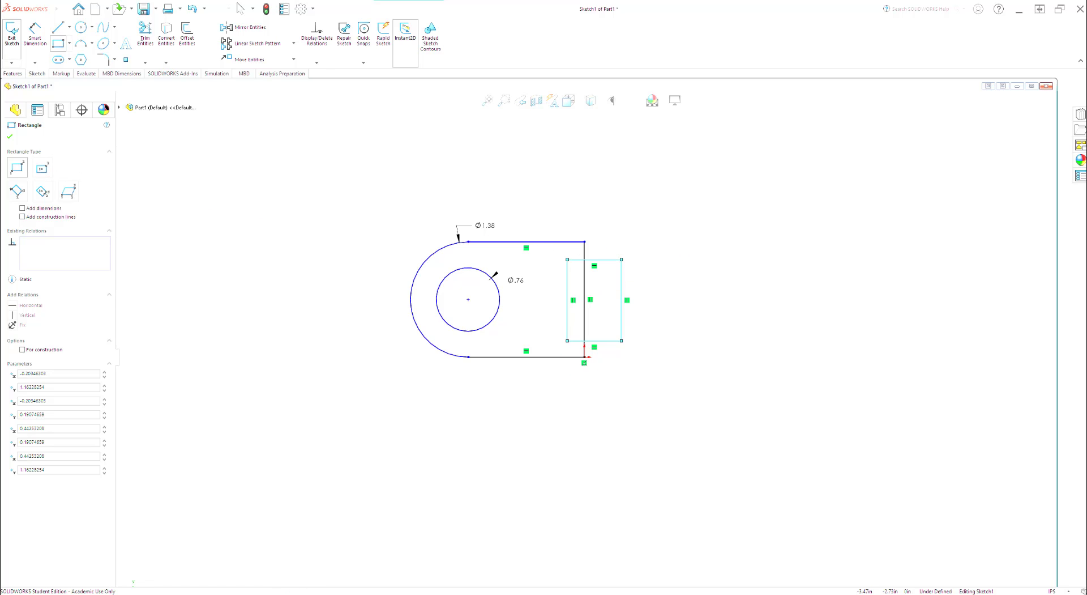
{"action": "left_click", "coordinate": [295, 594]}
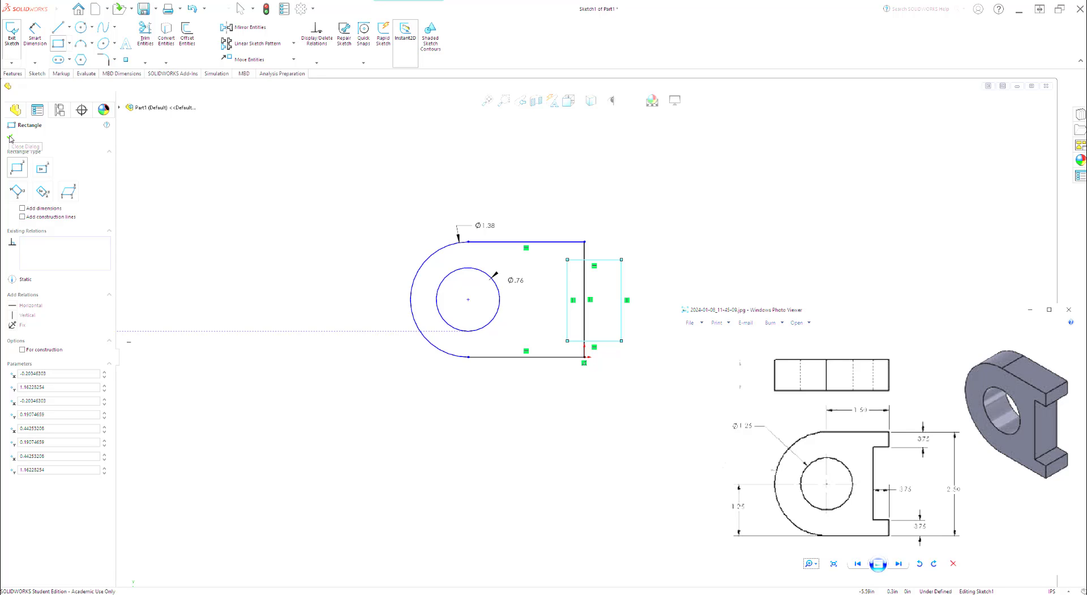
{"action": "left_click", "coordinate": [10, 139]}
{"action": "left_click", "coordinate": [10, 139]}
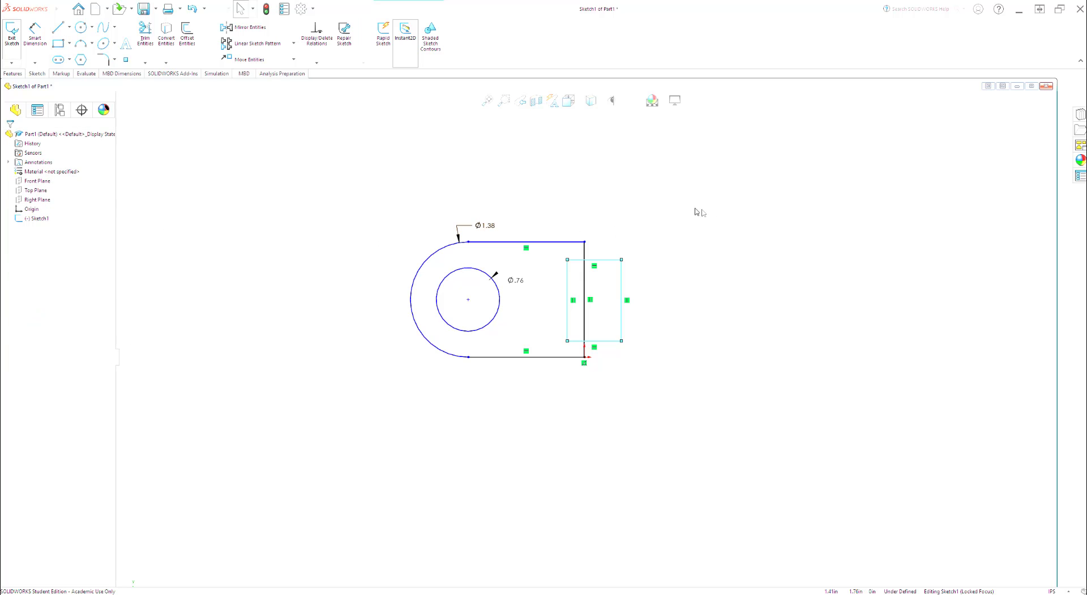
{"action": "left_click", "coordinate": [146, 35]}
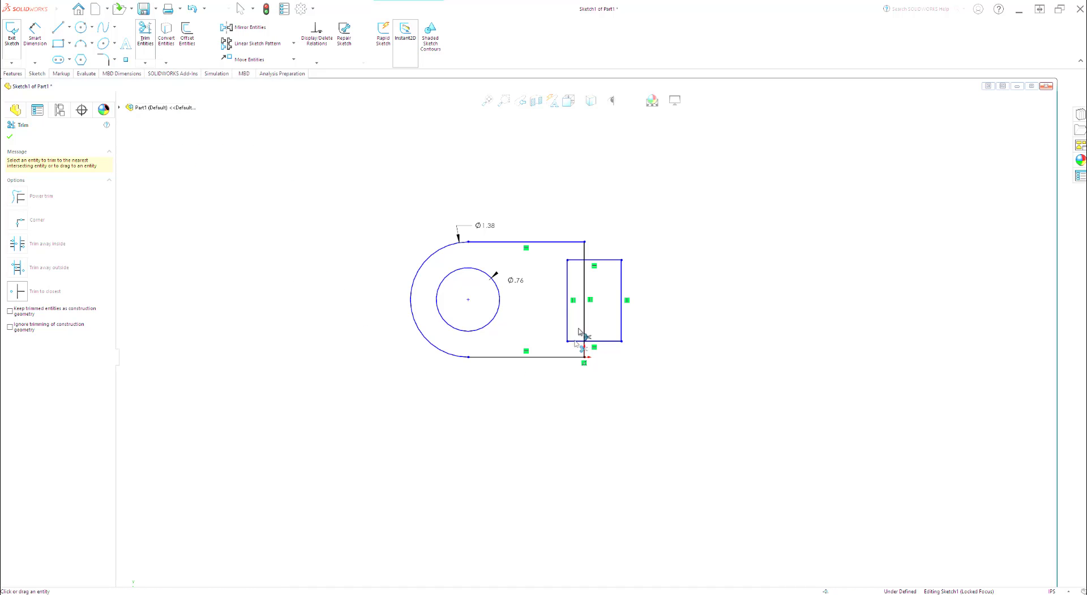
{"action": "left_click", "coordinate": [578, 261]}
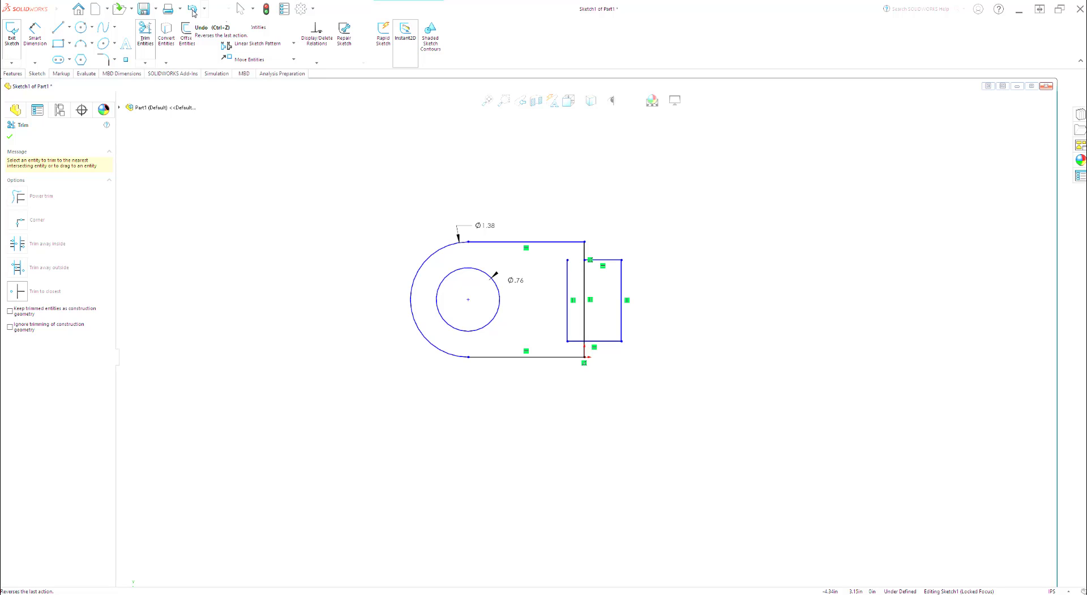
{"action": "left_click", "coordinate": [192, 10]}
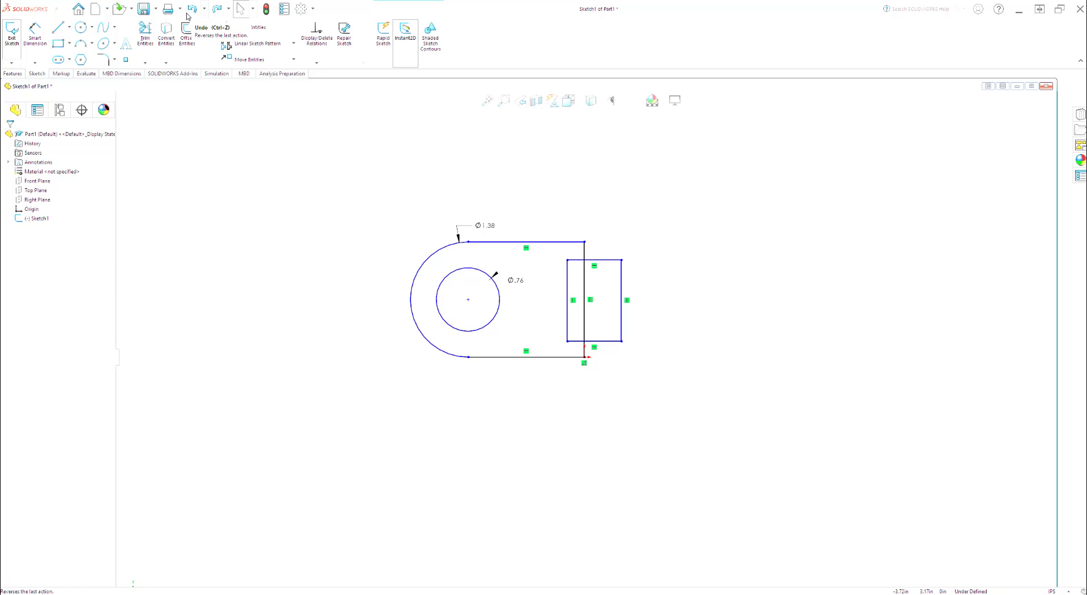
Step: Trim the rectangle's parts outside the outline and the right edge's segment inside it, leaving an open end notch
{"action": "left_click", "coordinate": [145, 38]}
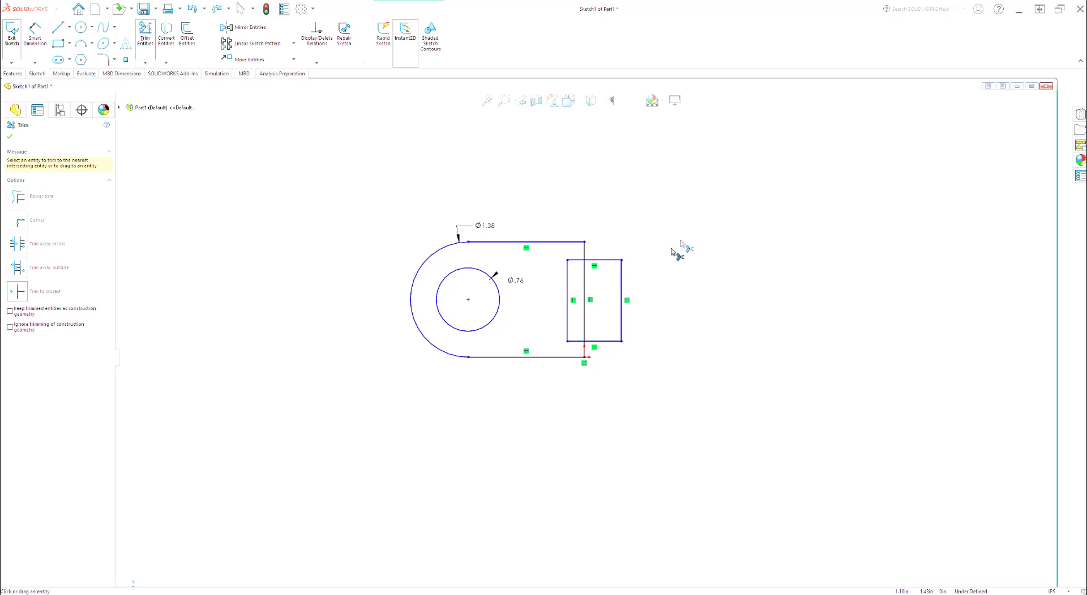
{"action": "left_click", "coordinate": [608, 260]}
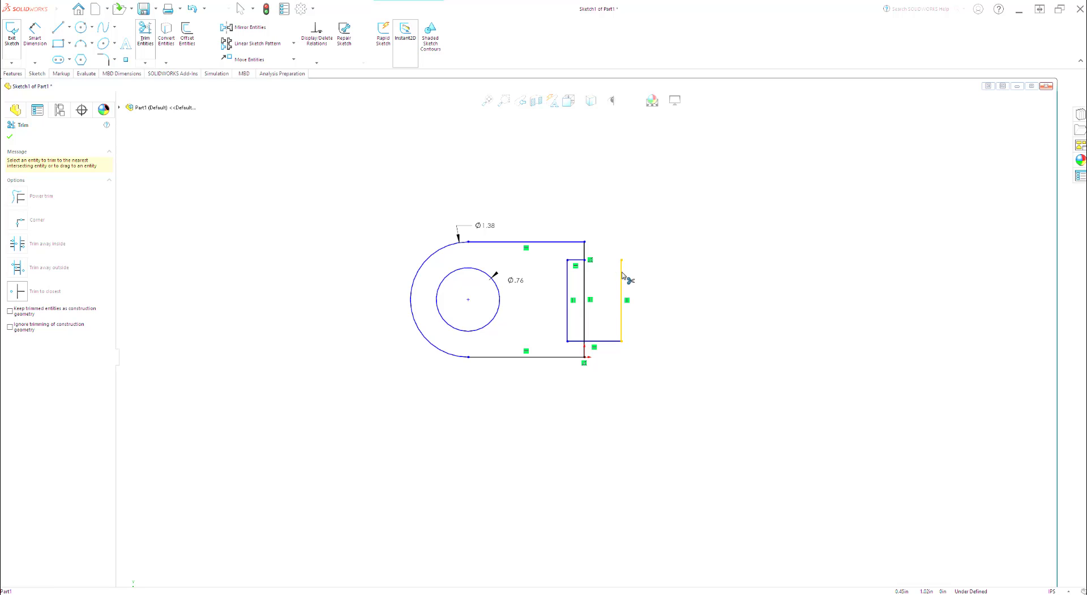
{"action": "left_click", "coordinate": [623, 278]}
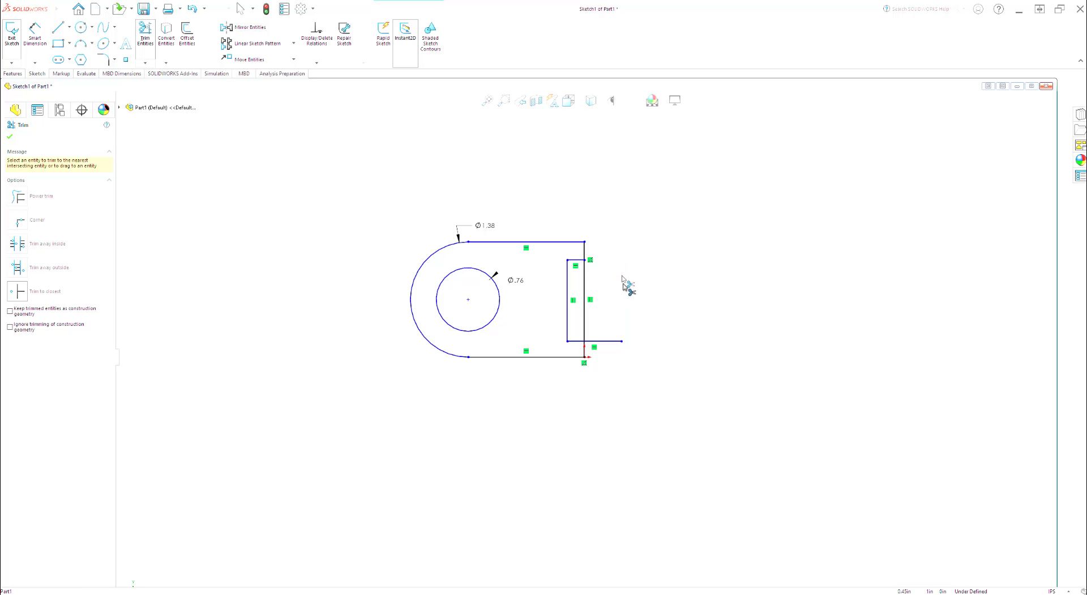
{"action": "left_click", "coordinate": [607, 342]}
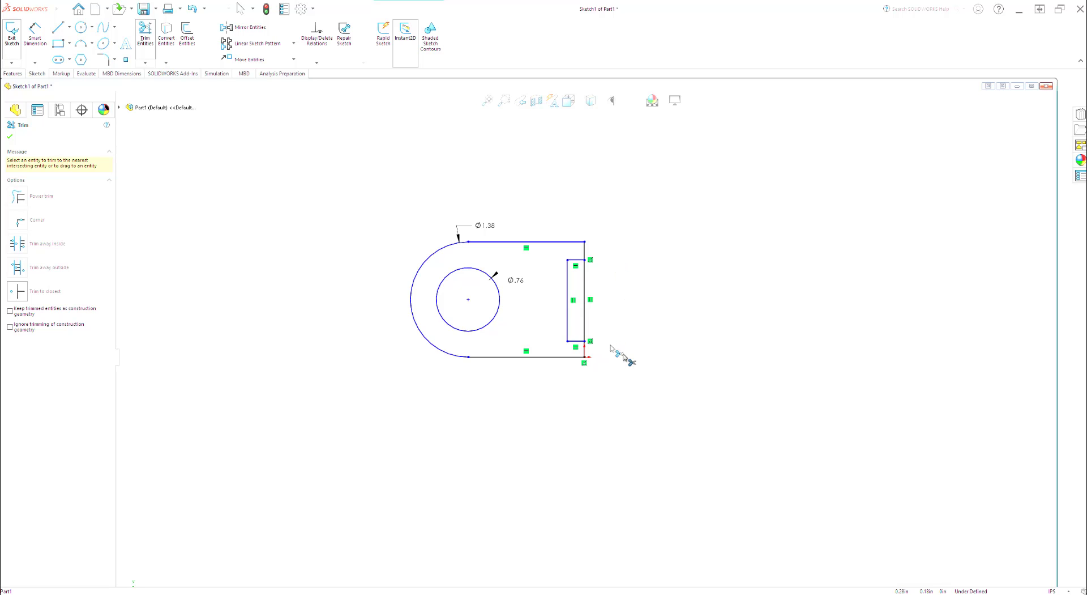
{"action": "left_click", "coordinate": [585, 281]}
{"action": "key", "text": "alt+Tab"}
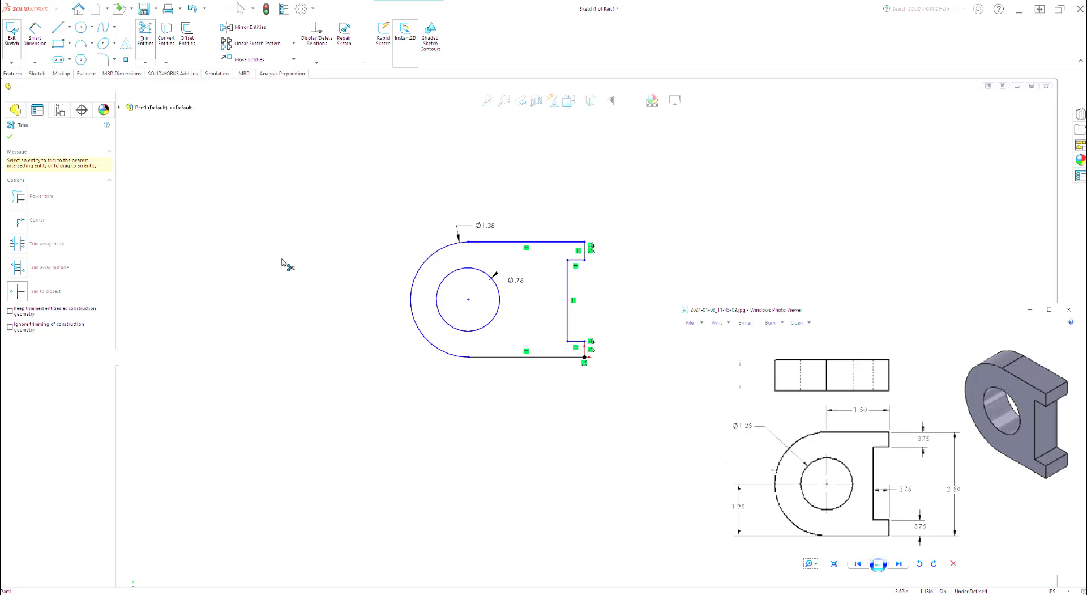
{"action": "left_click", "coordinate": [10, 140]}
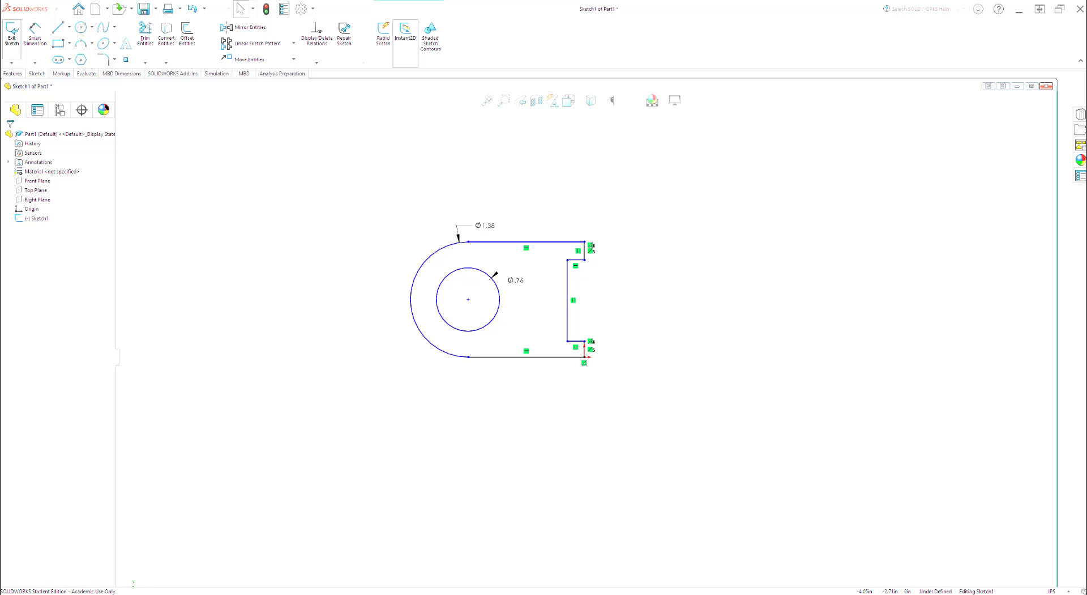
Step: Dimension the short vertical edge above the notch as 0.375 in, following the reference drawing
{"action": "left_click", "coordinate": [249, 594]}
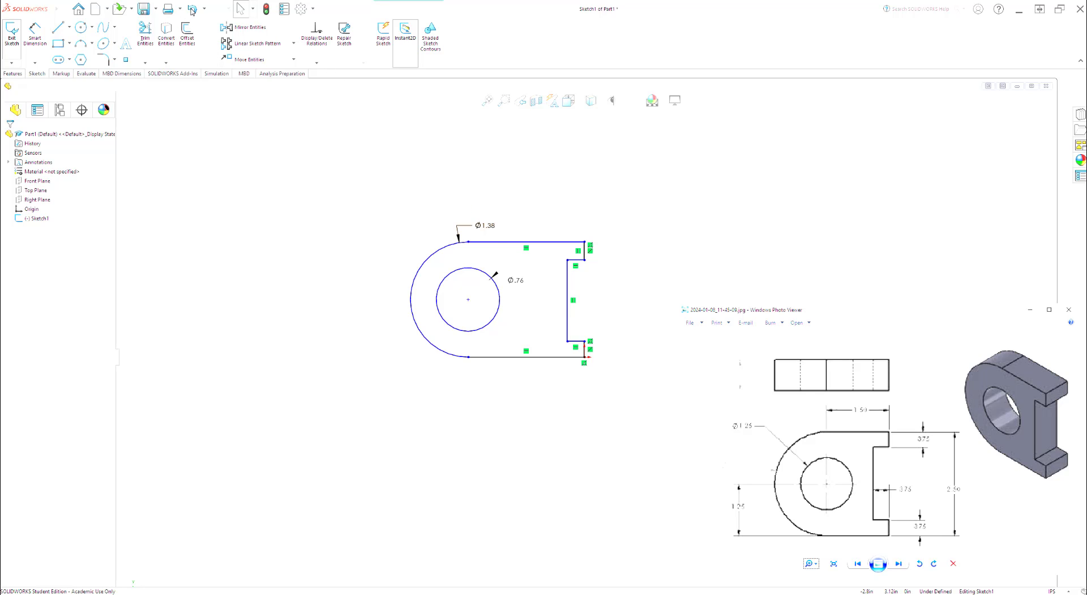
{"action": "left_click", "coordinate": [37, 40]}
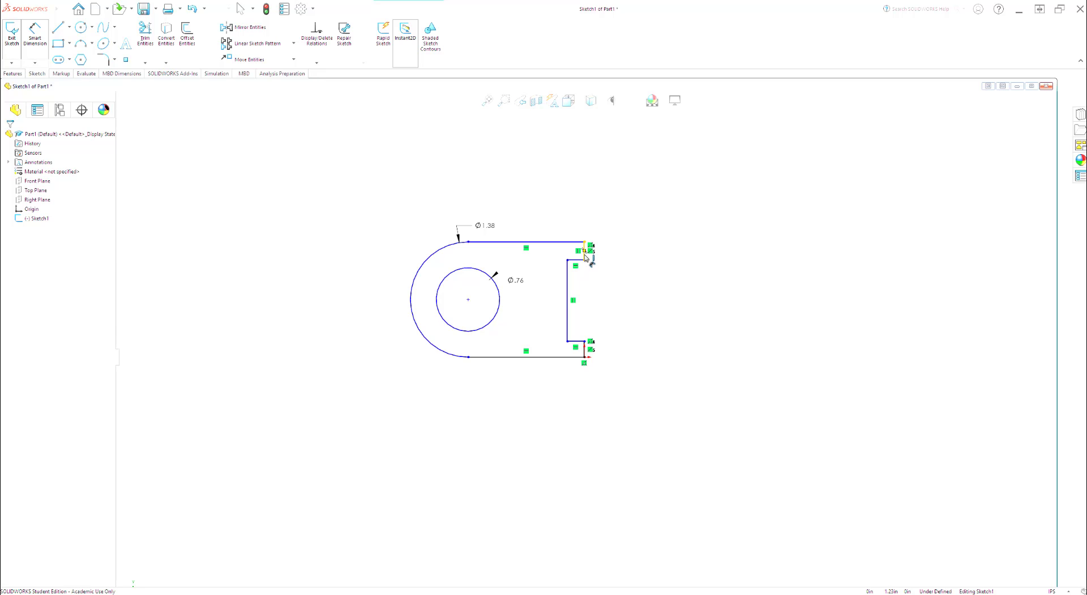
{"action": "left_click", "coordinate": [585, 253]}
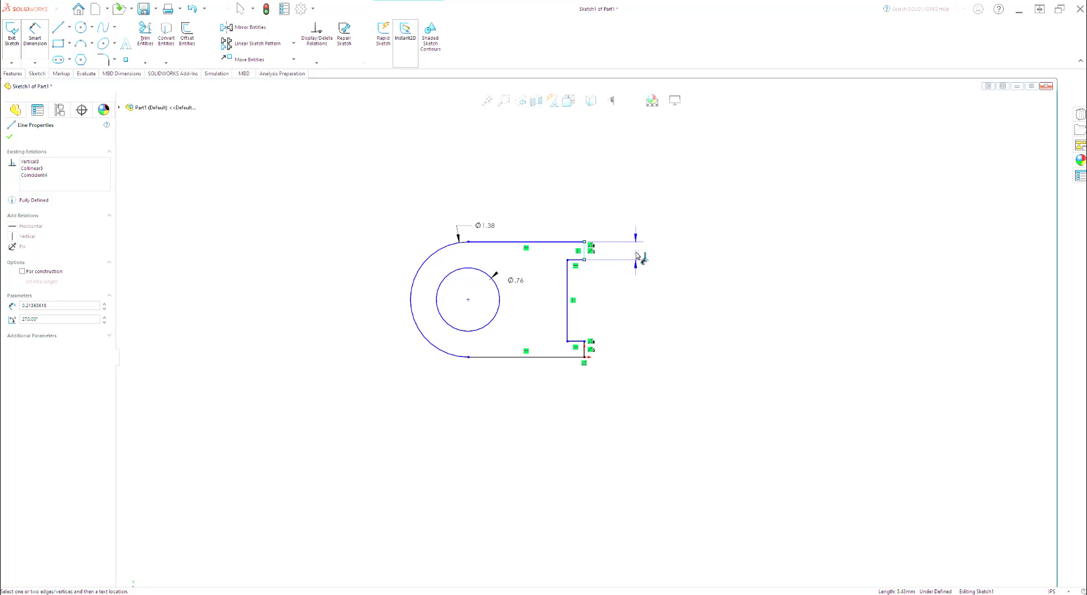
{"action": "left_click", "coordinate": [637, 255]}
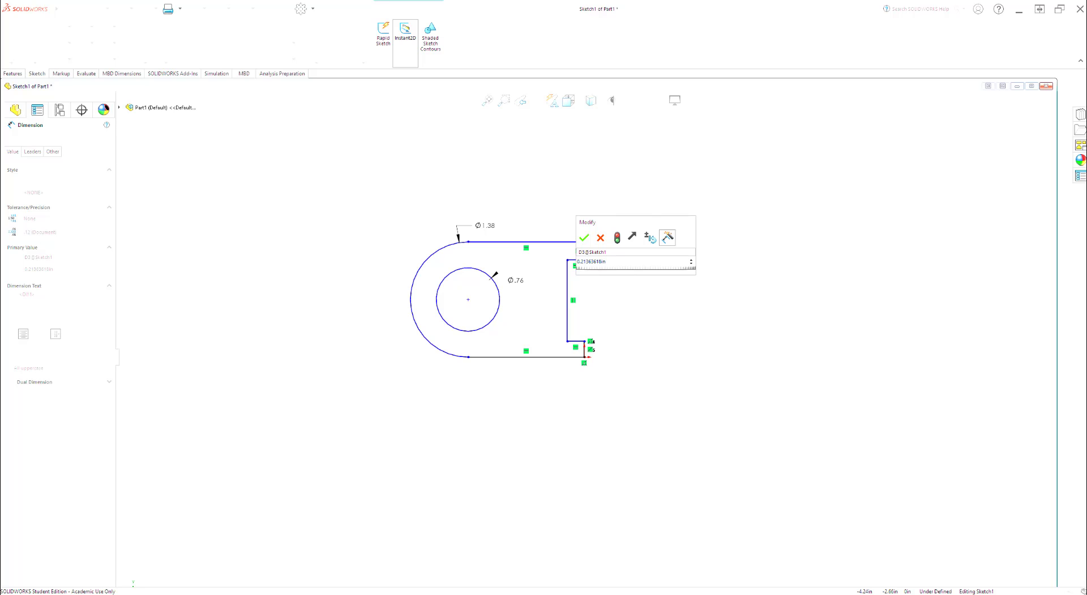
{"action": "key", "text": "alt+Tab"}
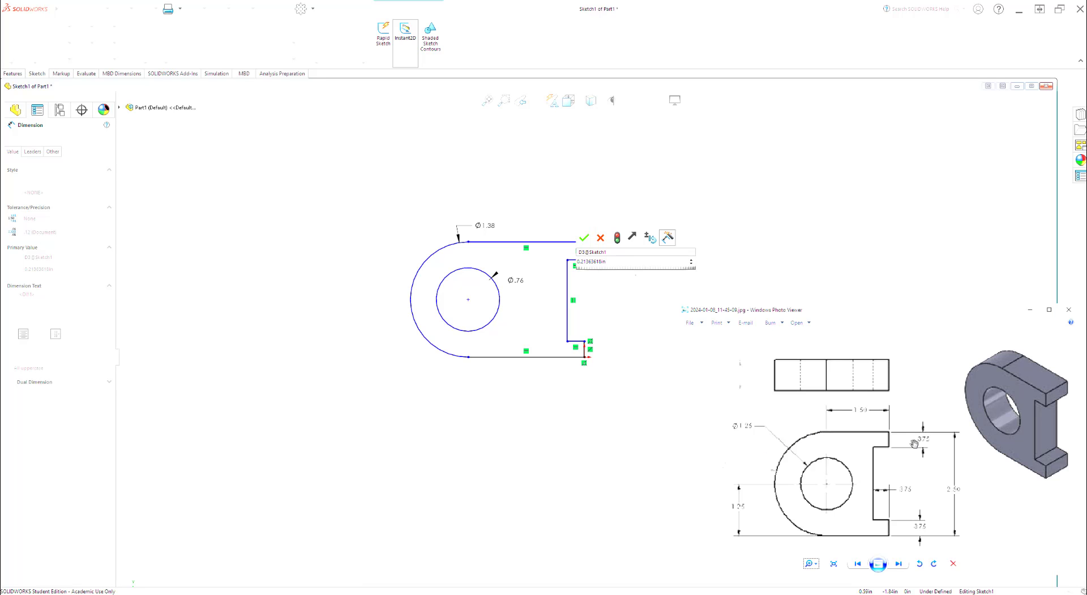
{"action": "left_click", "coordinate": [610, 263]}
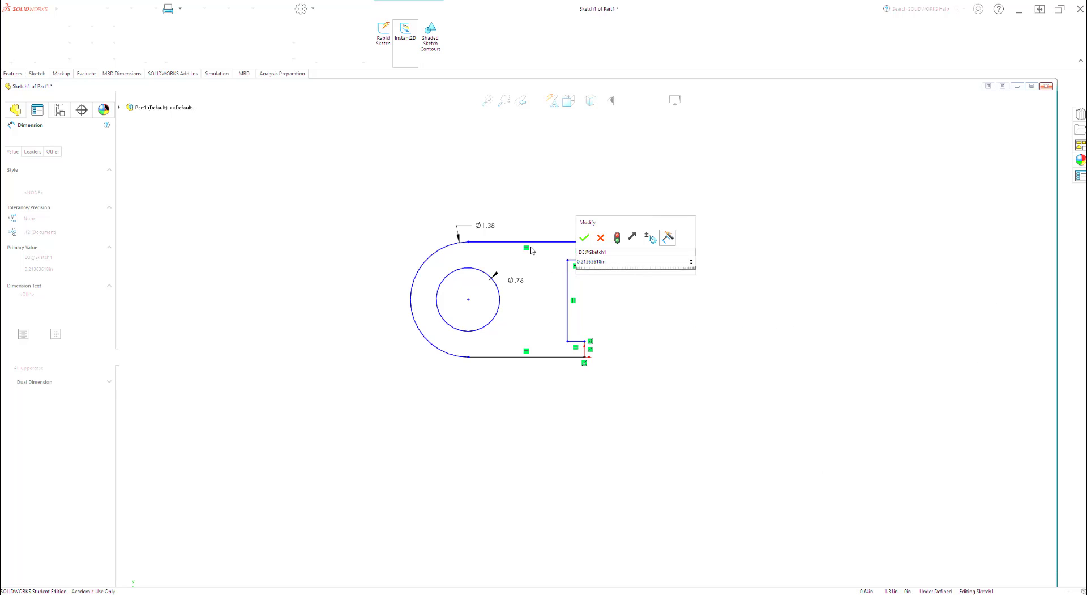
{"action": "type", "text": "37"}
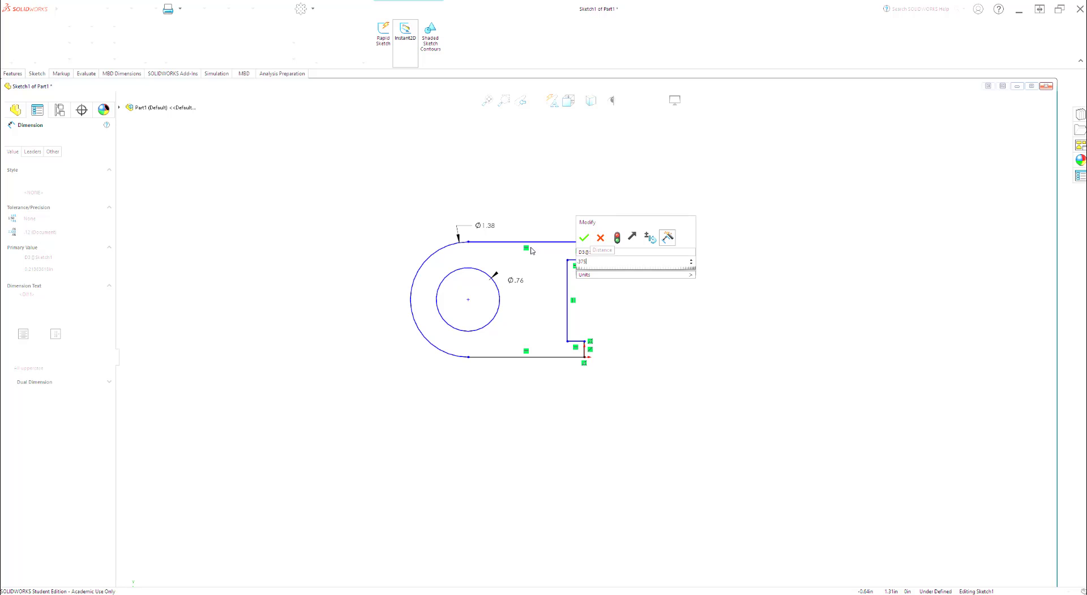
{"action": "type", "text": "5"}
{"action": "key", "text": "Return"}
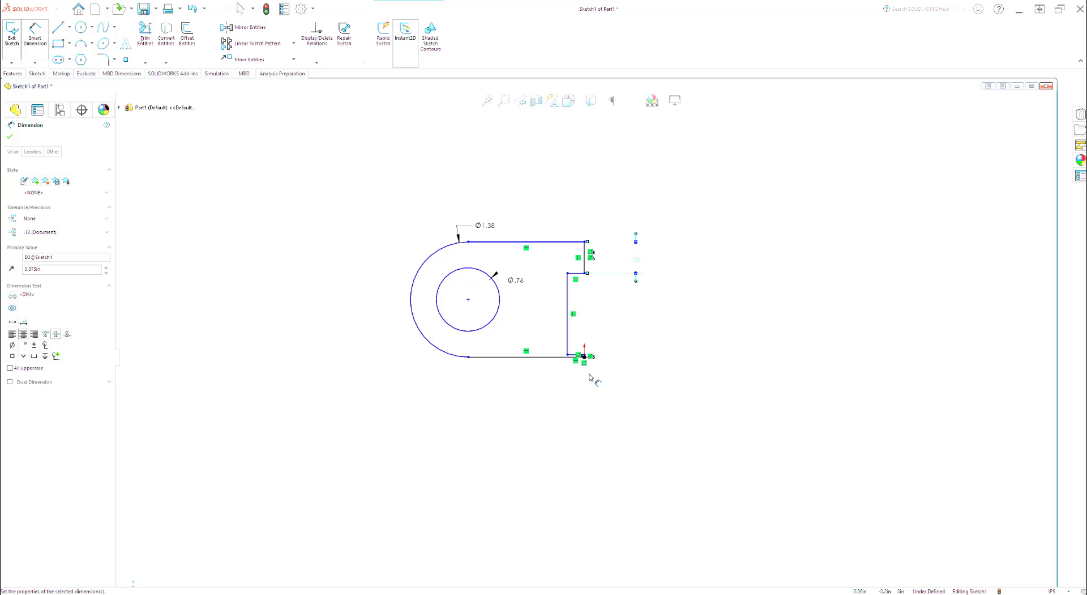
{"action": "scroll", "coordinate": [590, 377], "scroll_direction": "down", "scroll_amount": 3}
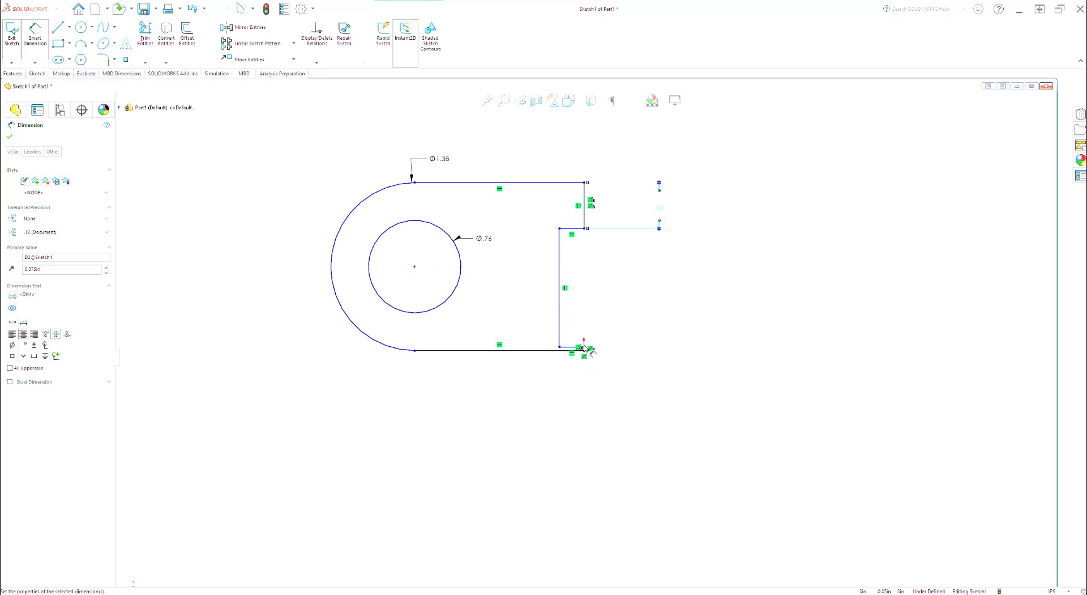
{"action": "scroll", "coordinate": [585, 350], "scroll_direction": "down", "scroll_amount": 2}
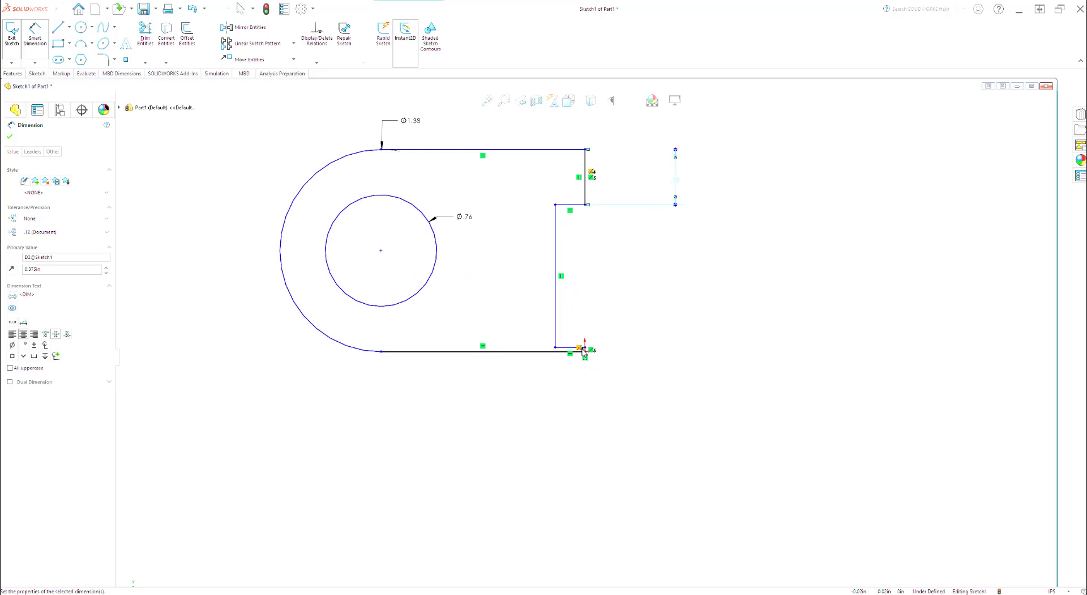
Step: Set the rounded end's diameter to 2.50 in, following the reference drawing
{"action": "scroll", "coordinate": [584, 351], "scroll_direction": "down", "scroll_amount": 1}
{"action": "scroll", "coordinate": [585, 350], "scroll_direction": "up", "scroll_amount": 2}
{"action": "scroll", "coordinate": [586, 352], "scroll_direction": "down", "scroll_amount": 2}
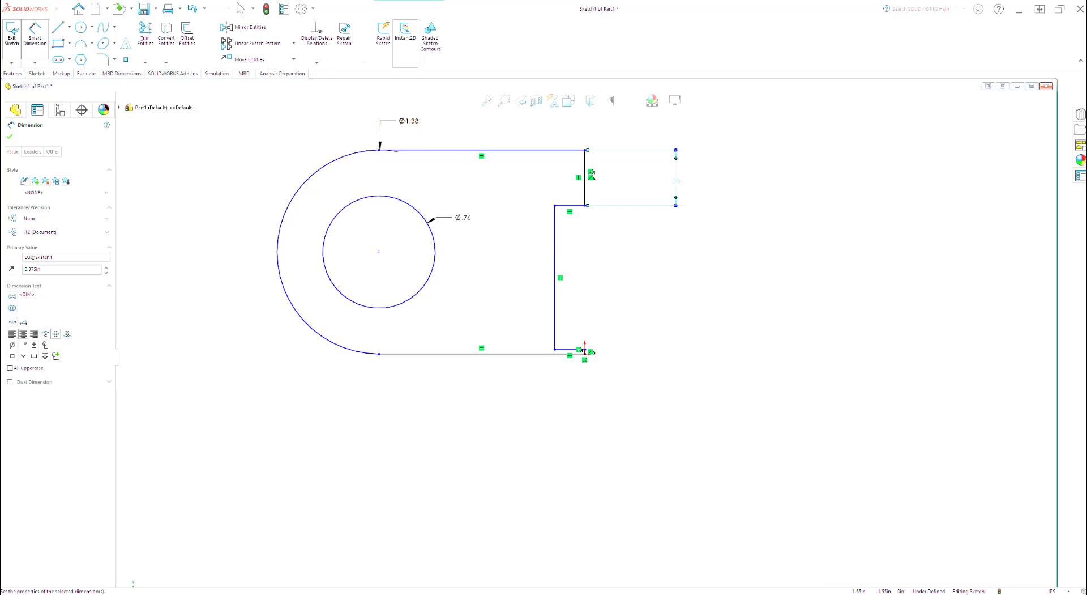
{"action": "key", "text": "alt+Tab"}
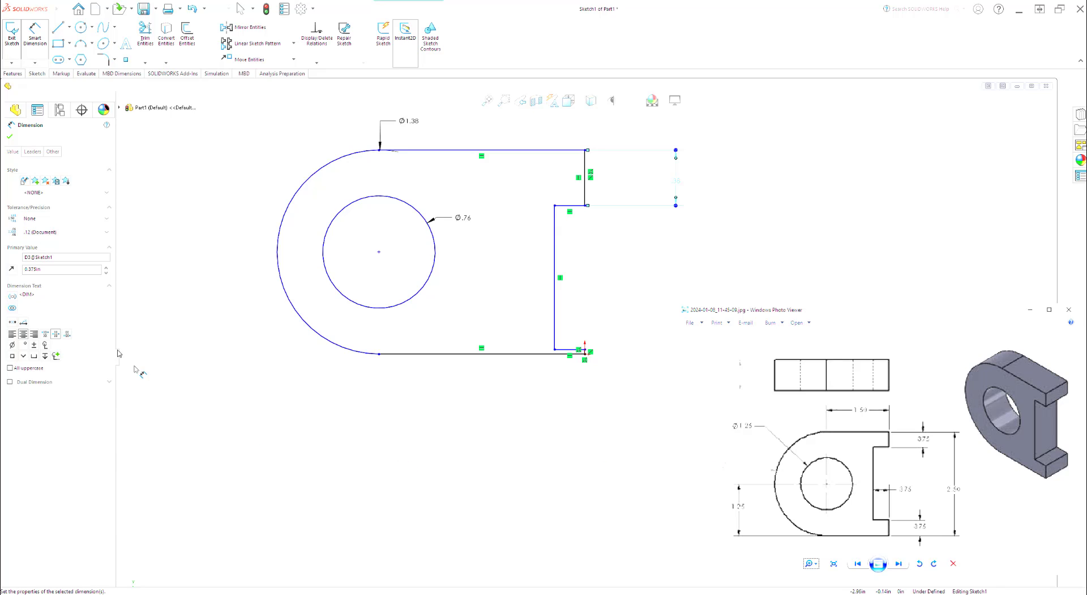
{"action": "left_click", "coordinate": [11, 139]}
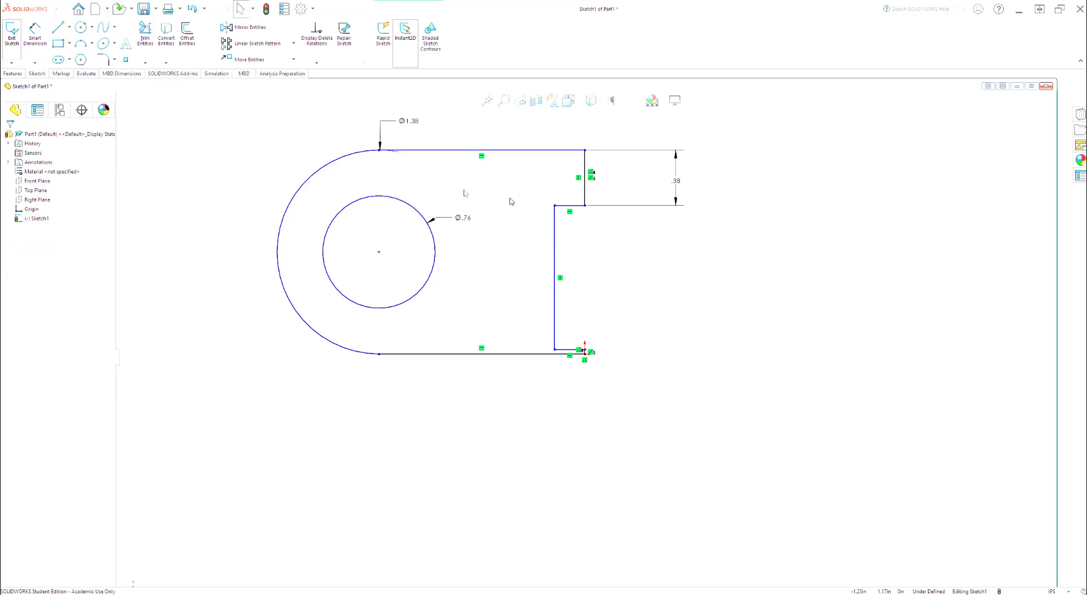
{"action": "left_click", "coordinate": [413, 125]}
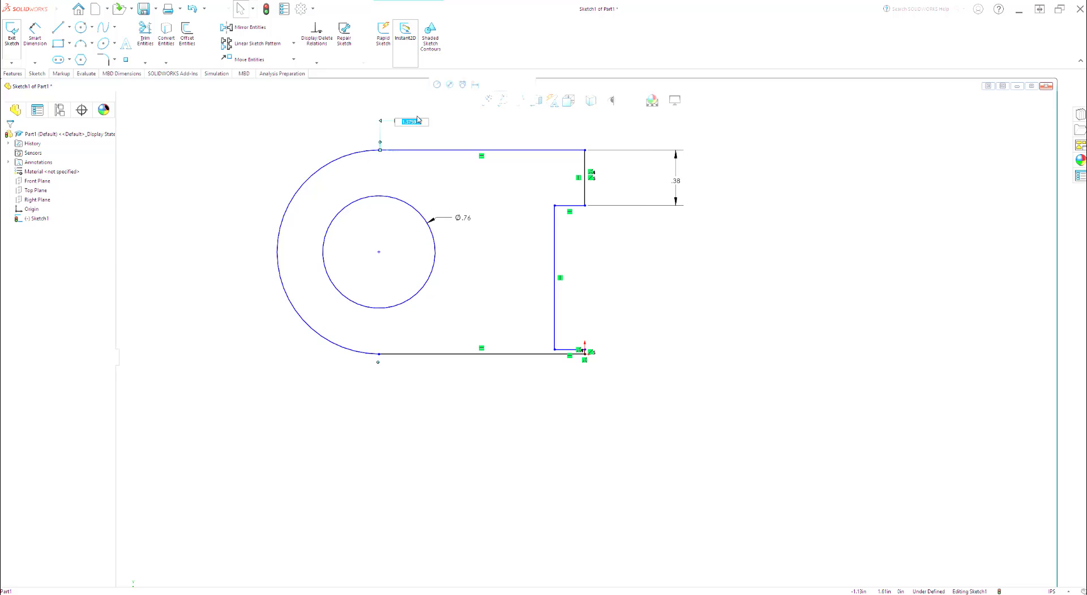
{"action": "type", "text": "2"}
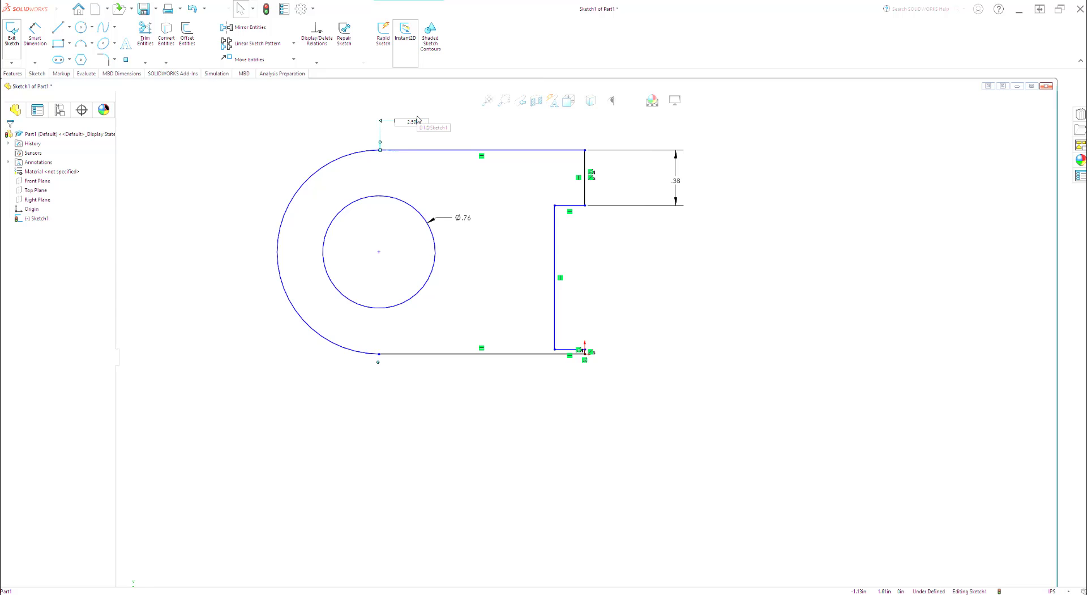
{"action": "type", "text": ".50"}
{"action": "key", "text": "Return"}
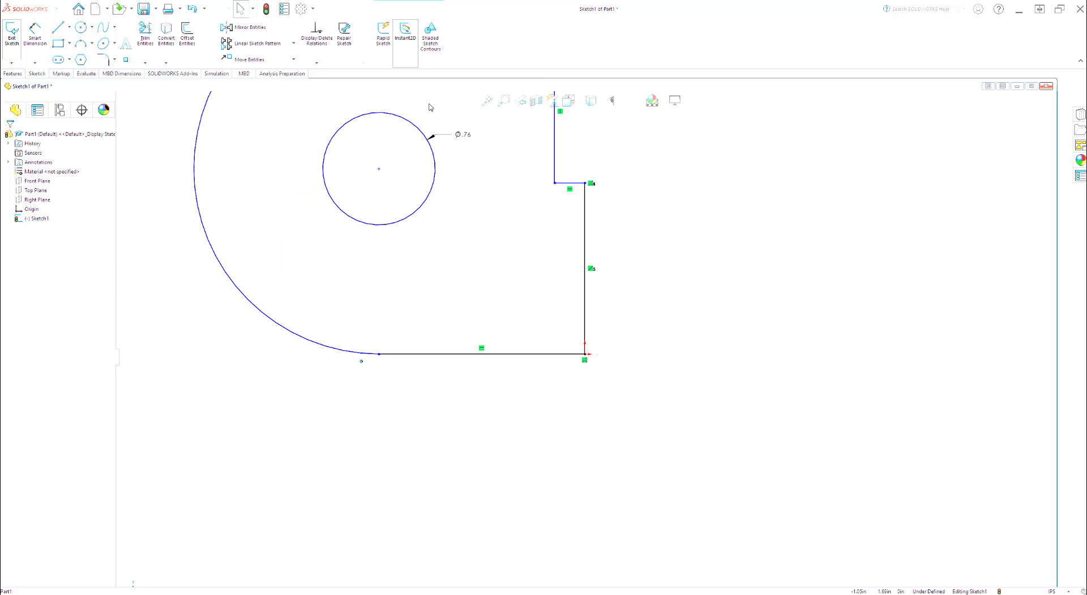
{"action": "scroll", "coordinate": [480, 282], "scroll_direction": "up", "scroll_amount": 3}
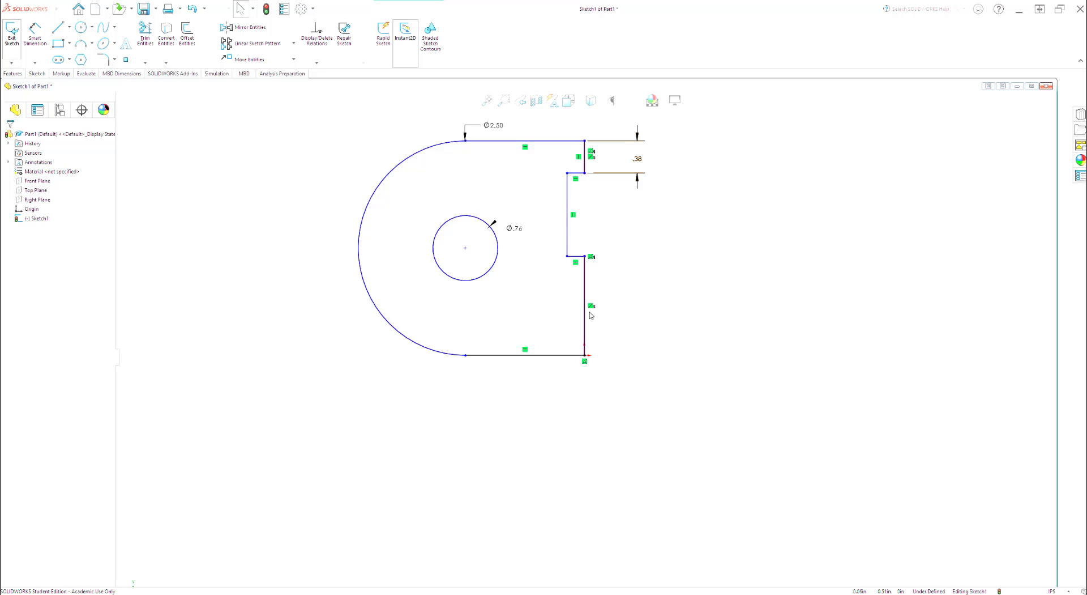
Step: Dimension the short vertical edge below the notch as 0.375 in, following the reference drawing
{"action": "left_click", "coordinate": [362, 594]}
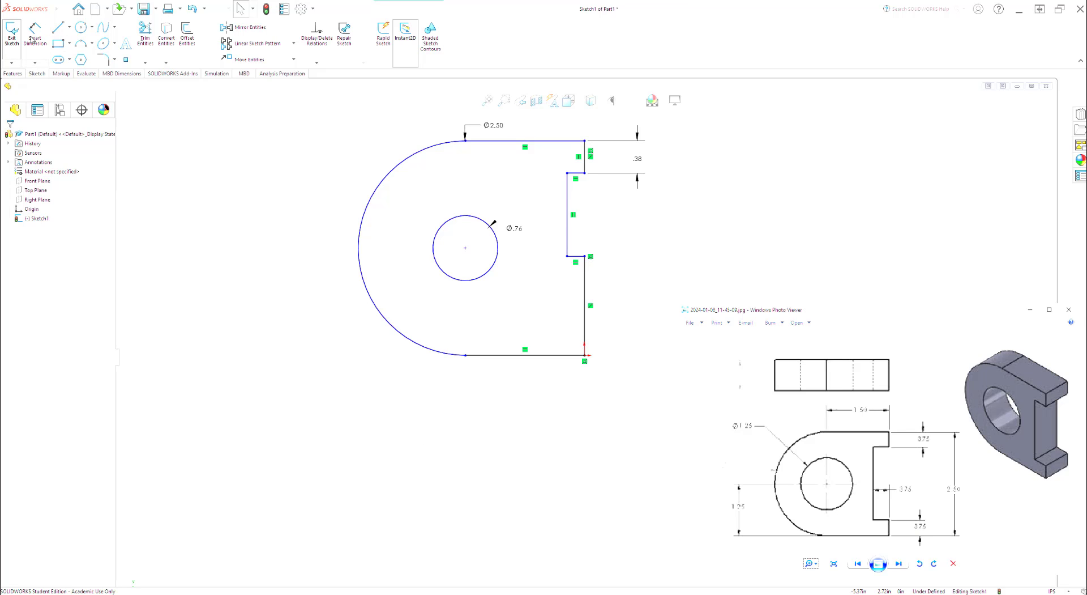
{"action": "left_click", "coordinate": [32, 40]}
{"action": "left_click", "coordinate": [585, 311]}
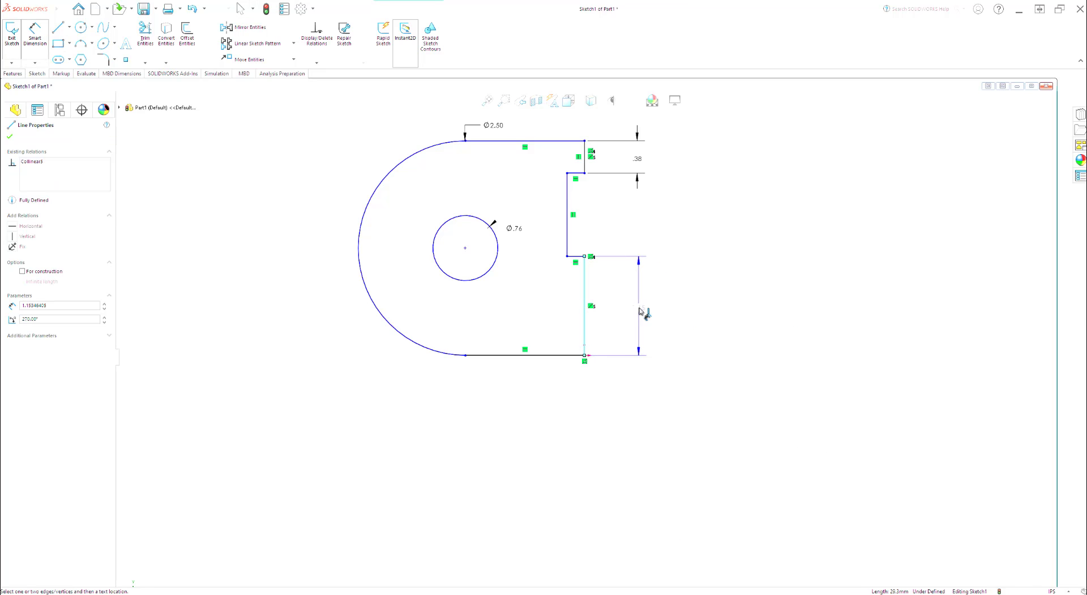
{"action": "left_click", "coordinate": [656, 312]}
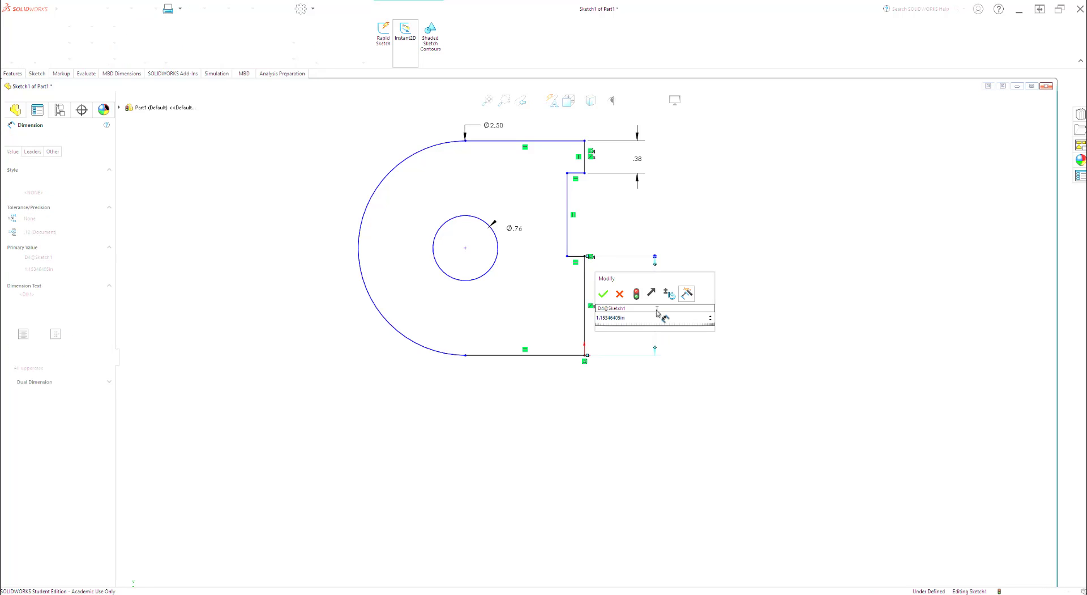
{"action": "type", "text": ".375"}
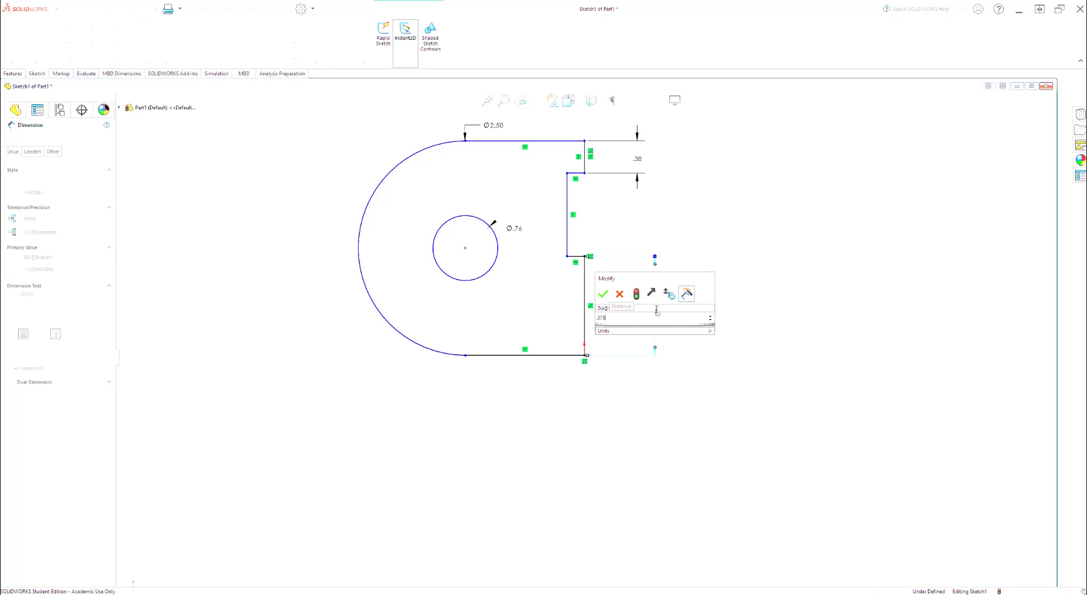
{"action": "key", "text": "Return"}
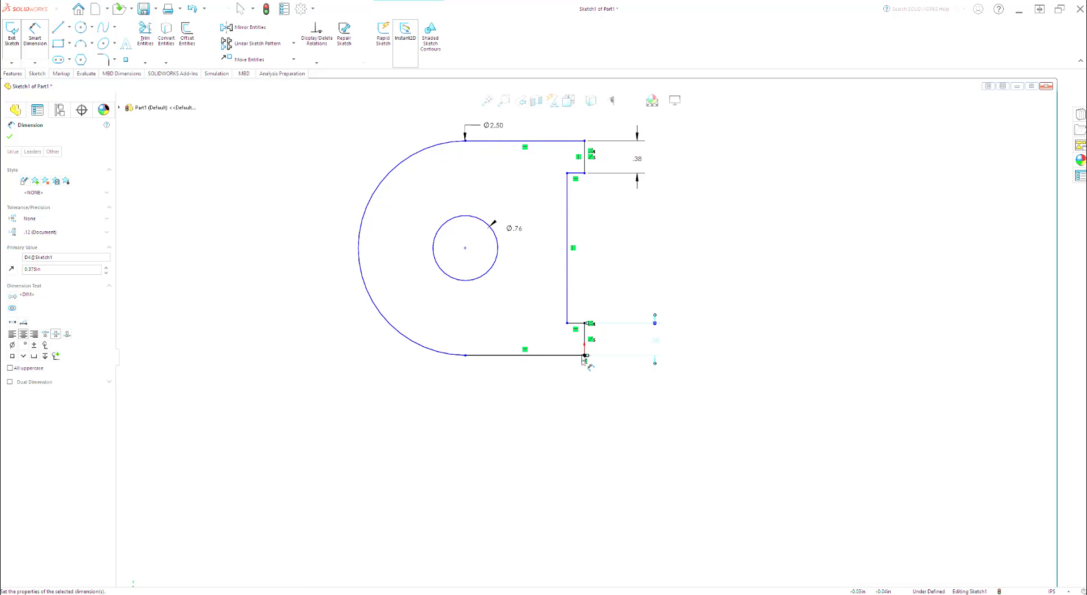
Step: Dimension the notch's horizontal depth as 0.375 in and set that dimension's precision to three decimals
{"action": "left_click", "coordinate": [575, 174]}
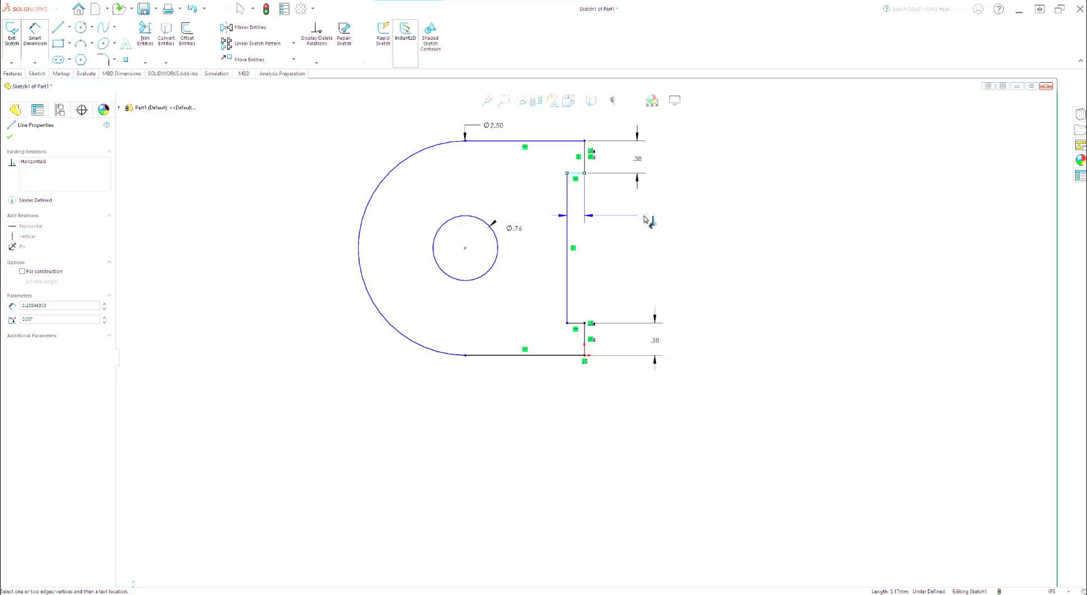
{"action": "left_click", "coordinate": [671, 237]}
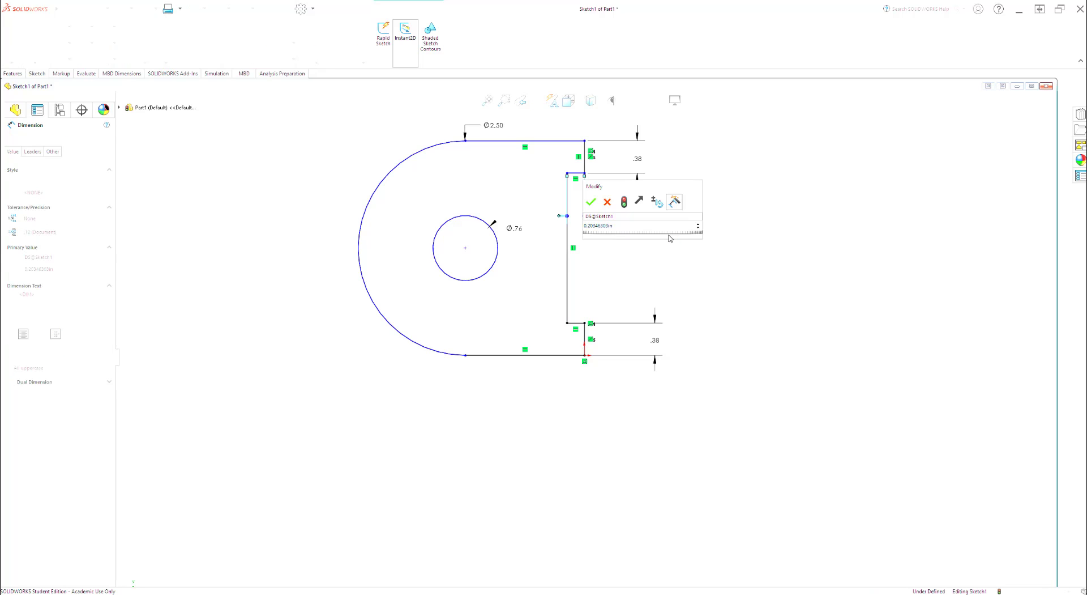
{"action": "type", "text": ".375"}
{"action": "key", "text": "Return"}
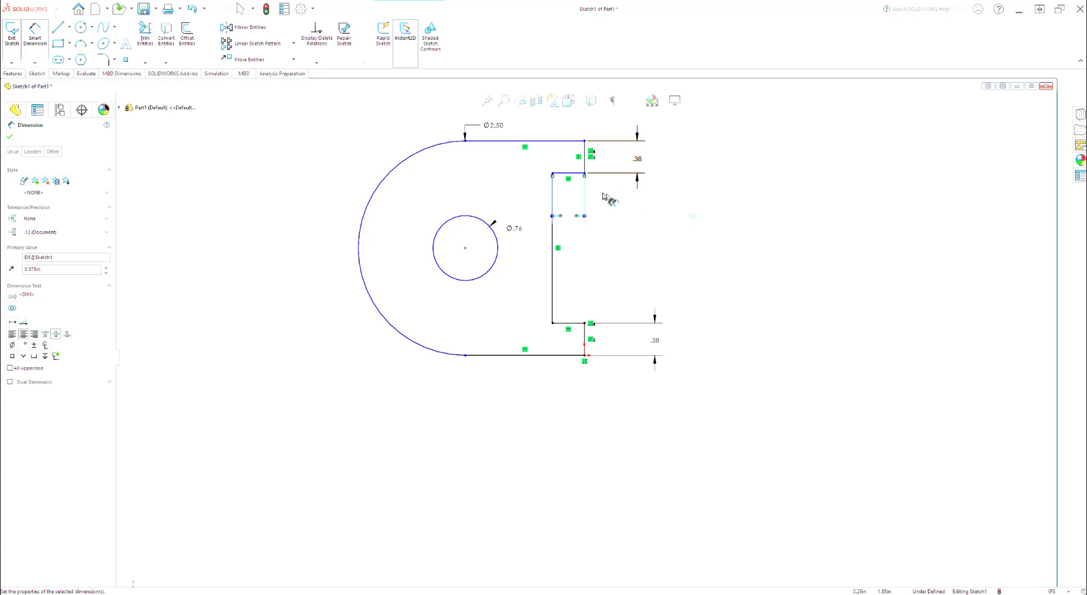
{"action": "left_click", "coordinate": [37, 237]}
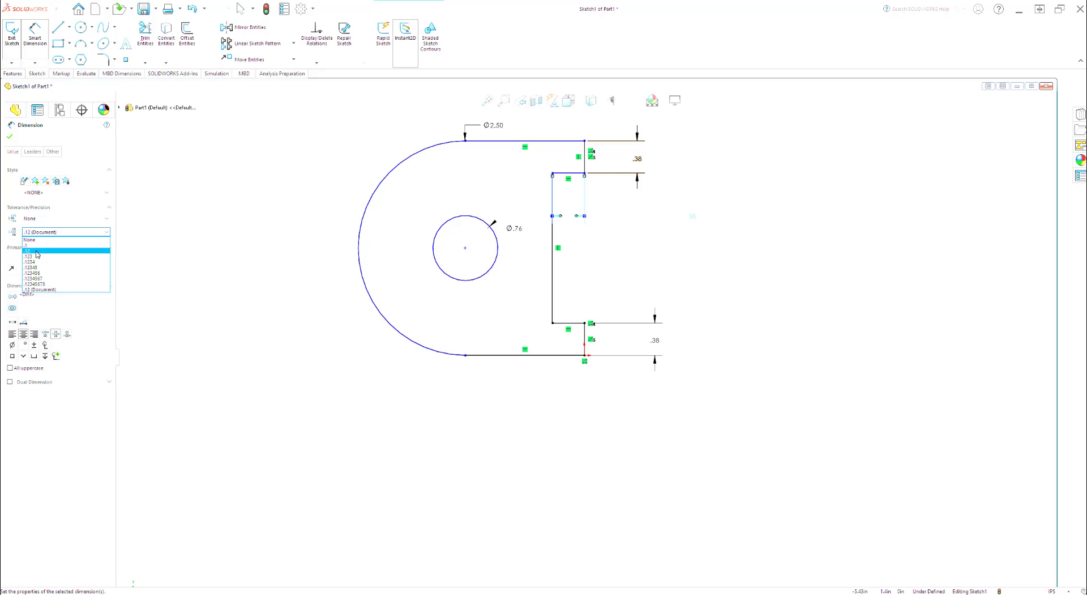
{"action": "left_click", "coordinate": [38, 256]}
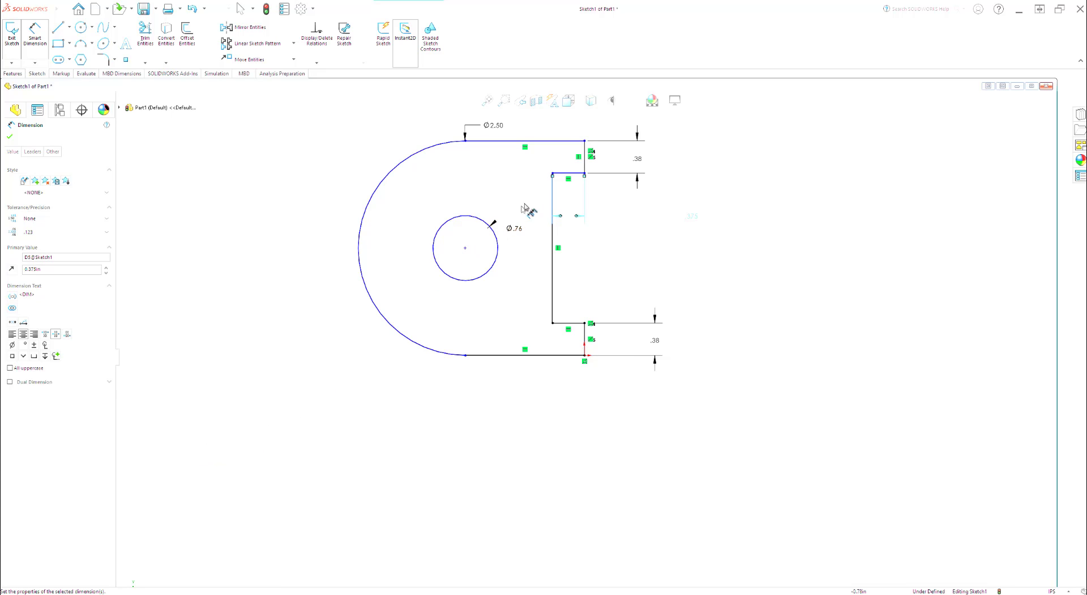
Step: Dimension the horizontal distance from the hole's centre to the outline's right edge as 1.50 in, following the reference drawing
{"action": "key", "text": "alt+Tab"}
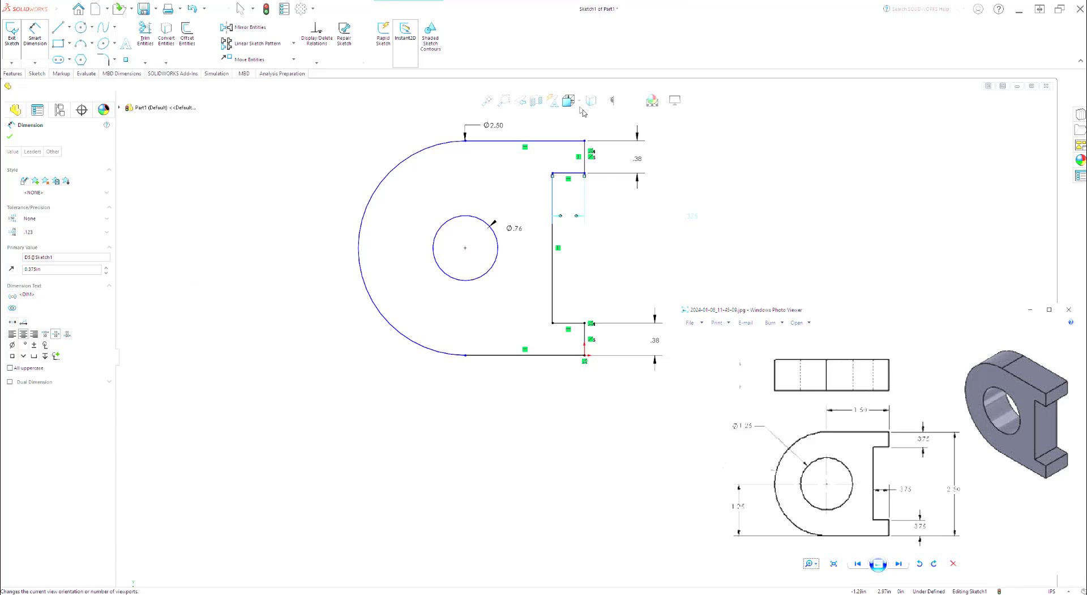
{"action": "left_click", "coordinate": [586, 171]}
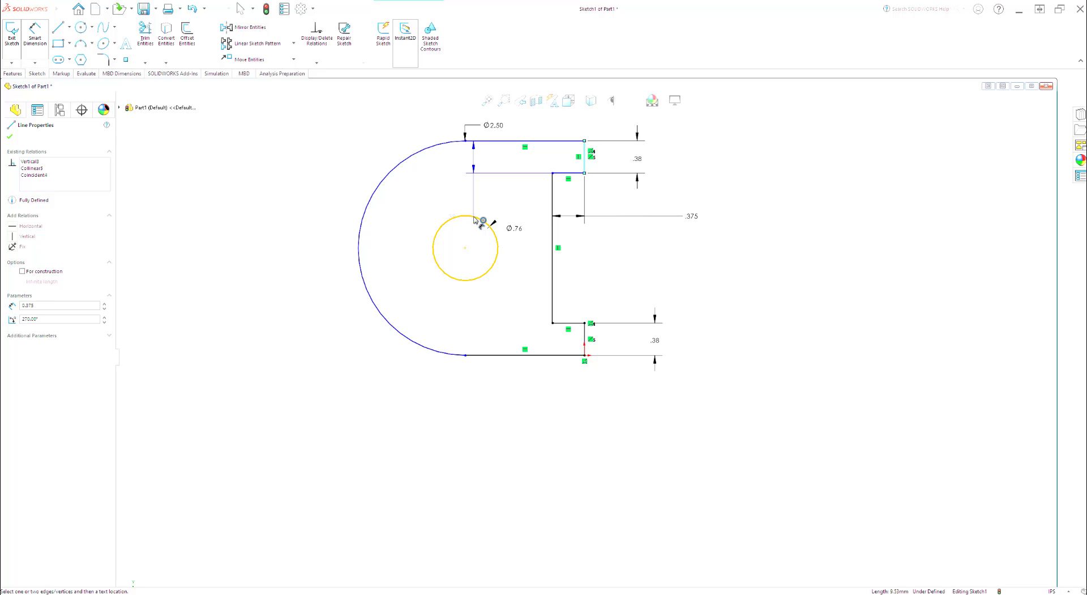
{"action": "left_click", "coordinate": [477, 220]}
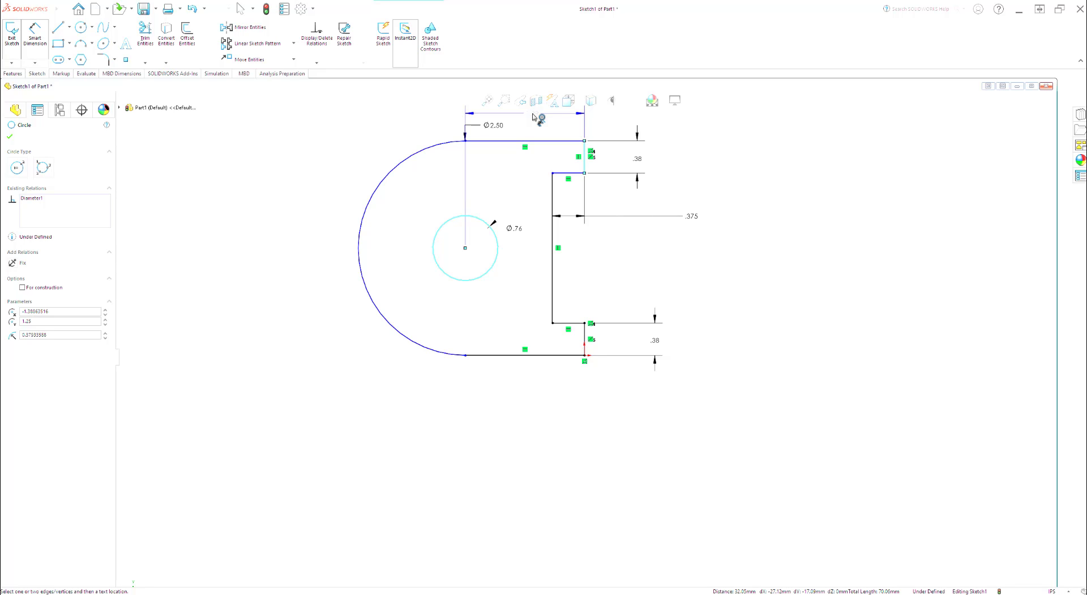
{"action": "left_click", "coordinate": [534, 121]}
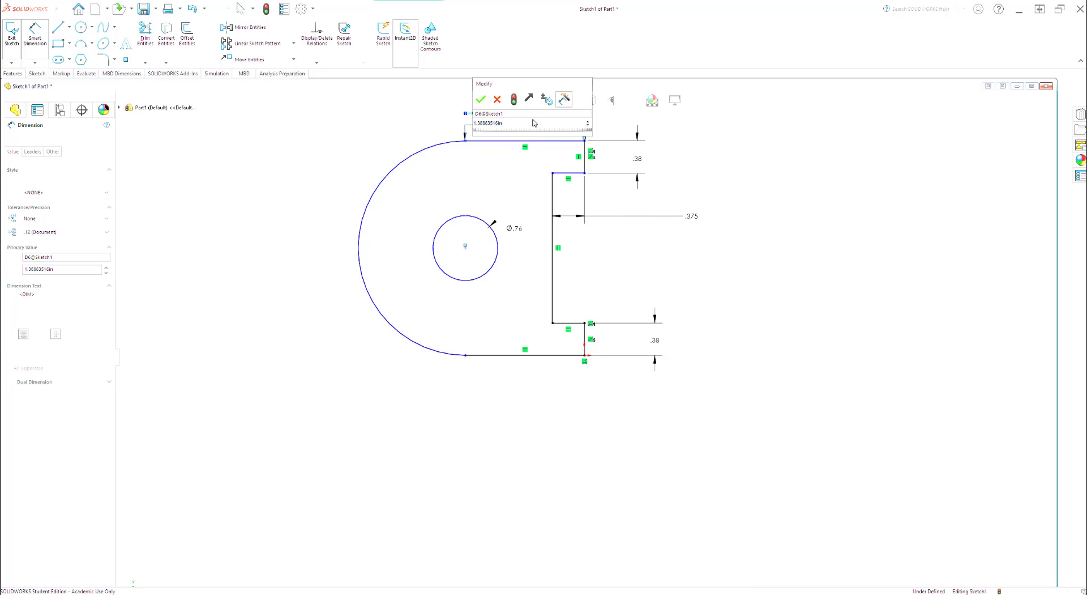
{"action": "type", "text": "1.50"}
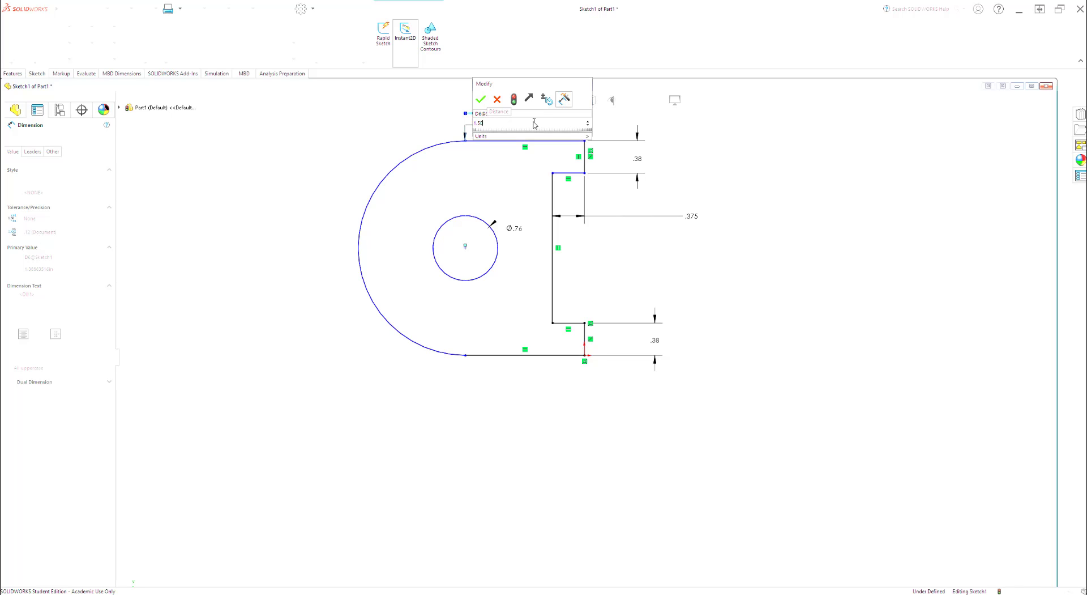
{"action": "key", "text": "Return"}
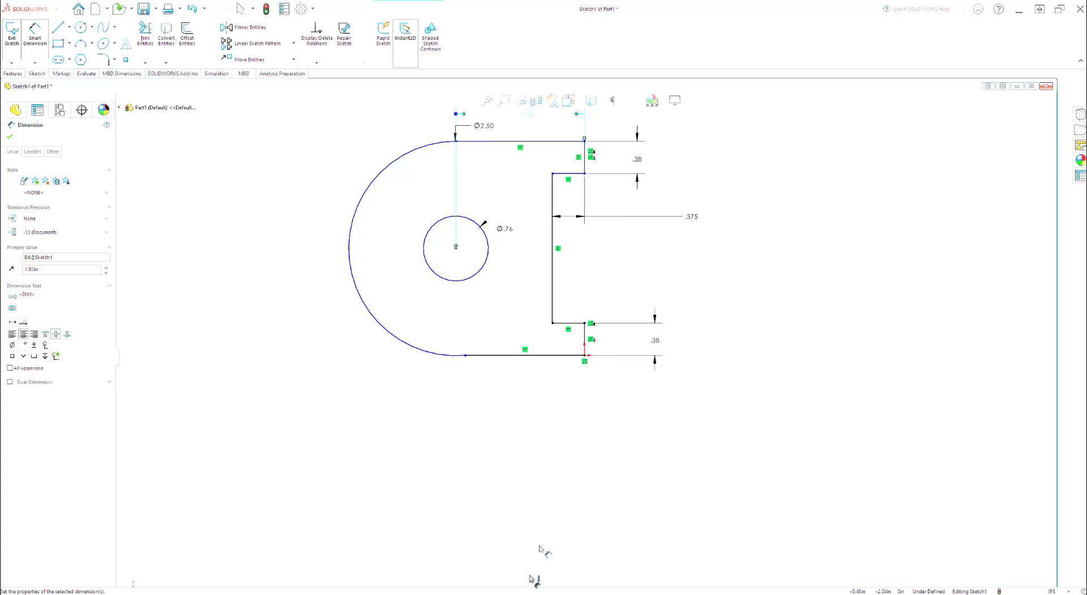
Step: Dimension the vertical distance from the outline's lower edge to the hole's centre as 1.25 in, following the reference drawing
{"action": "left_click", "coordinate": [524, 594]}
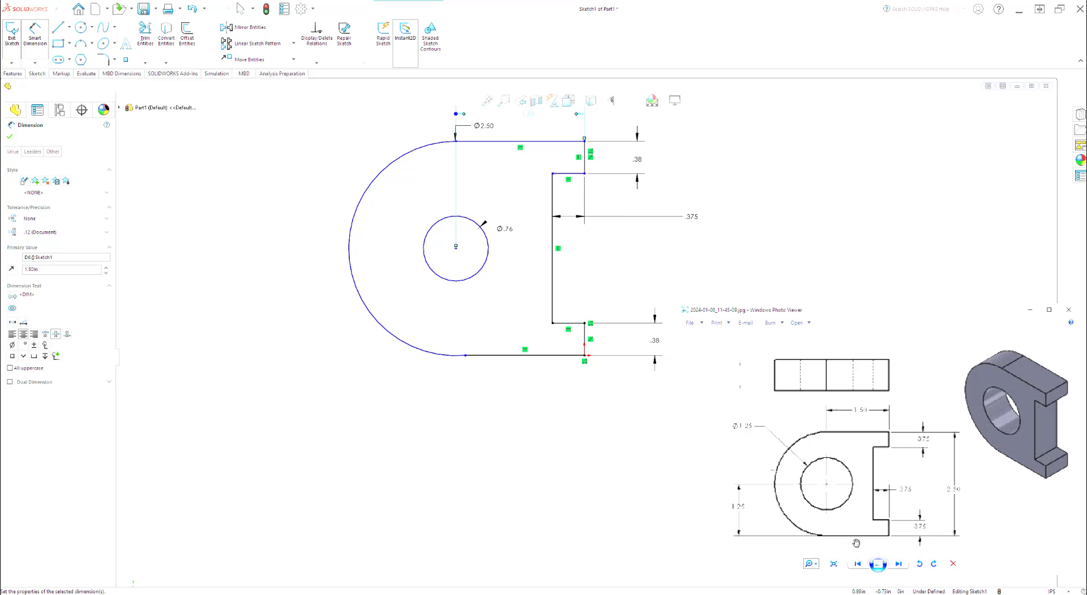
{"action": "left_click", "coordinate": [509, 356]}
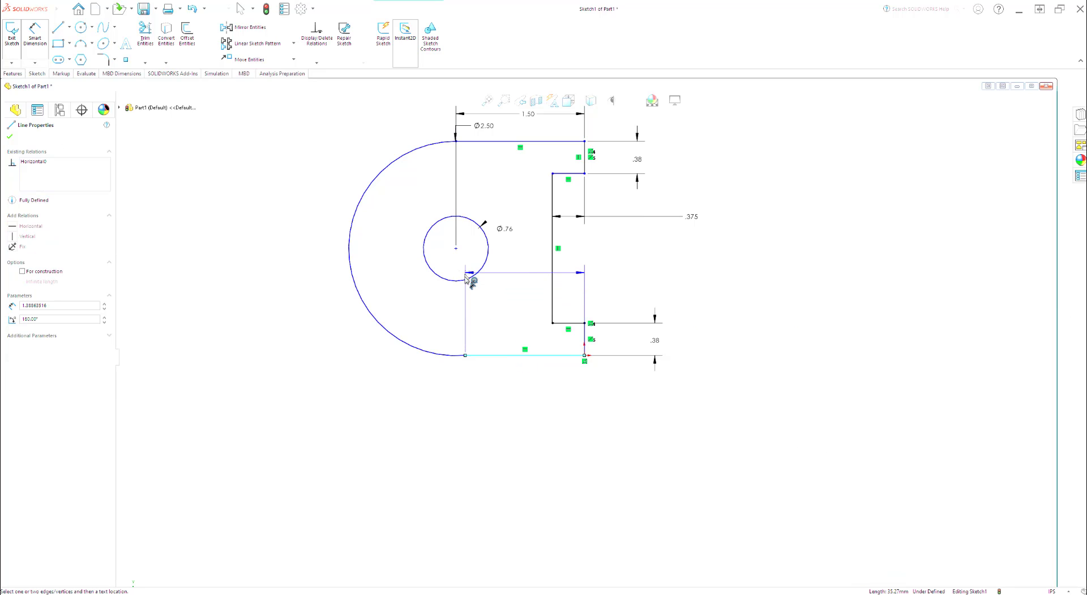
{"action": "left_click", "coordinate": [465, 281]}
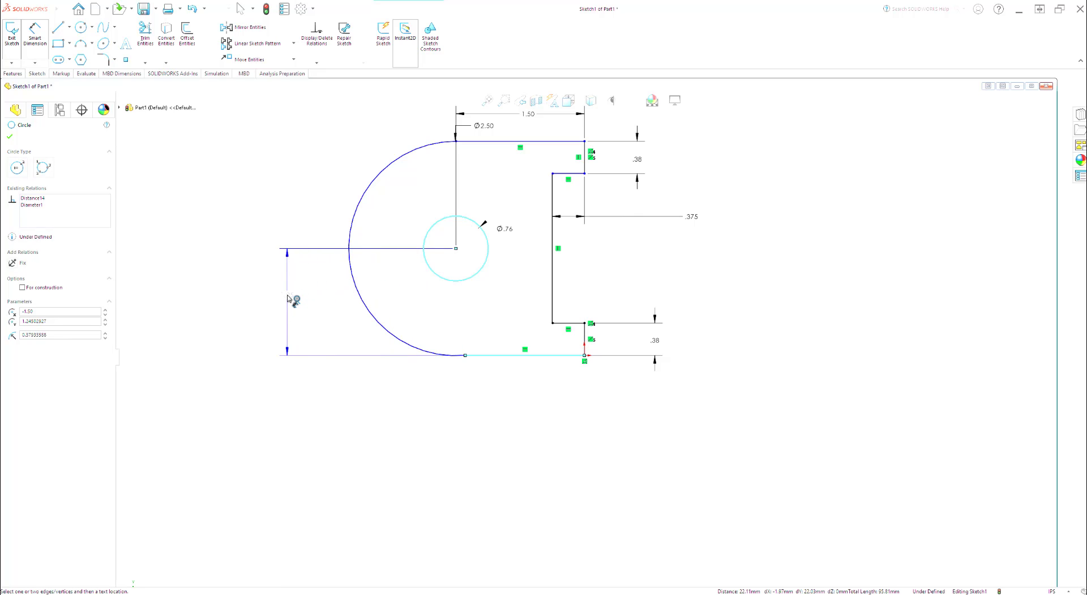
{"action": "left_click", "coordinate": [278, 354]}
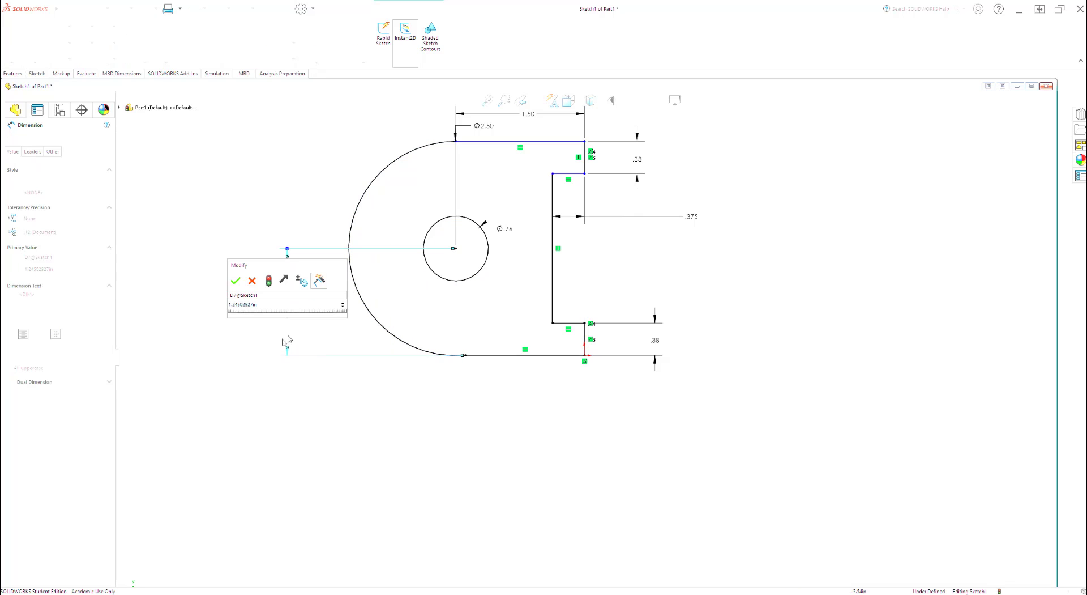
{"action": "type", "text": "1.25"}
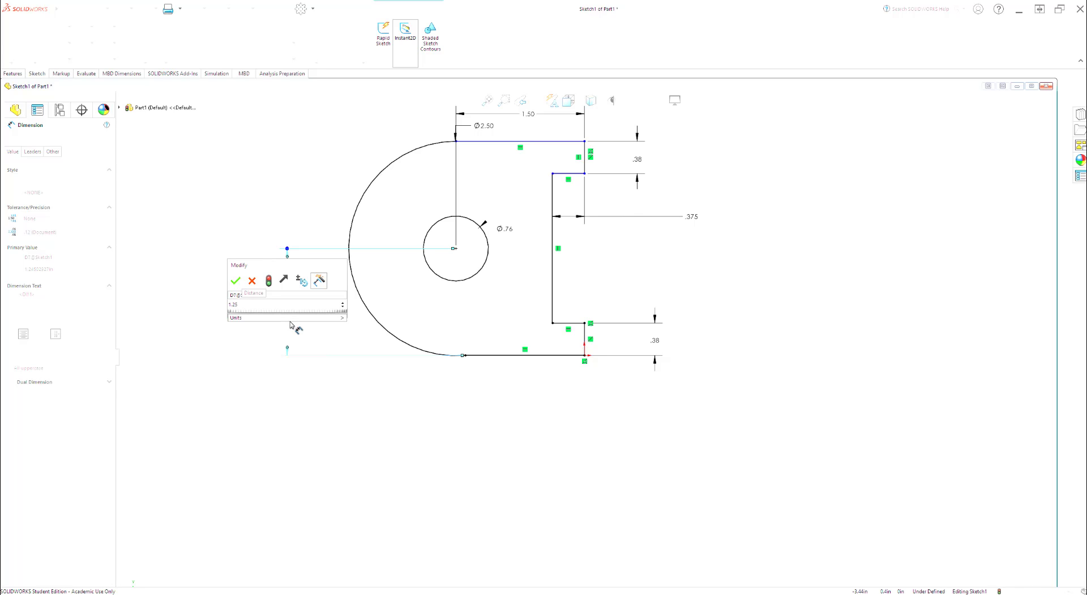
{"action": "key", "text": "Return"}
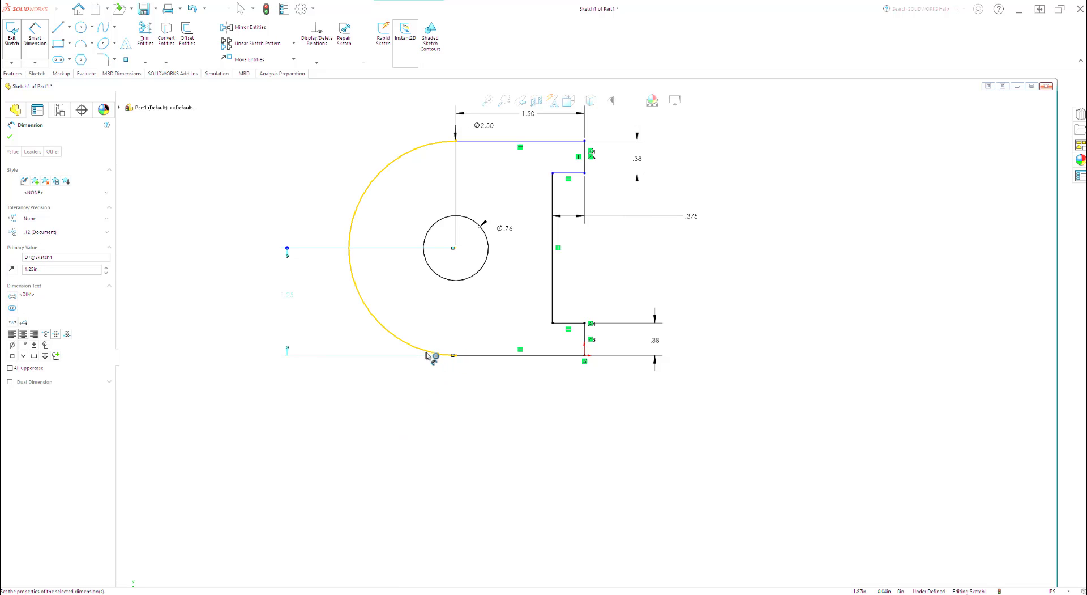
Step: Undo the hole centre's 1.25 in vertical dimension and the 1.50 in value of its horizontal dimension
{"action": "left_click", "coordinate": [193, 11]}
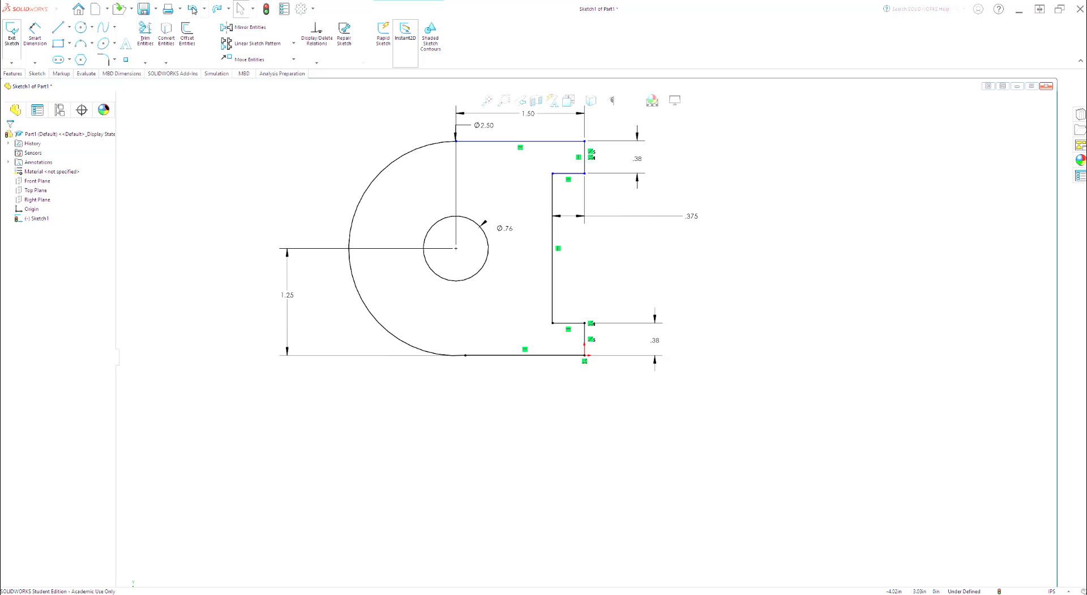
{"action": "left_click", "coordinate": [193, 10]}
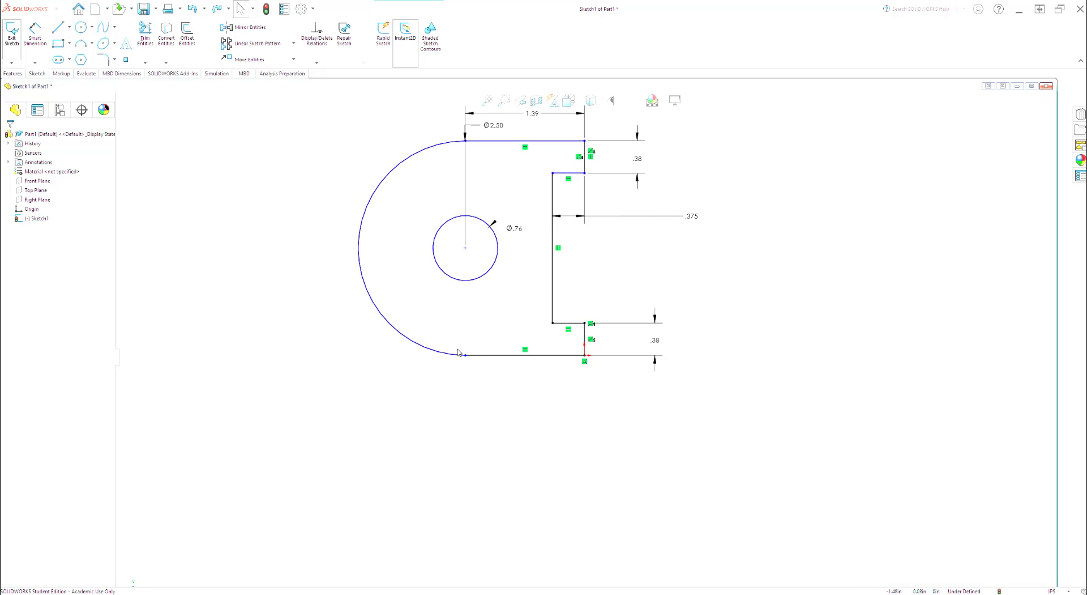
{"action": "scroll", "coordinate": [463, 372], "scroll_direction": "down", "scroll_amount": 6}
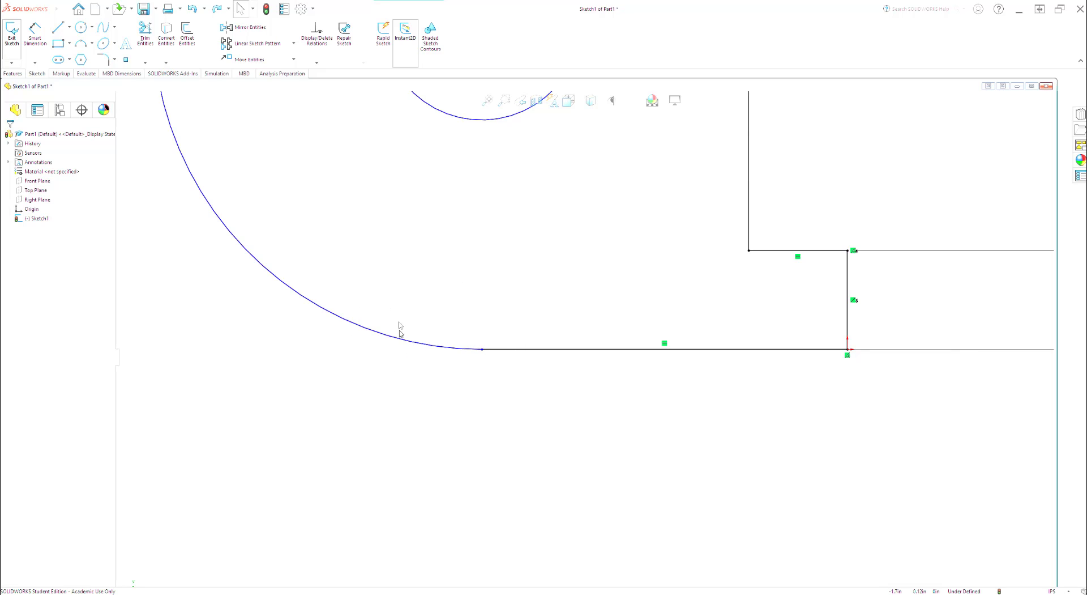
{"action": "scroll", "coordinate": [533, 389], "scroll_direction": "up", "scroll_amount": 5}
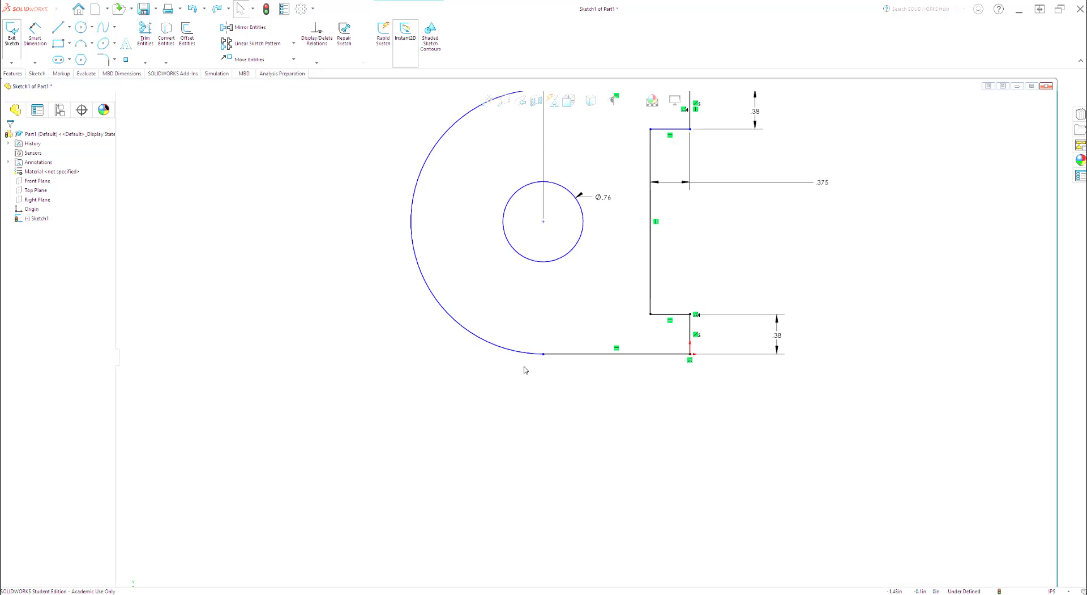
{"action": "scroll", "coordinate": [529, 370], "scroll_direction": "up", "scroll_amount": 3}
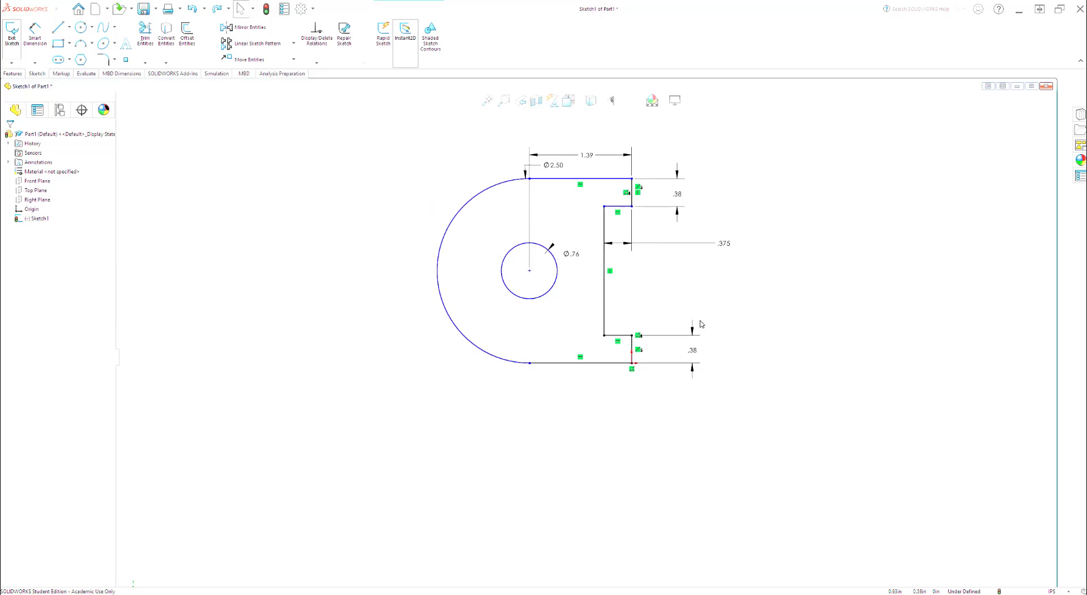
{"action": "scroll", "coordinate": [721, 292], "scroll_direction": "down", "scroll_amount": 2}
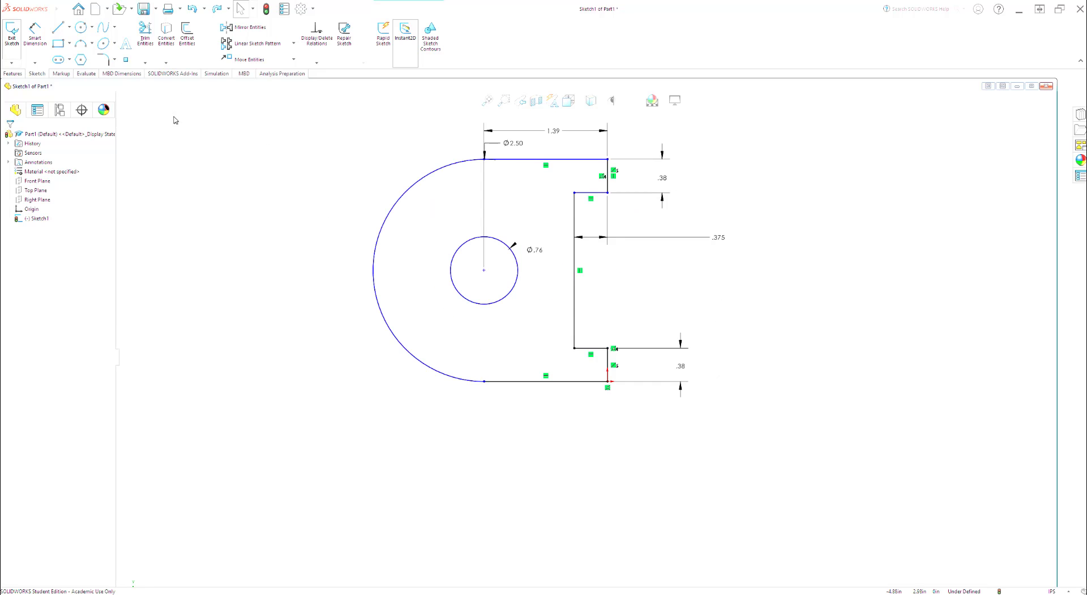
Step: Dimension the vertical distance from the outline's lower edge to the hole's centre as 1.25 in
{"action": "left_click", "coordinate": [36, 36]}
{"action": "left_click", "coordinate": [522, 383]}
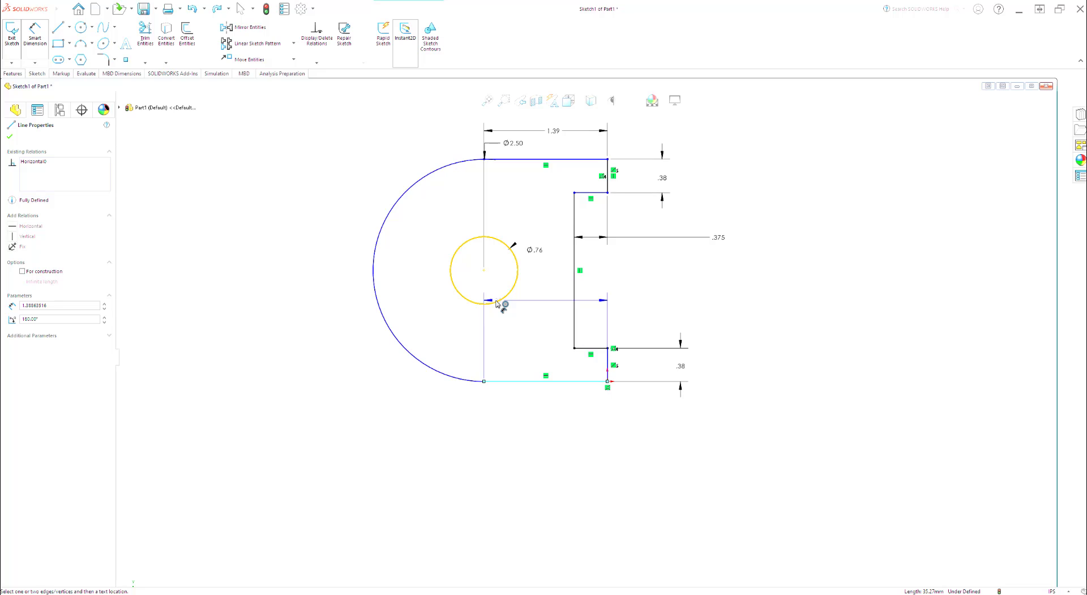
{"action": "left_click", "coordinate": [497, 304]}
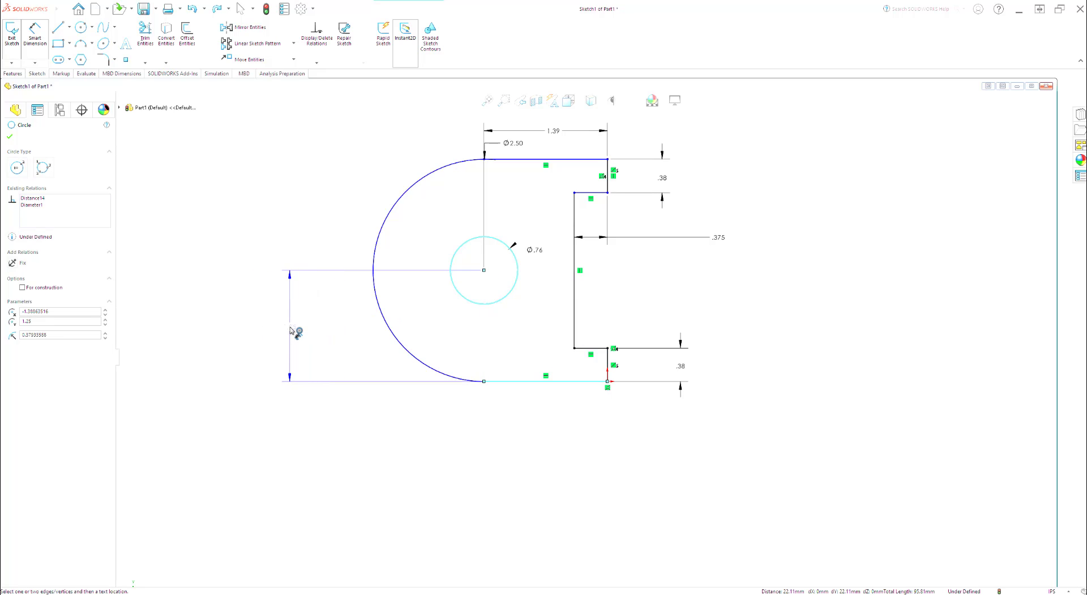
{"action": "left_click", "coordinate": [293, 333]}
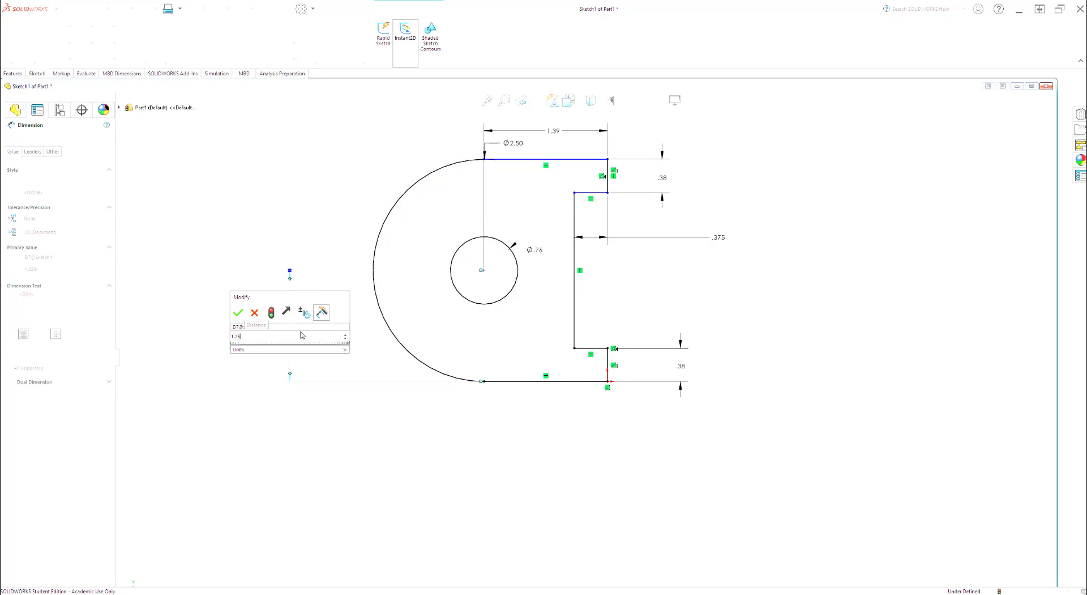
{"action": "key", "text": "Return"}
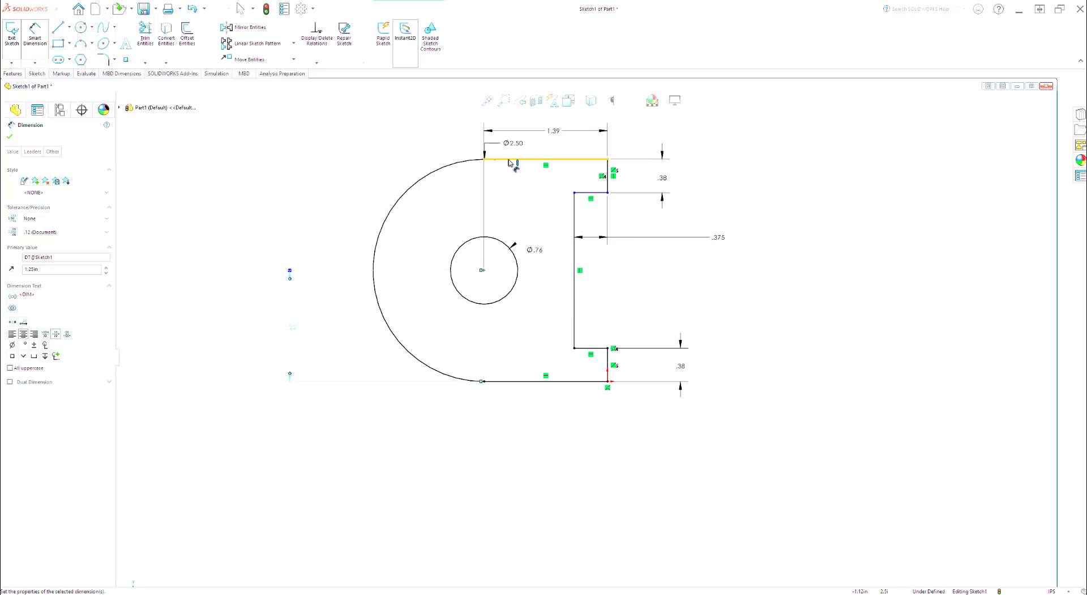
Step: Place the reference drawing beside the sketch and compare the two for dimensions that are still missing
{"action": "scroll", "coordinate": [518, 164], "scroll_direction": "down", "scroll_amount": 4}
{"action": "scroll", "coordinate": [548, 293], "scroll_direction": "down", "scroll_amount": 1}
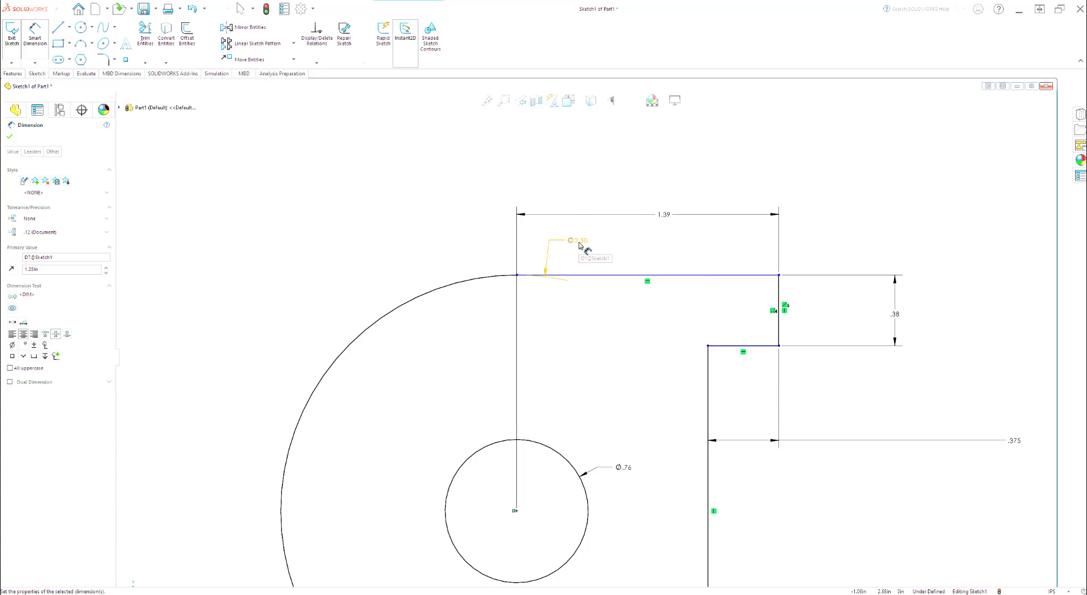
{"action": "scroll", "coordinate": [589, 351], "scroll_direction": "up", "scroll_amount": 5}
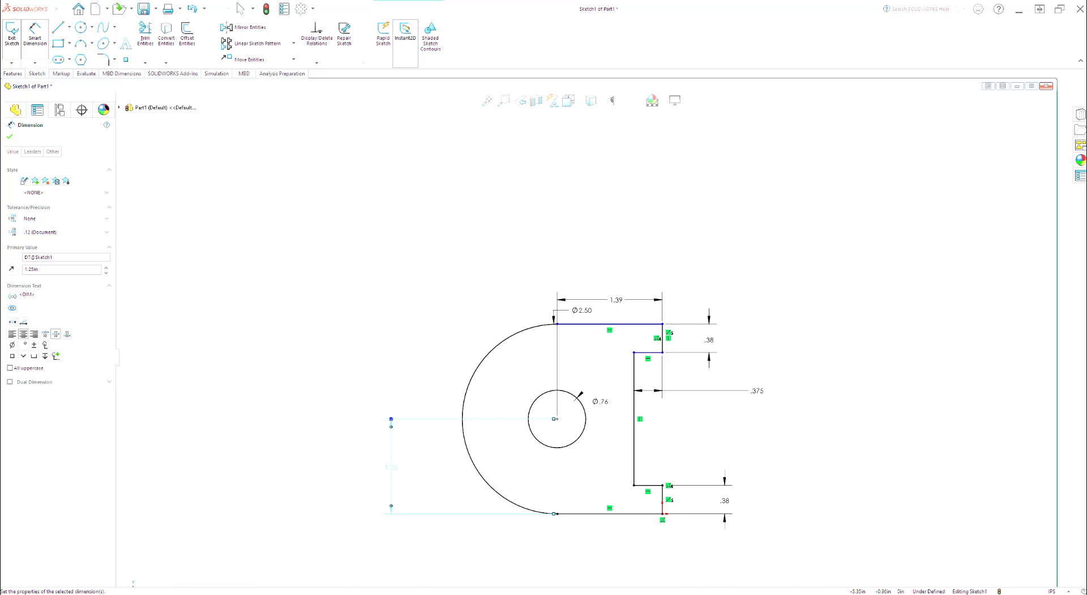
{"action": "left_click", "coordinate": [351, 593]}
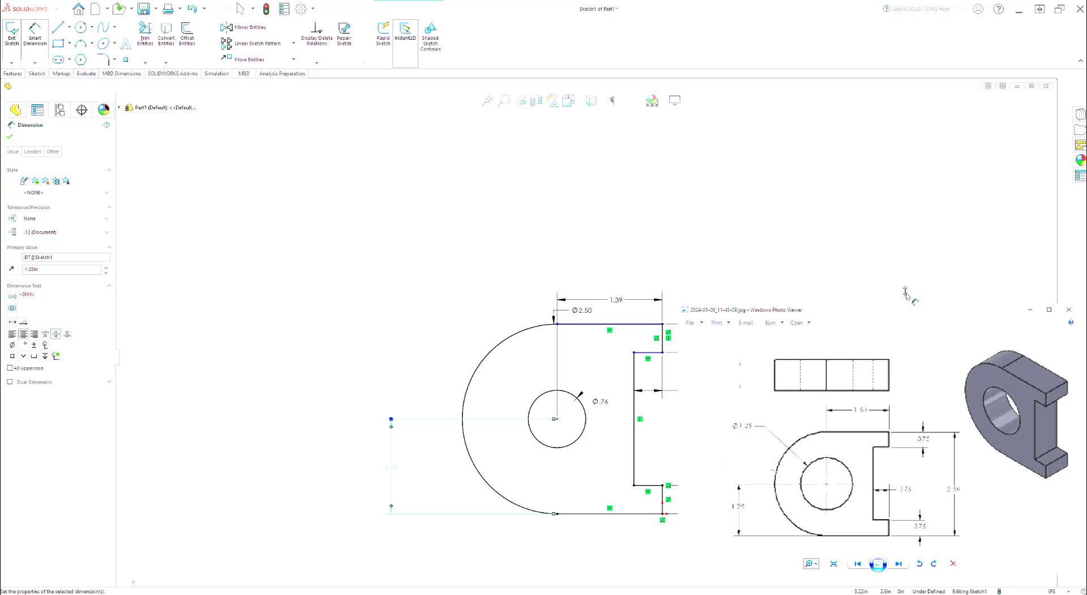
{"action": "left_click_drag", "start_coordinate": [877, 317], "coordinate": [917, 281]}
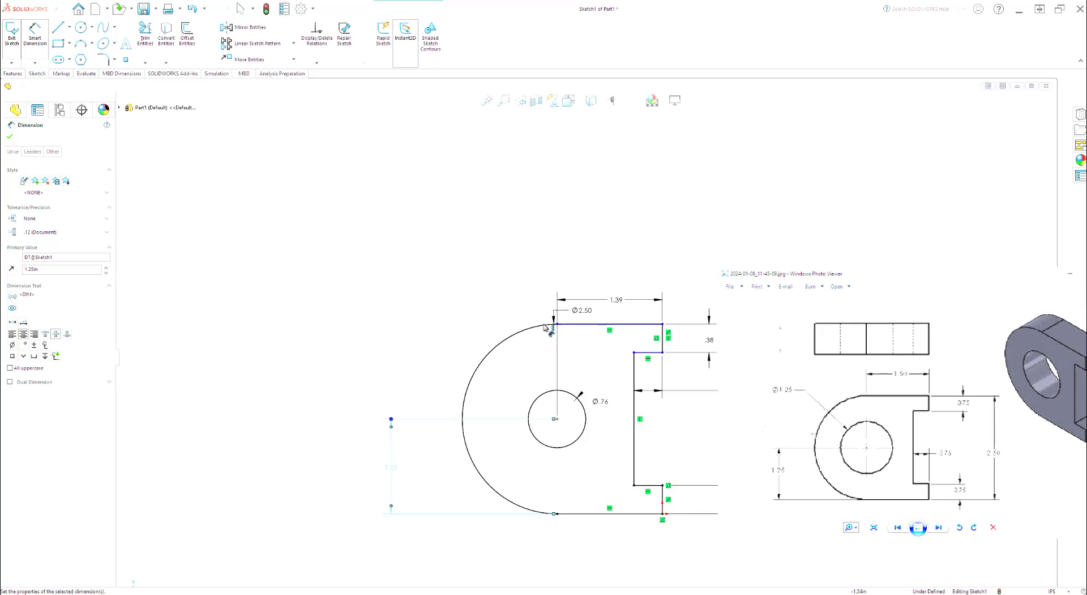
{"action": "scroll", "coordinate": [569, 368], "scroll_direction": "up", "scroll_amount": 2}
{"action": "scroll", "coordinate": [572, 371], "scroll_direction": "up", "scroll_amount": 4}
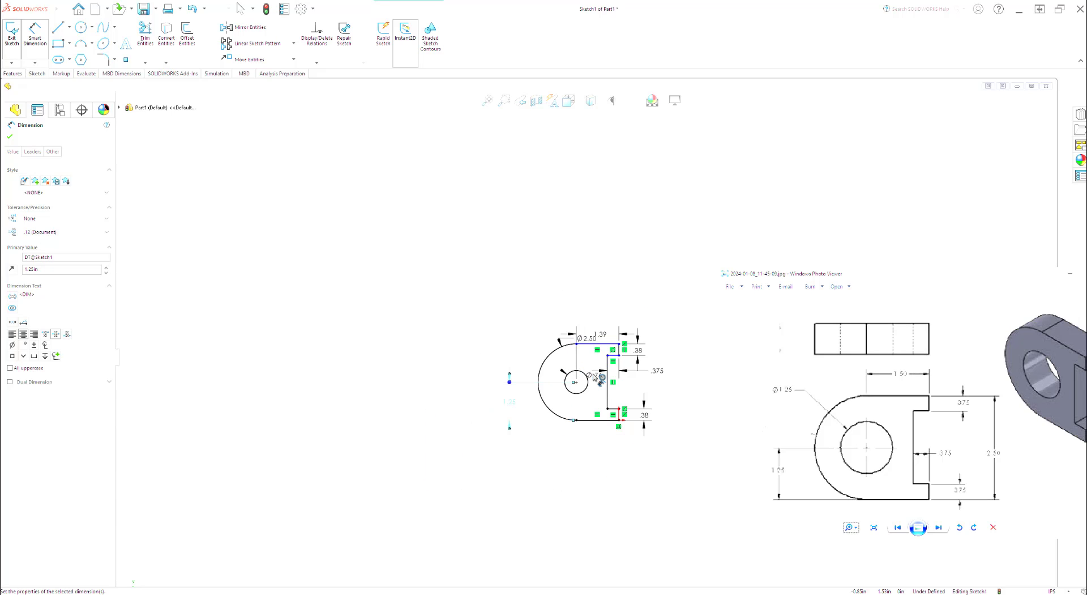
{"action": "scroll", "coordinate": [671, 388], "scroll_direction": "down", "scroll_amount": 2}
{"action": "scroll", "coordinate": [671, 386], "scroll_direction": "down", "scroll_amount": 3}
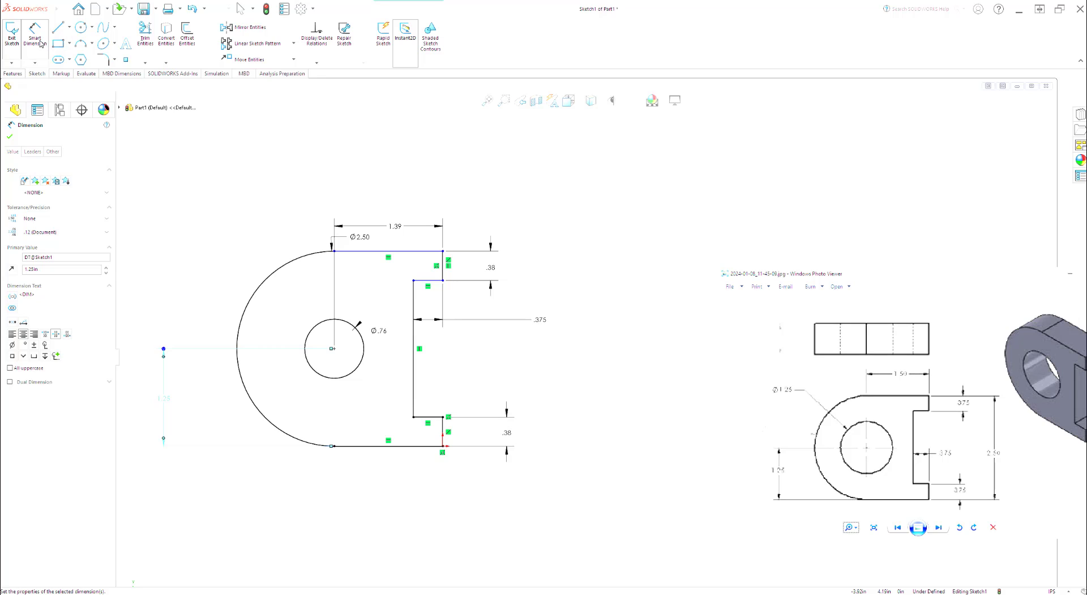
Step: Dimension the overall height between the outline's upper and lower horizontal edges as 2.50 in
{"action": "left_click", "coordinate": [424, 252]}
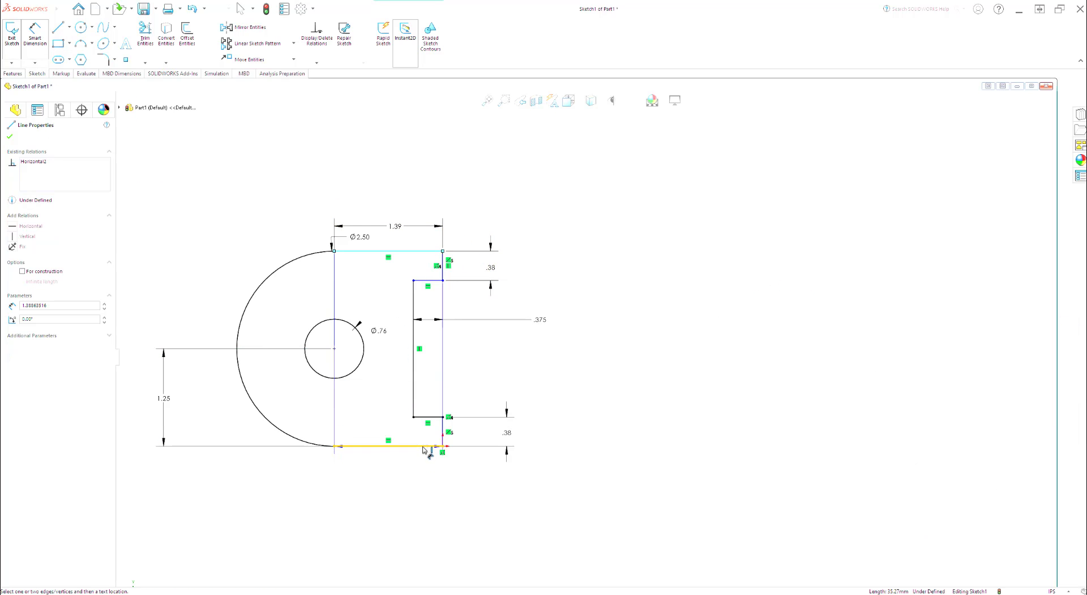
{"action": "left_click", "coordinate": [424, 446]}
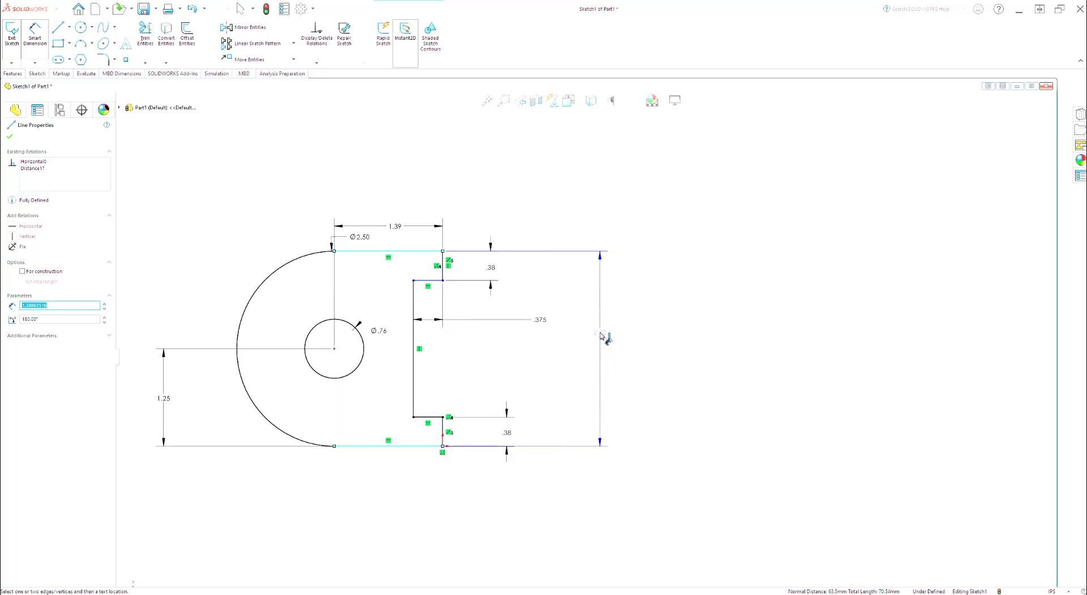
{"action": "left_click", "coordinate": [573, 351]}
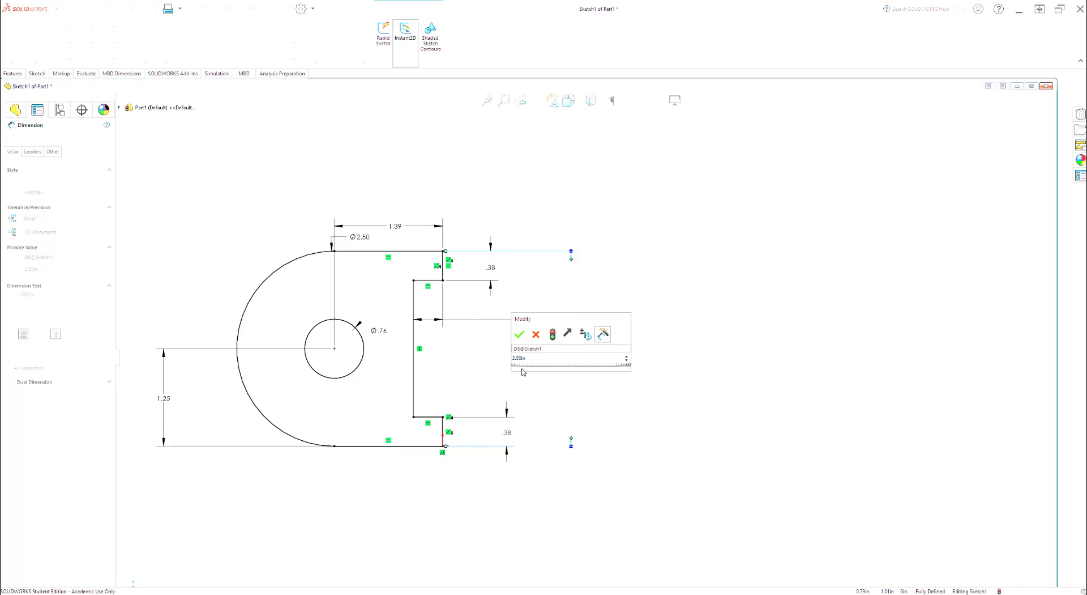
{"action": "left_click", "coordinate": [520, 337]}
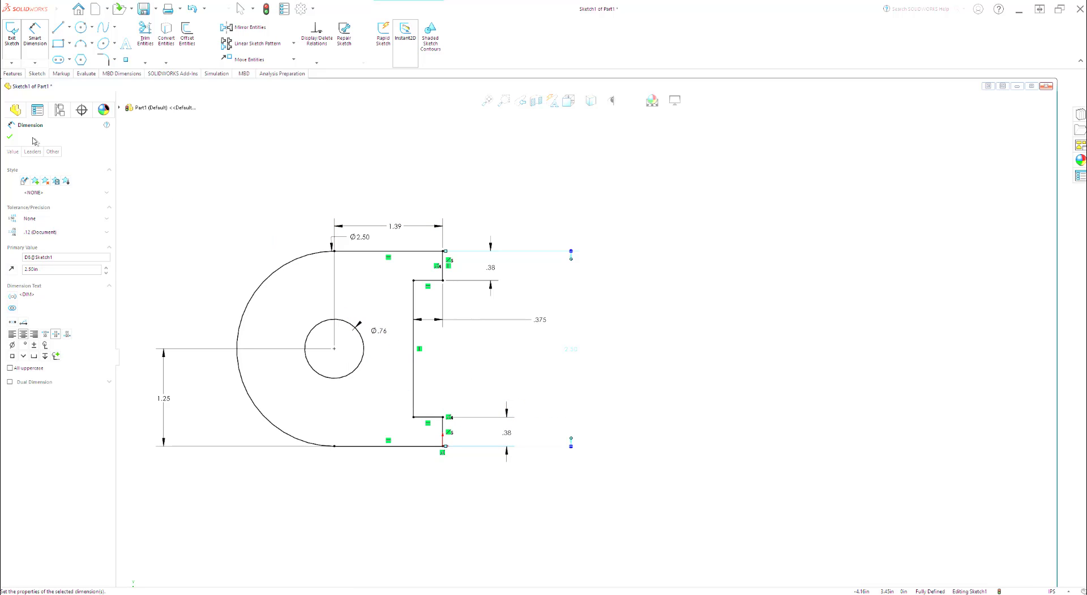
{"action": "left_click", "coordinate": [11, 138]}
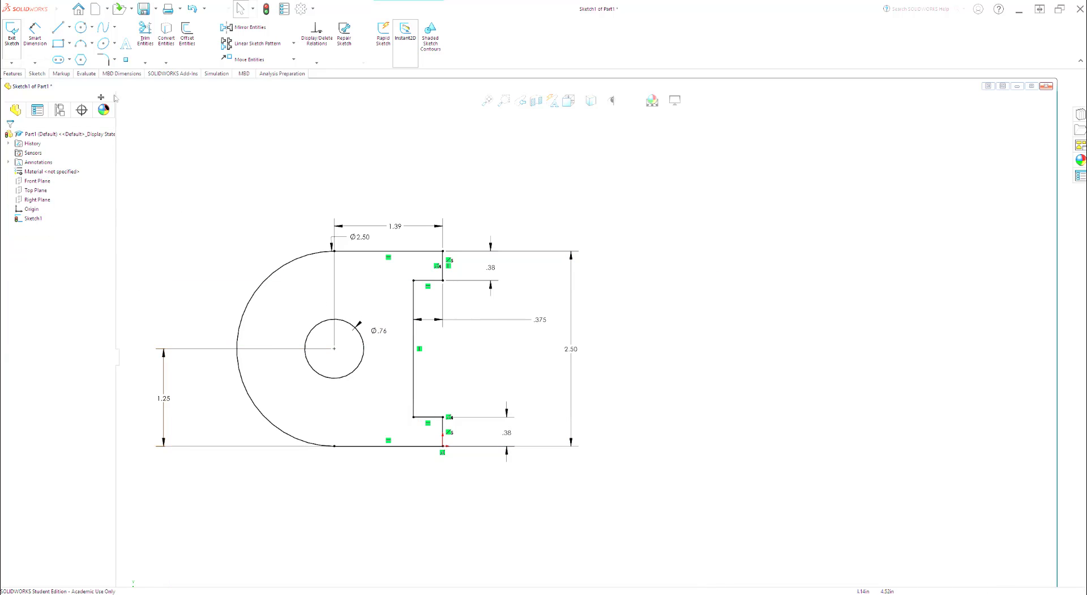
Step: Rearrange the dimensions, placing both diameters left of the outline and the notch depth and lip heights close to the right edge
{"action": "left_click", "coordinate": [363, 240]}
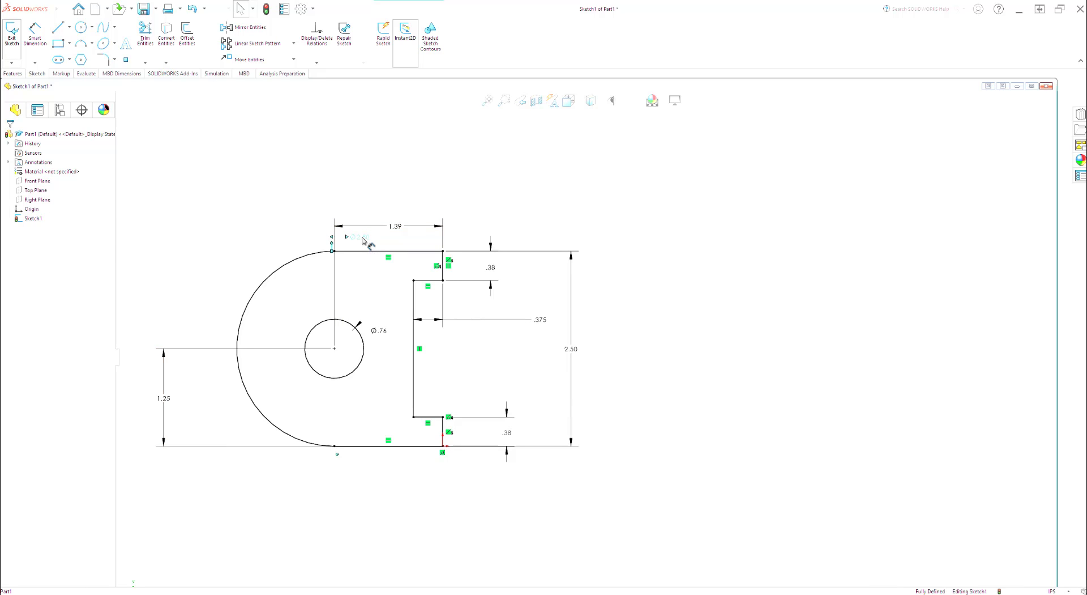
{"action": "mouse_move", "coordinate": [363, 240]}
{"action": "left_mouse_down"}
{"action": "mouse_move", "coordinate": [265, 258]}
{"action": "mouse_move", "coordinate": [213, 295]}
{"action": "mouse_move", "coordinate": [186, 293]}
{"action": "mouse_move", "coordinate": [195, 272]}
{"action": "left_mouse_up"}
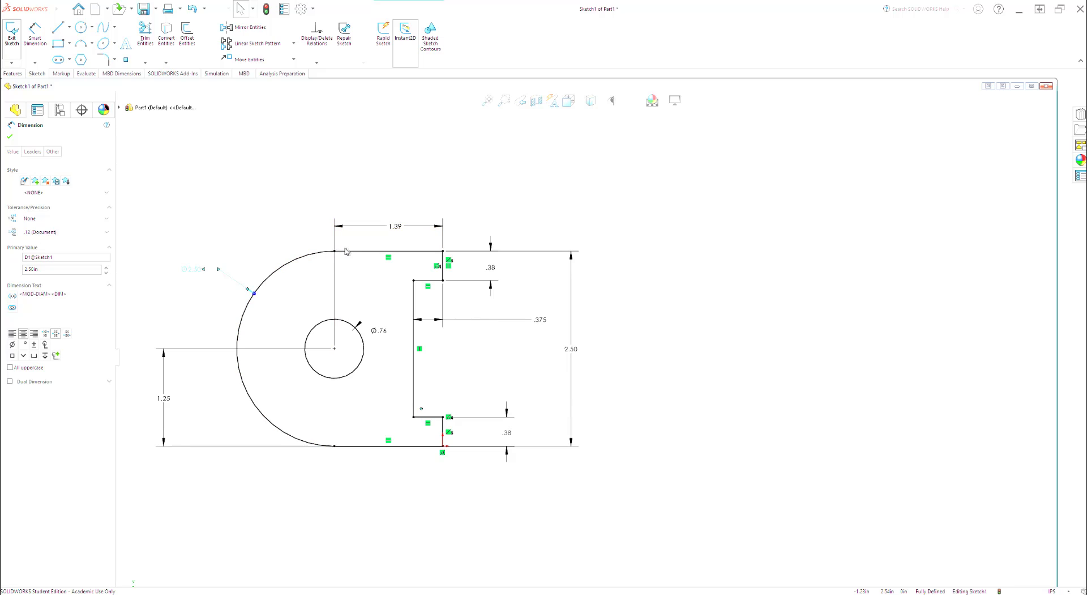
{"action": "mouse_move", "coordinate": [385, 336]}
{"action": "left_mouse_down"}
{"action": "mouse_move", "coordinate": [260, 342]}
{"action": "mouse_move", "coordinate": [214, 362]}
{"action": "mouse_move", "coordinate": [224, 422]}
{"action": "left_mouse_up"}
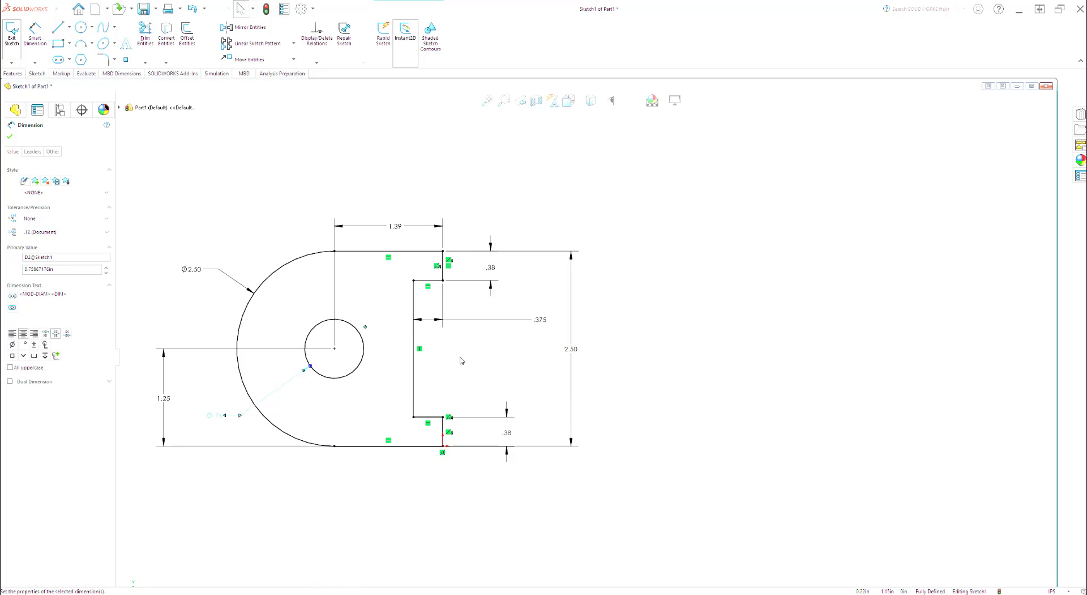
{"action": "left_click_drag", "start_coordinate": [542, 322], "coordinate": [464, 315]}
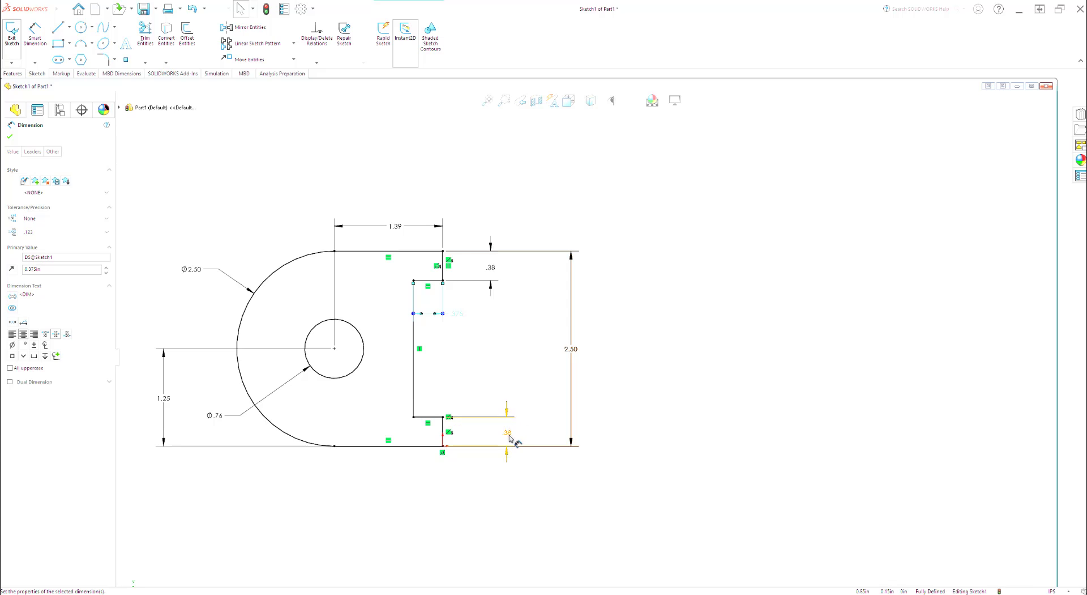
{"action": "left_click_drag", "start_coordinate": [509, 438], "coordinate": [471, 434]}
{"action": "mouse_move", "coordinate": [497, 280]}
{"action": "left_mouse_down"}
{"action": "mouse_move", "coordinate": [469, 277]}
{"action": "mouse_move", "coordinate": [479, 276]}
{"action": "left_mouse_up"}
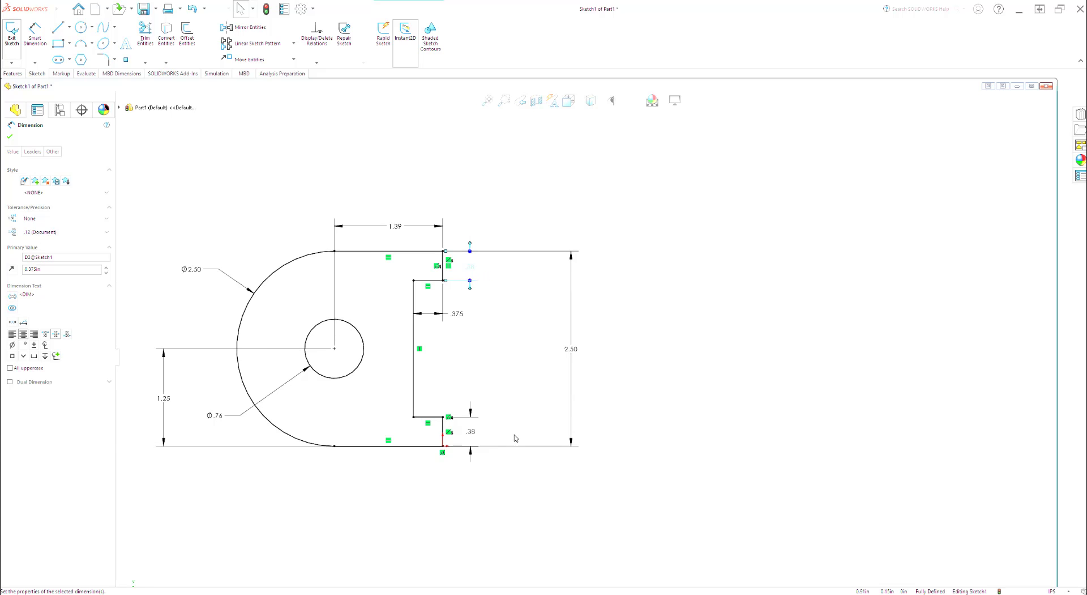
{"action": "double_click", "coordinate": [471, 270]}
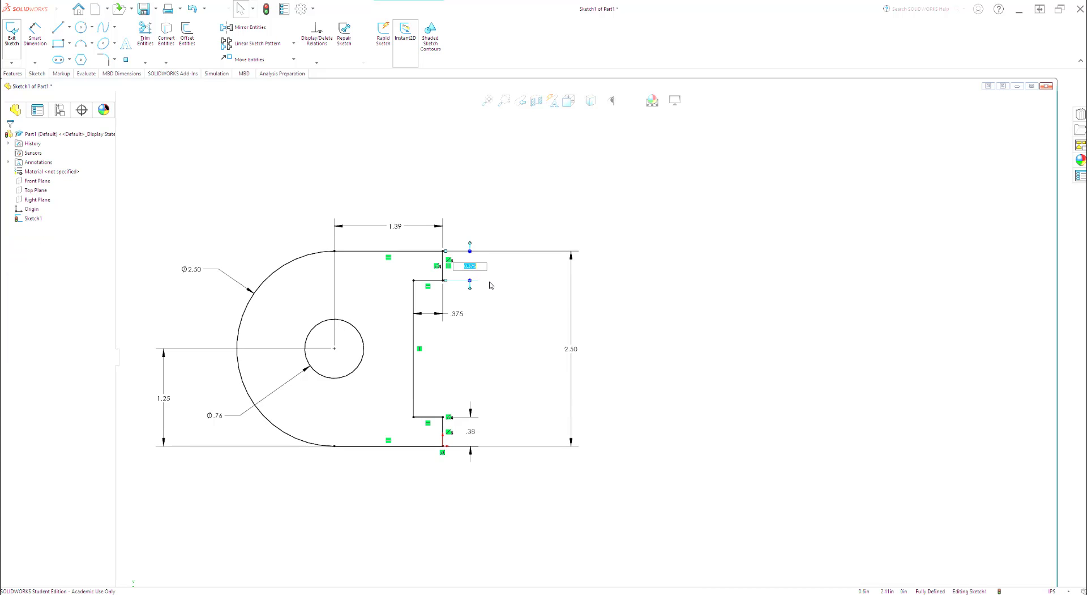
{"action": "left_click", "coordinate": [489, 281]}
{"action": "left_click", "coordinate": [472, 268]}
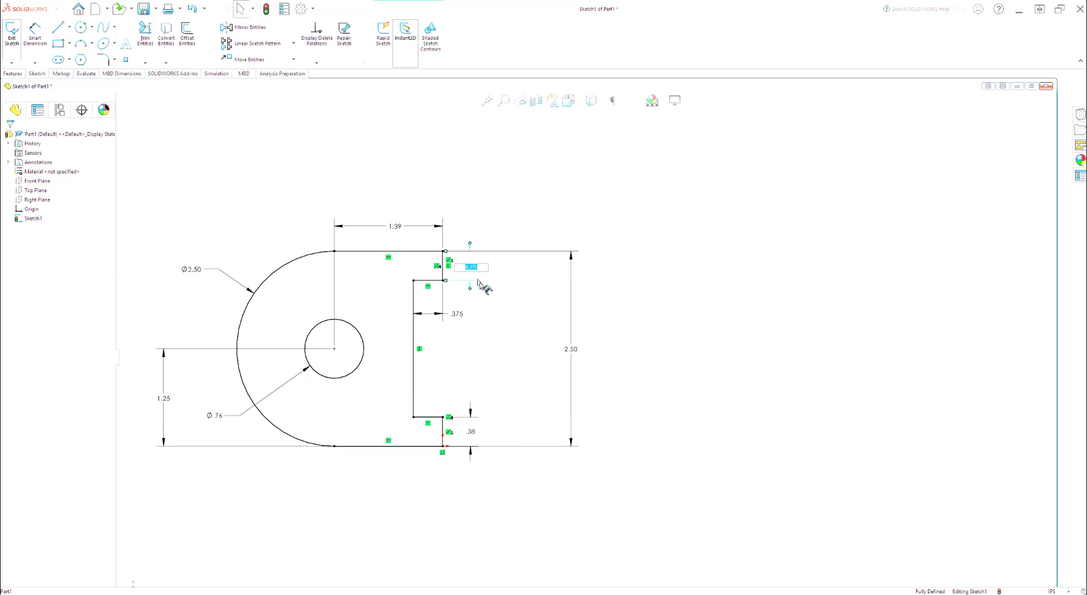
{"action": "left_click", "coordinate": [484, 287]}
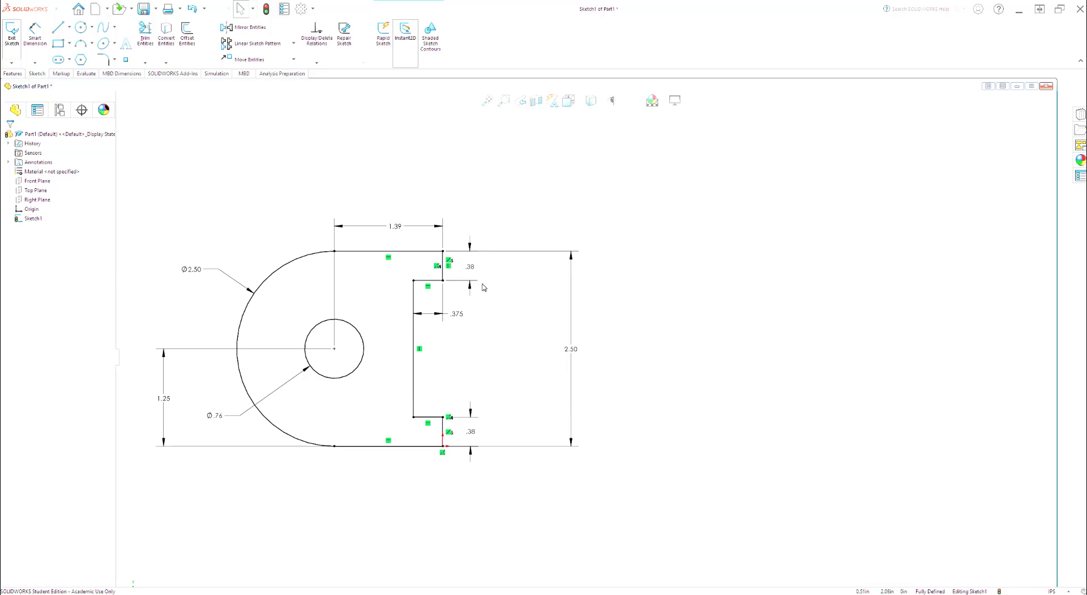
Step: Set the precision of the upper and lower lip height dimensions beside the notch to three decimals
{"action": "left_click", "coordinate": [470, 243]}
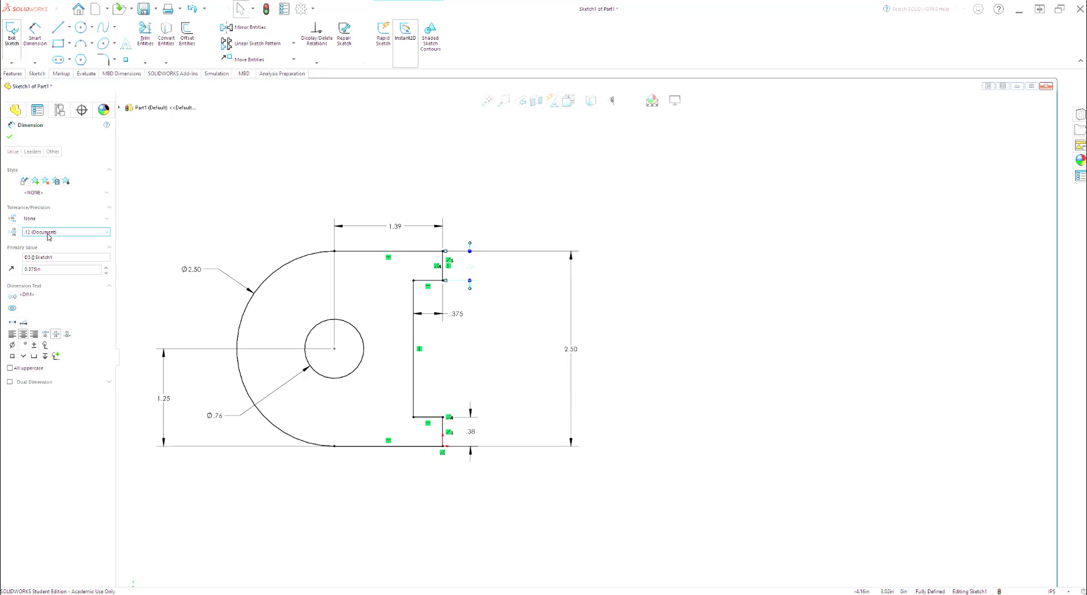
{"action": "left_click", "coordinate": [60, 233]}
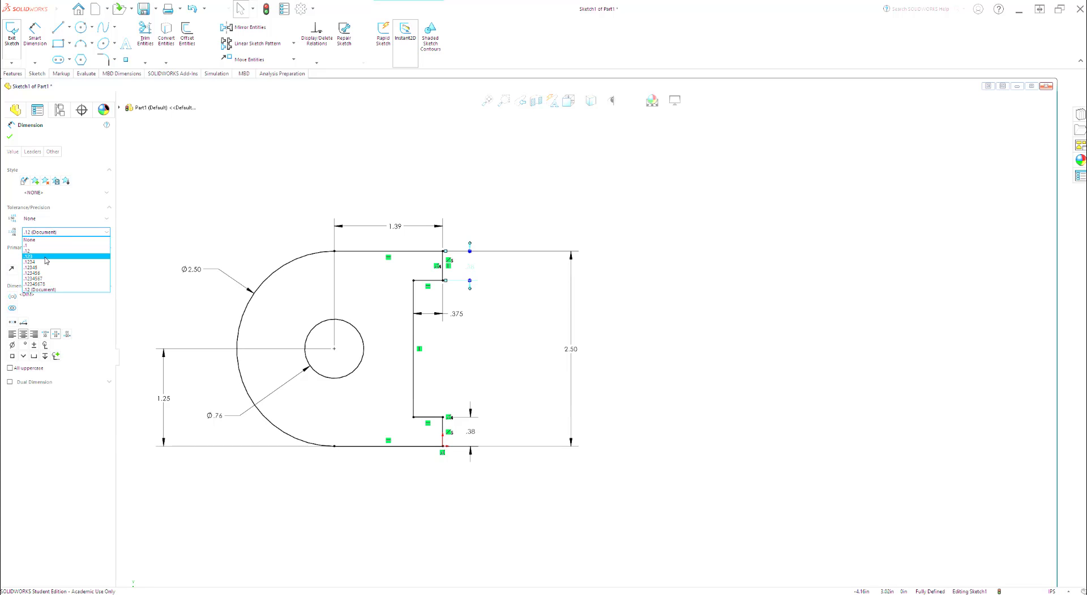
{"action": "left_click", "coordinate": [46, 259]}
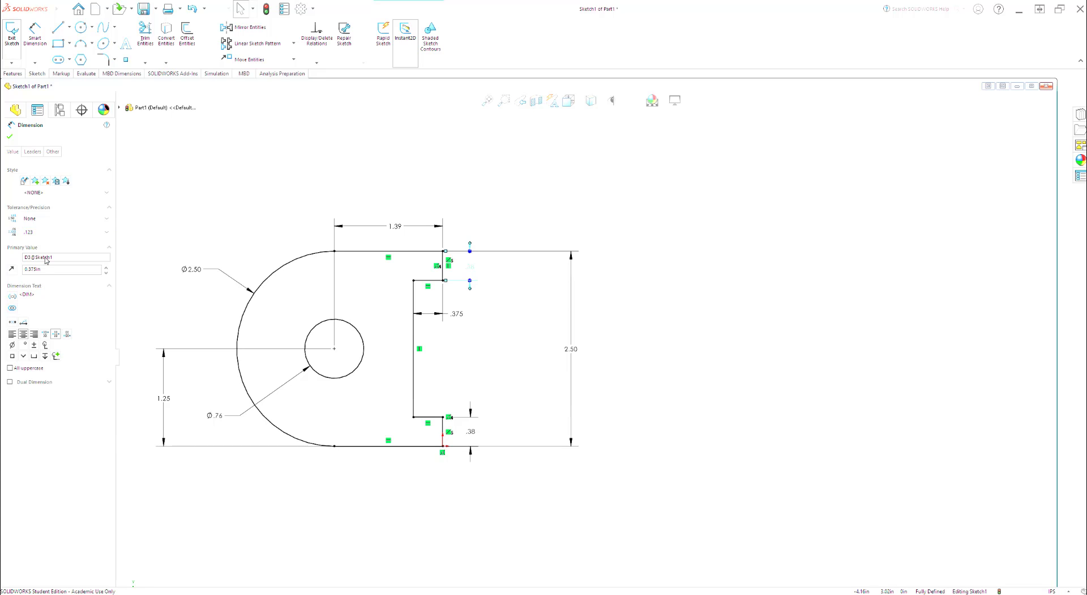
{"action": "left_click", "coordinate": [470, 418]}
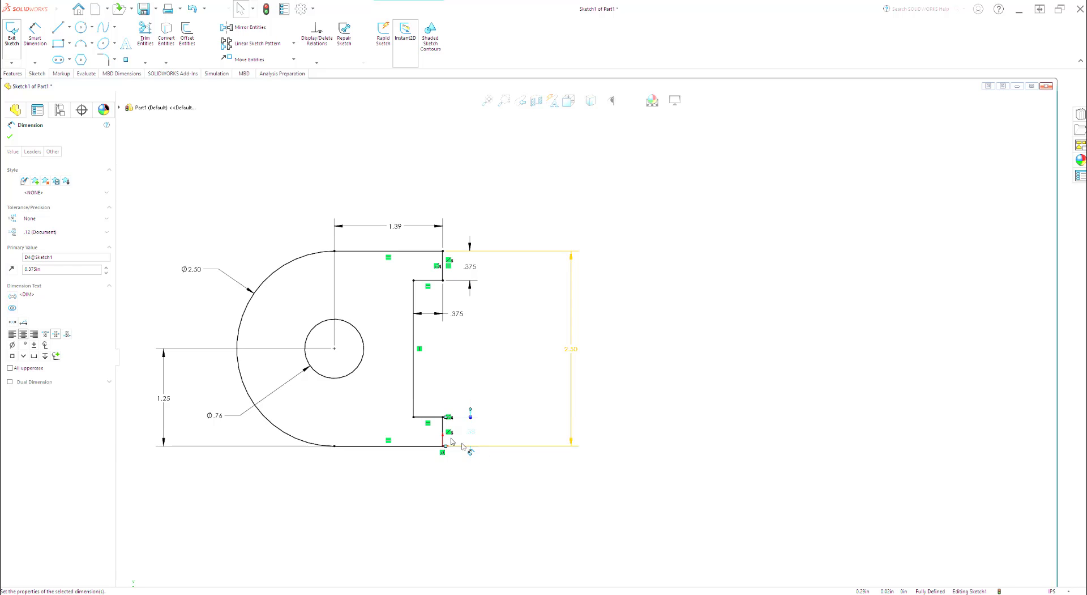
{"action": "left_click", "coordinate": [52, 233]}
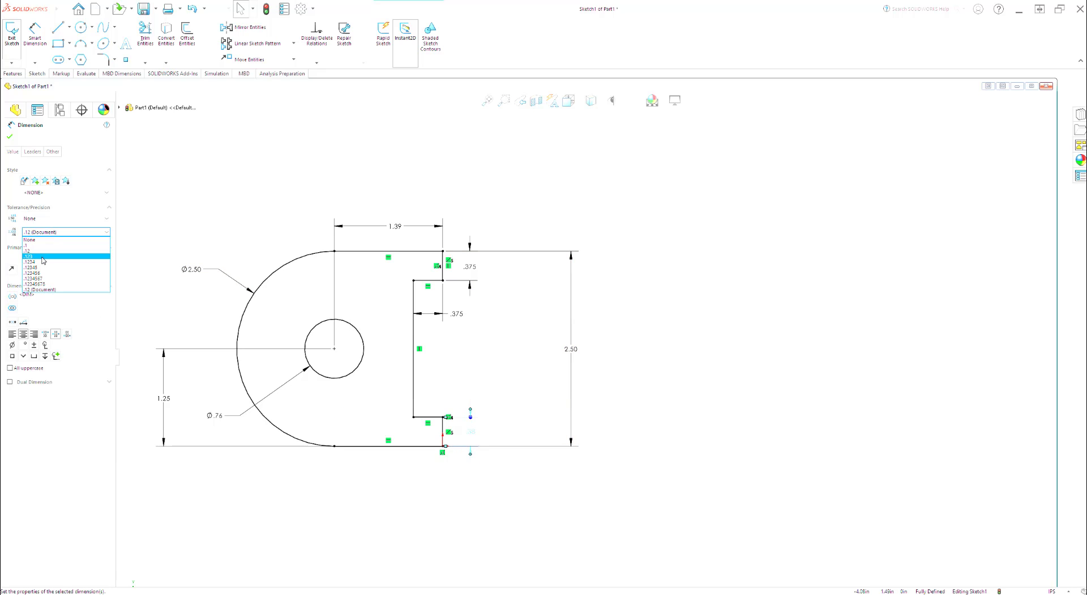
{"action": "left_click", "coordinate": [31, 243]}
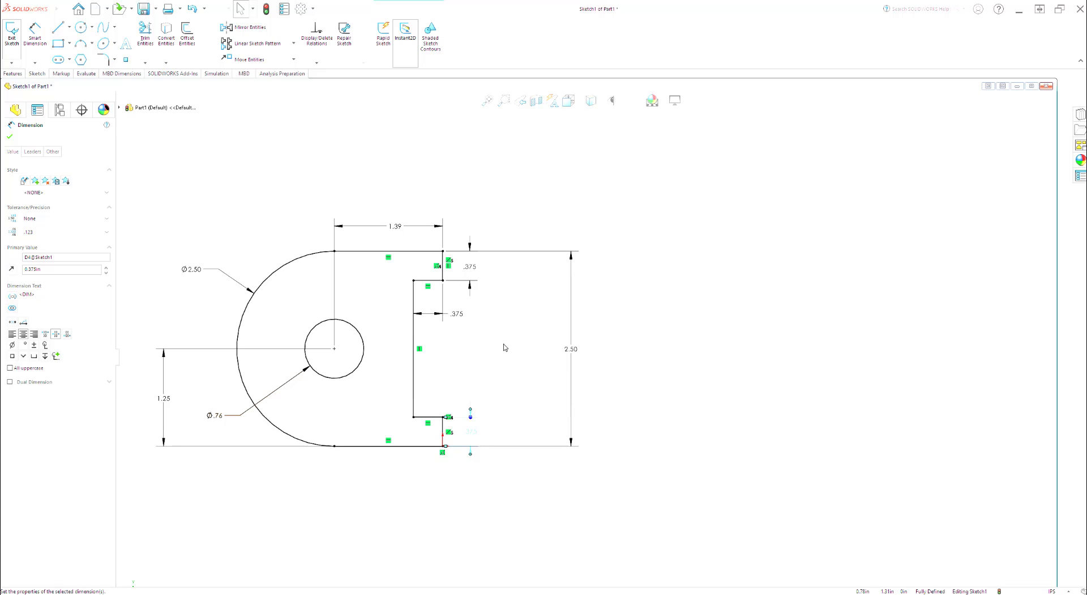
{"action": "left_click", "coordinate": [515, 363]}
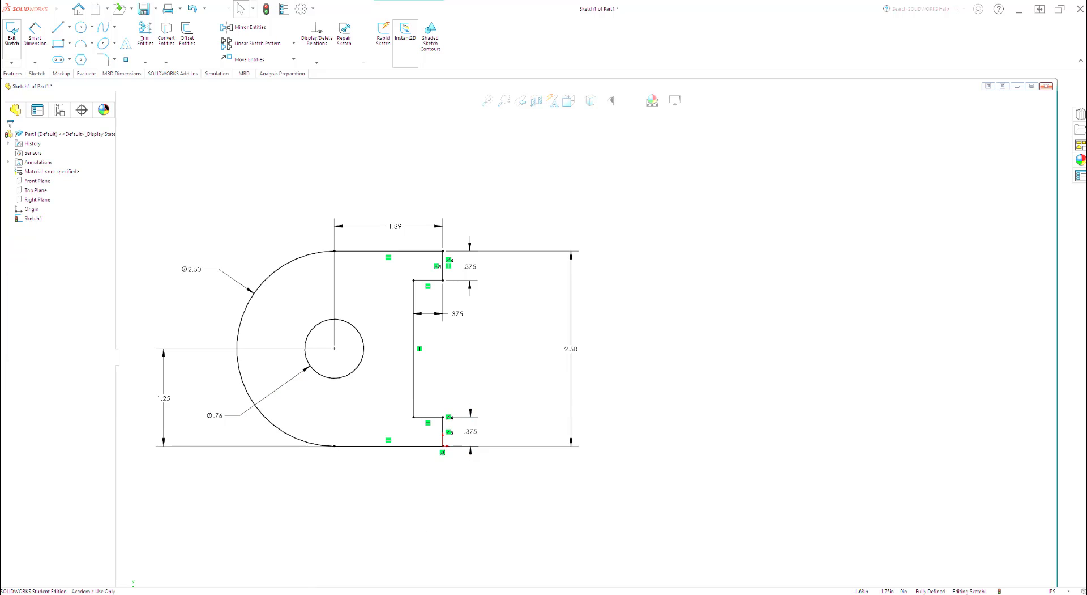
Step: Check the hole's size in the reference drawing and set the hole's diameter to 1.25 in
{"action": "left_click", "coordinate": [310, 593]}
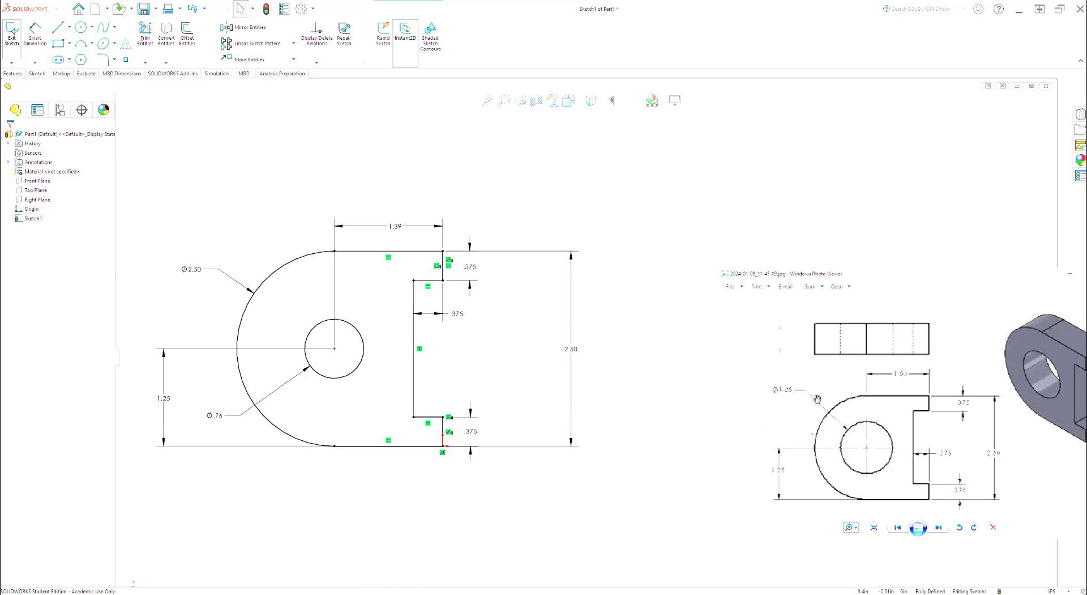
{"action": "left_click", "coordinate": [221, 422]}
{"action": "left_click", "coordinate": [217, 420]}
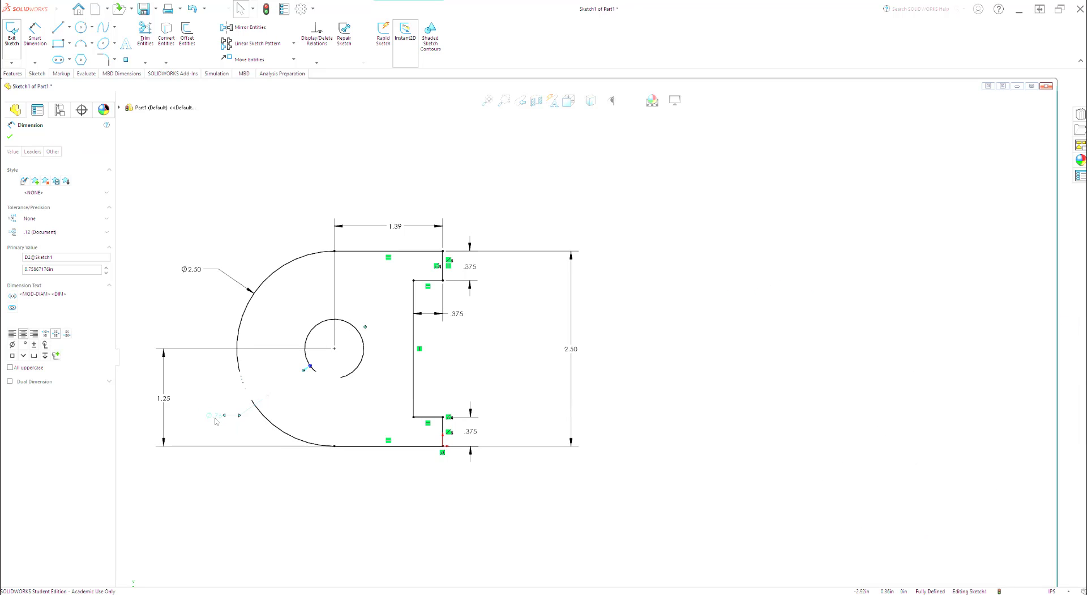
{"action": "double_click", "coordinate": [216, 419]}
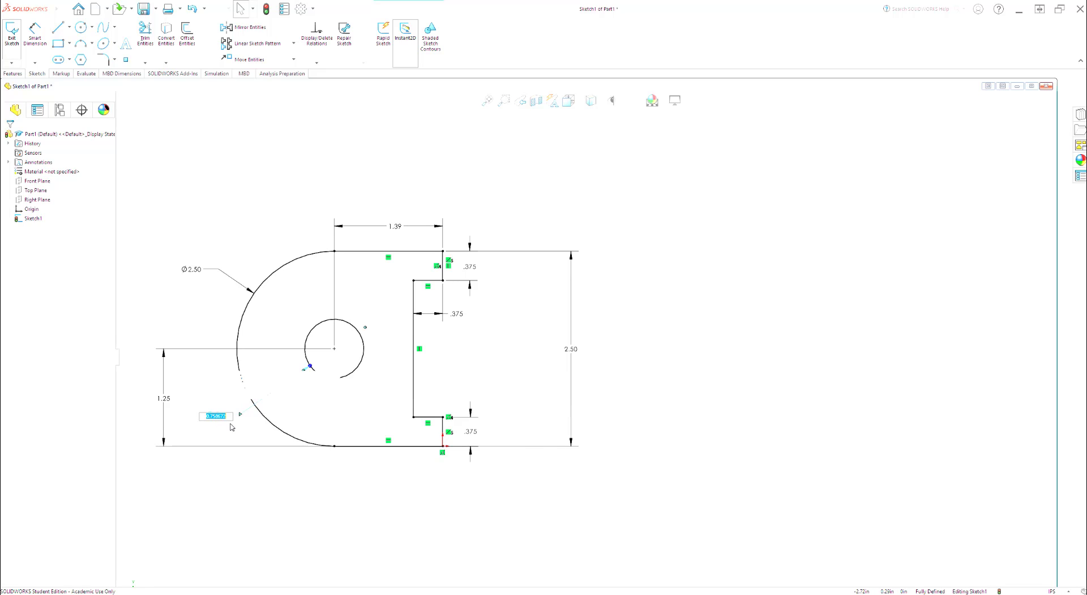
{"action": "type", "text": "1.25"}
{"action": "key", "text": "Return"}
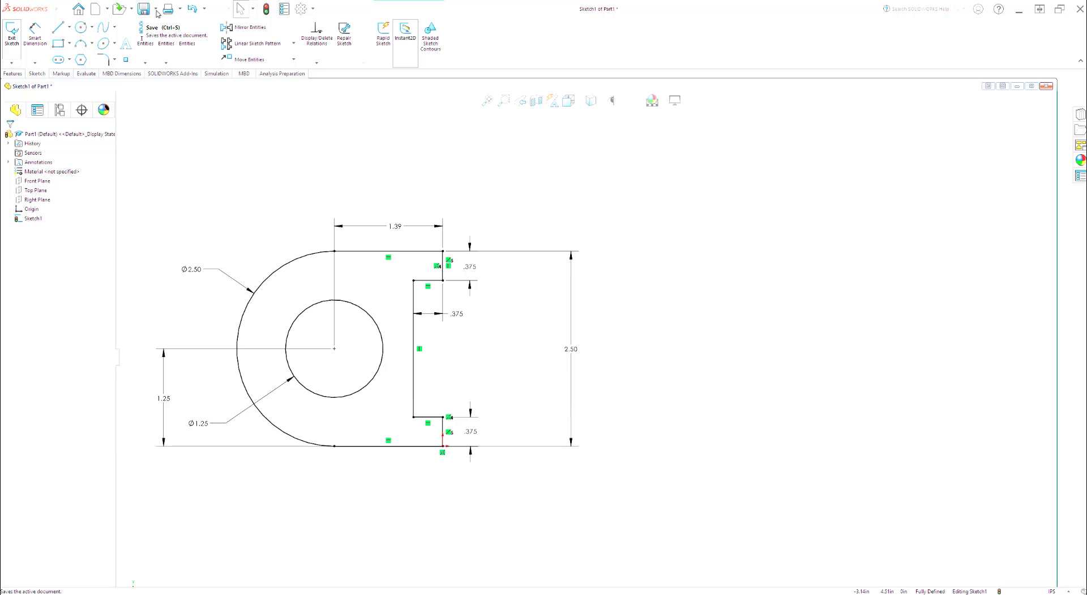
Step: Check the reference drawing and set the horizontal distance from the hole centre to the notched end to 1.50 in
{"action": "left_click", "coordinate": [156, 9]}
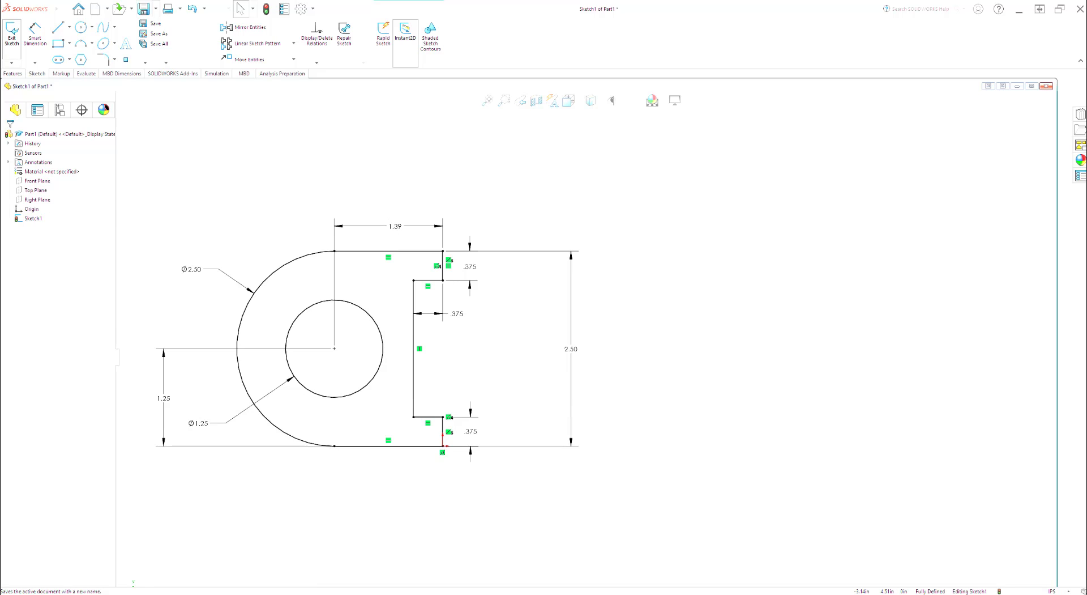
{"action": "key", "text": "alt+Tab"}
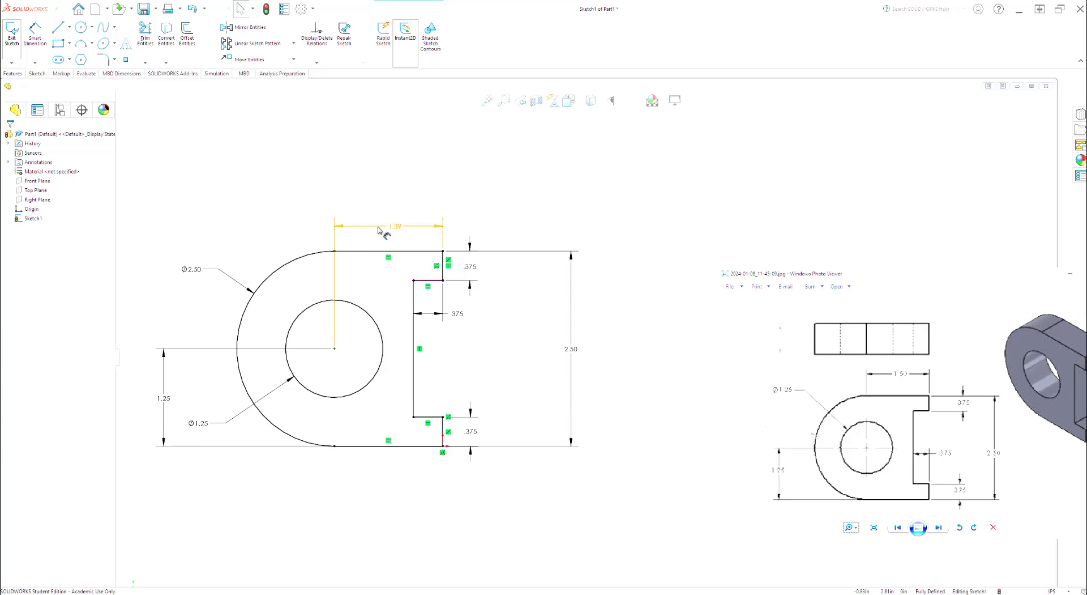
{"action": "double_click", "coordinate": [398, 229]}
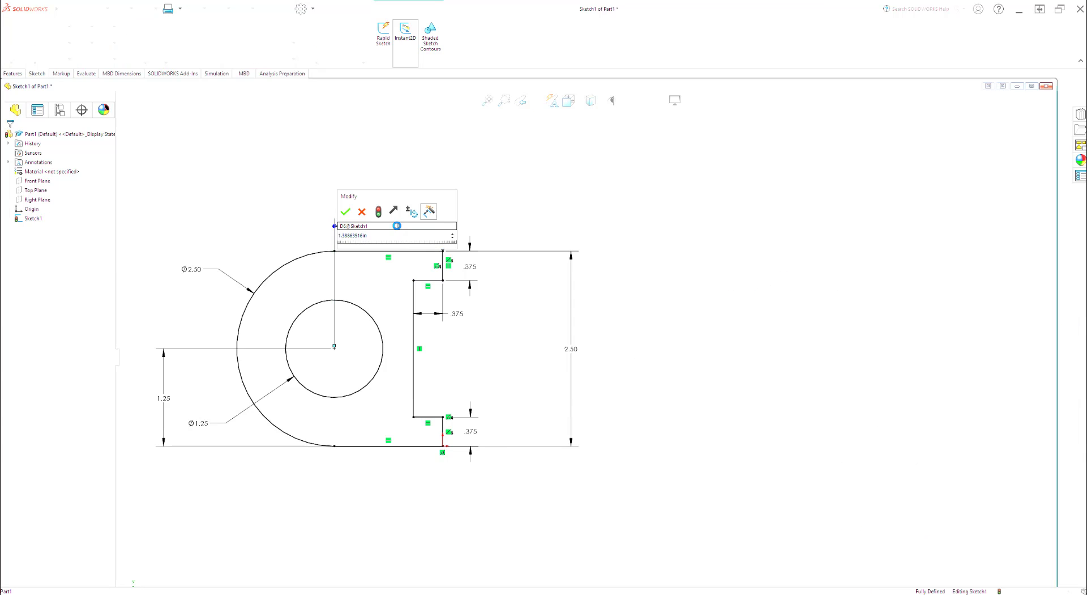
{"action": "type", "text": "1.50"}
{"action": "key", "text": "Return"}
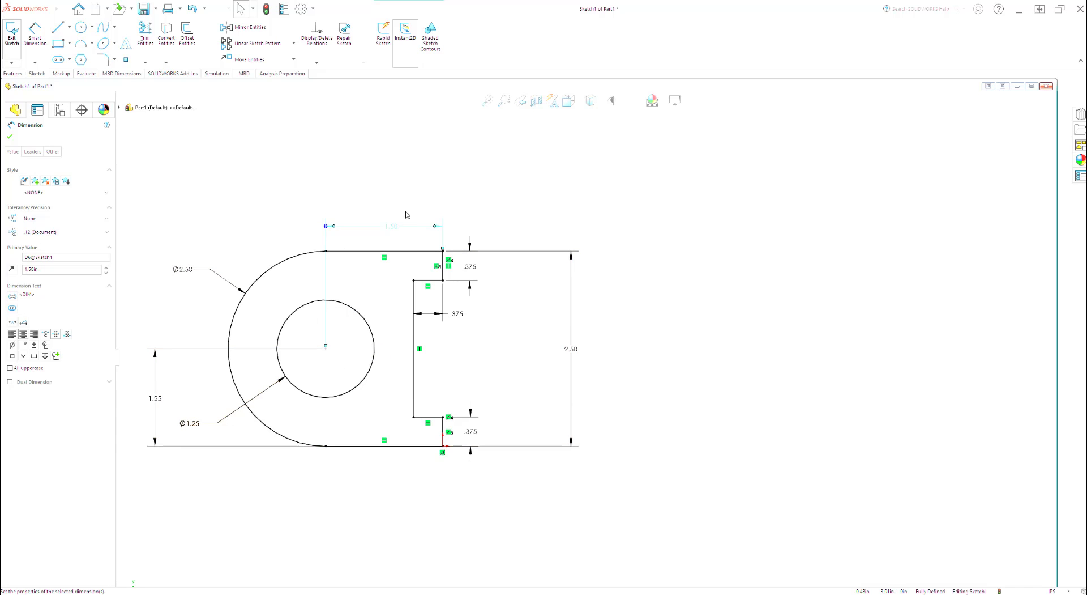
{"action": "left_click", "coordinate": [352, 592]}
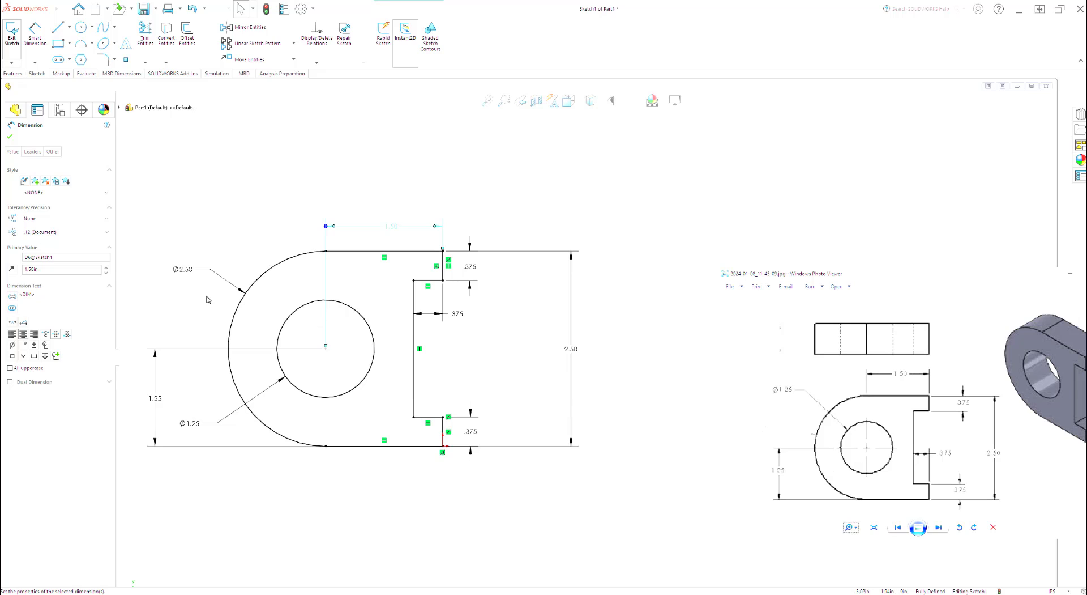
{"action": "left_click", "coordinate": [9, 135]}
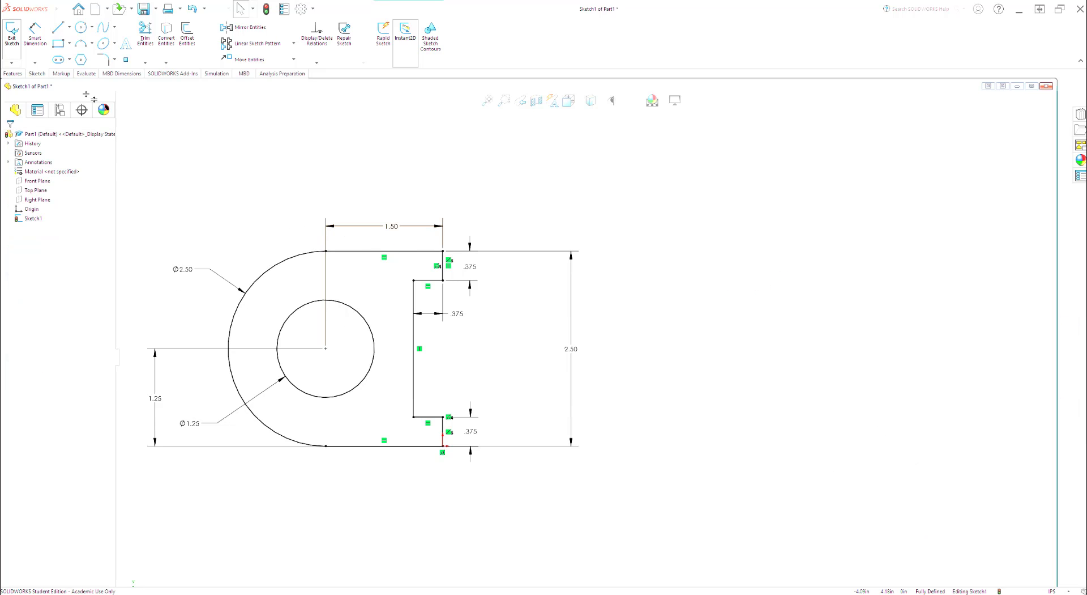
Step: Save the part as "model week 1" in the ASSY Class folder
{"action": "left_click", "coordinate": [144, 9]}
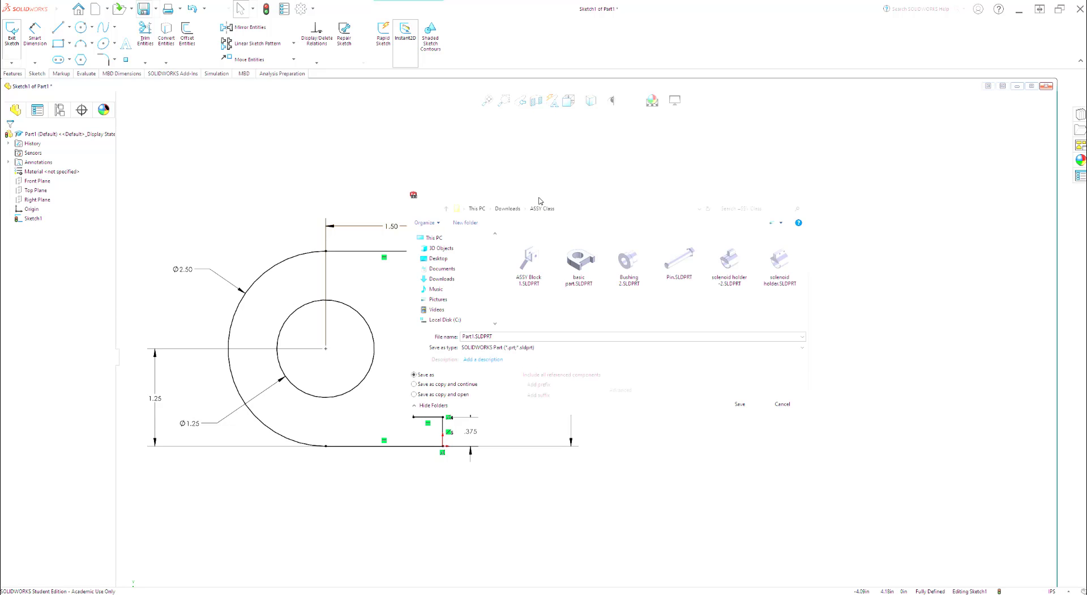
{"action": "left_click_drag", "start_coordinate": [540, 201], "coordinate": [367, 159]}
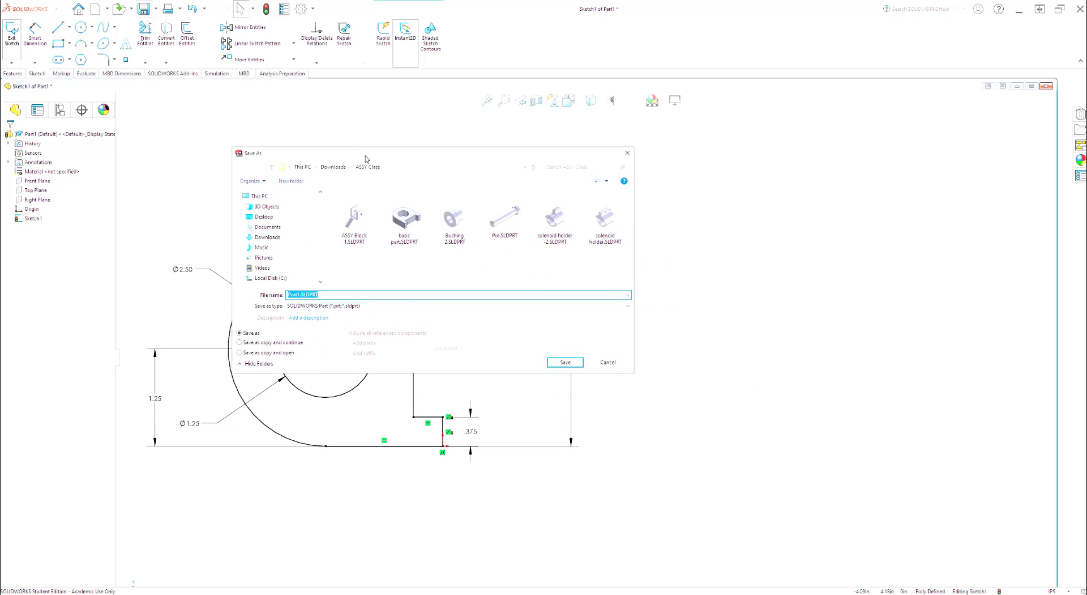
{"action": "left_click", "coordinate": [301, 295]}
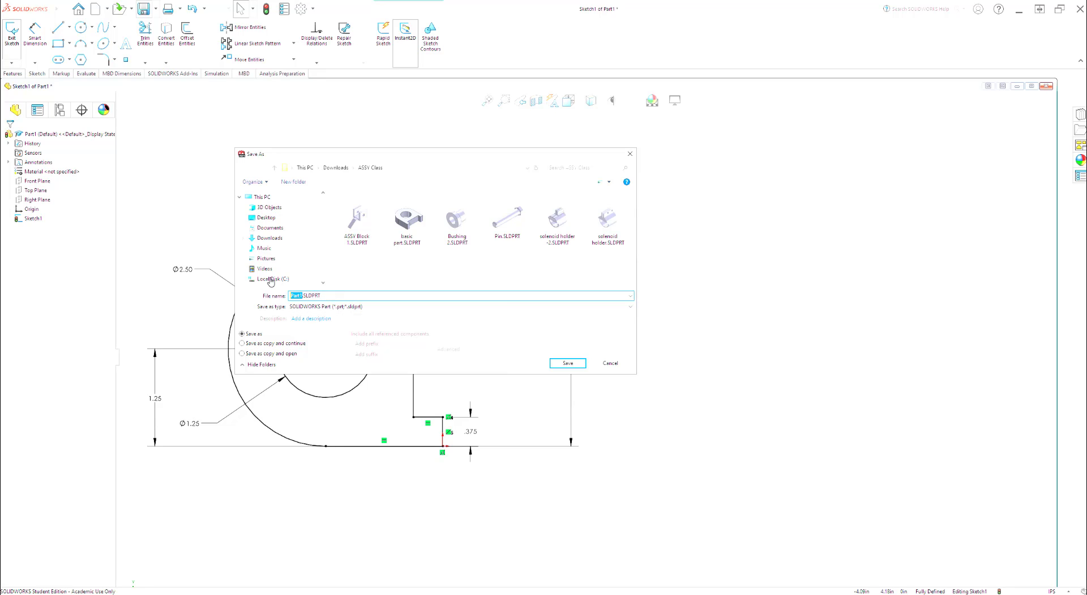
{"action": "type", "text": "dra"}
{"action": "type", "text": "1"}
{"action": "left_click", "coordinate": [569, 365]}
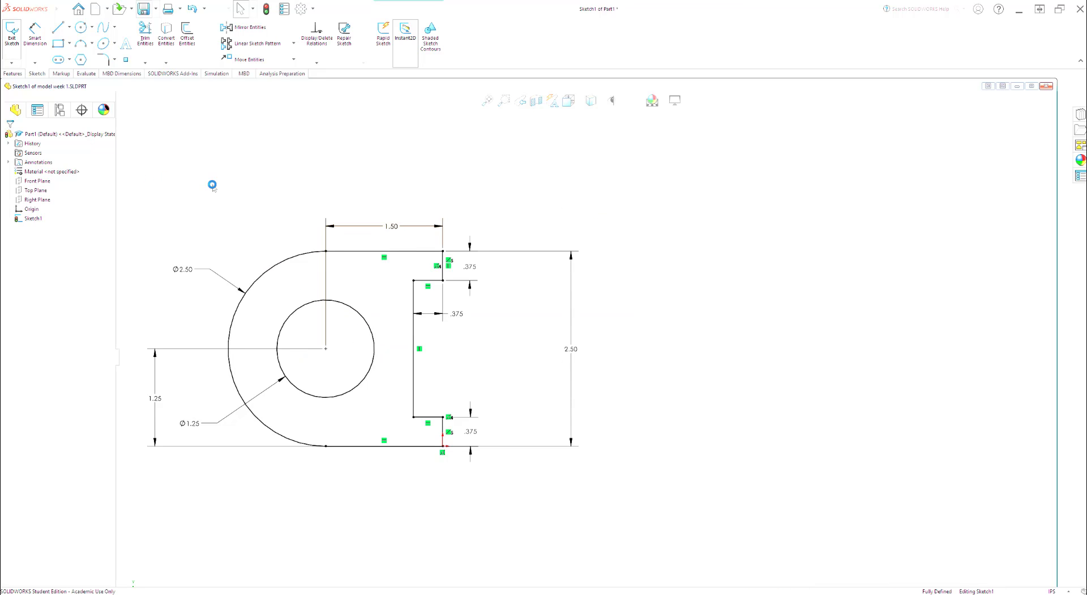
Step: Check the thickness in the reference drawing and extrude the bracket sketch as a blind boss 0.75 in deep
{"action": "left_click", "coordinate": [10, 75]}
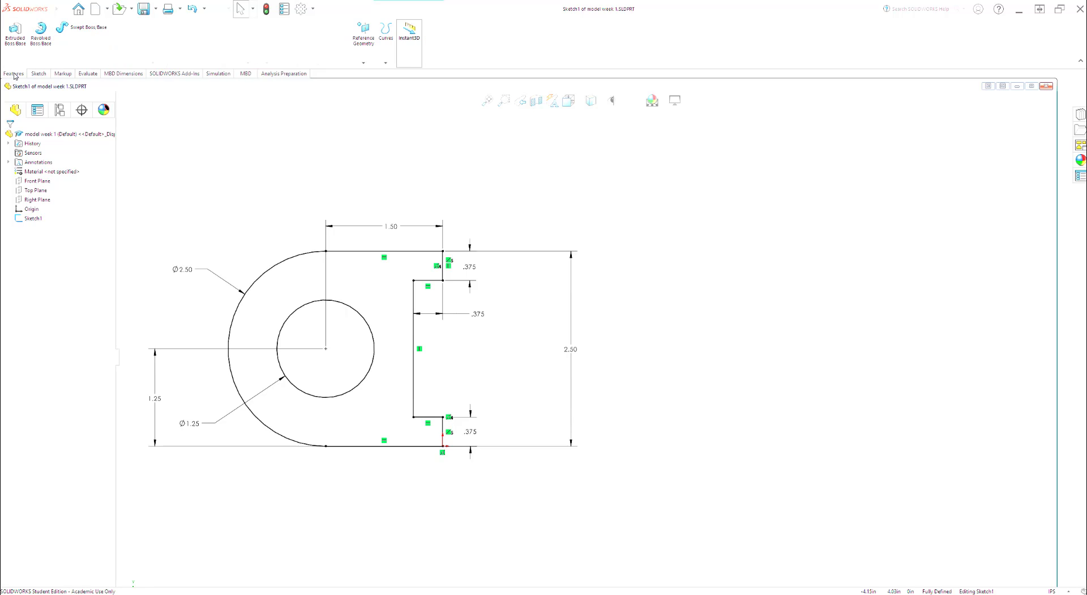
{"action": "left_click", "coordinate": [15, 41]}
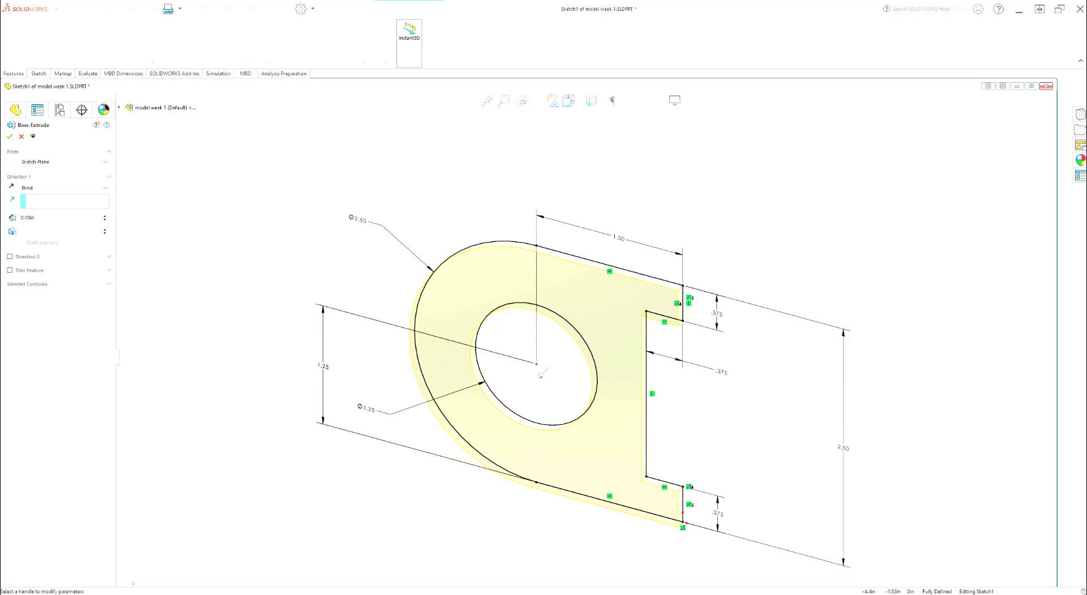
{"action": "key", "text": "alt+Tab"}
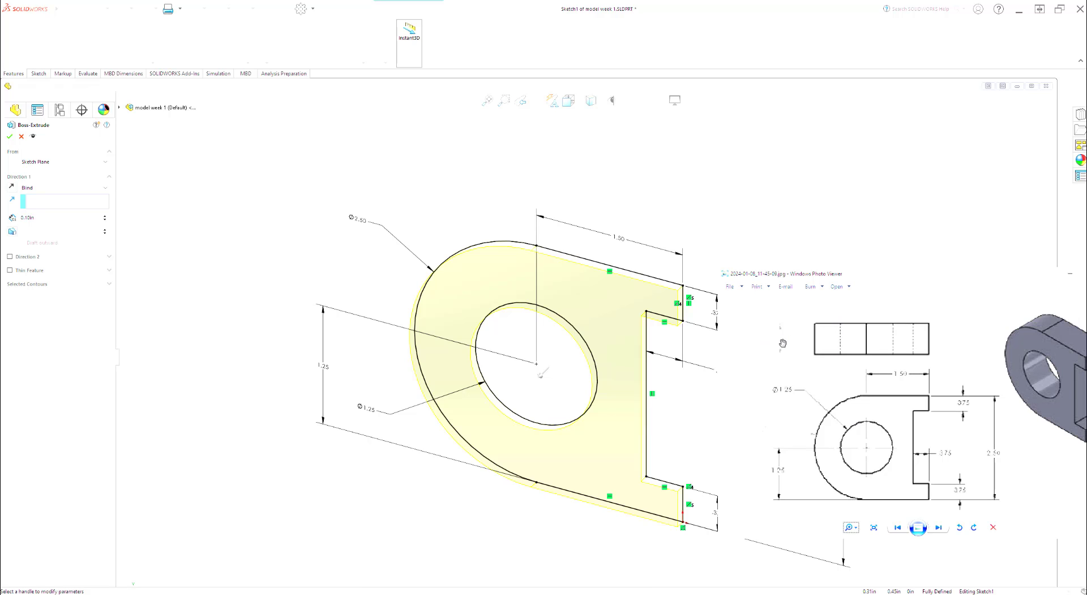
{"action": "left_click", "coordinate": [37, 219]}
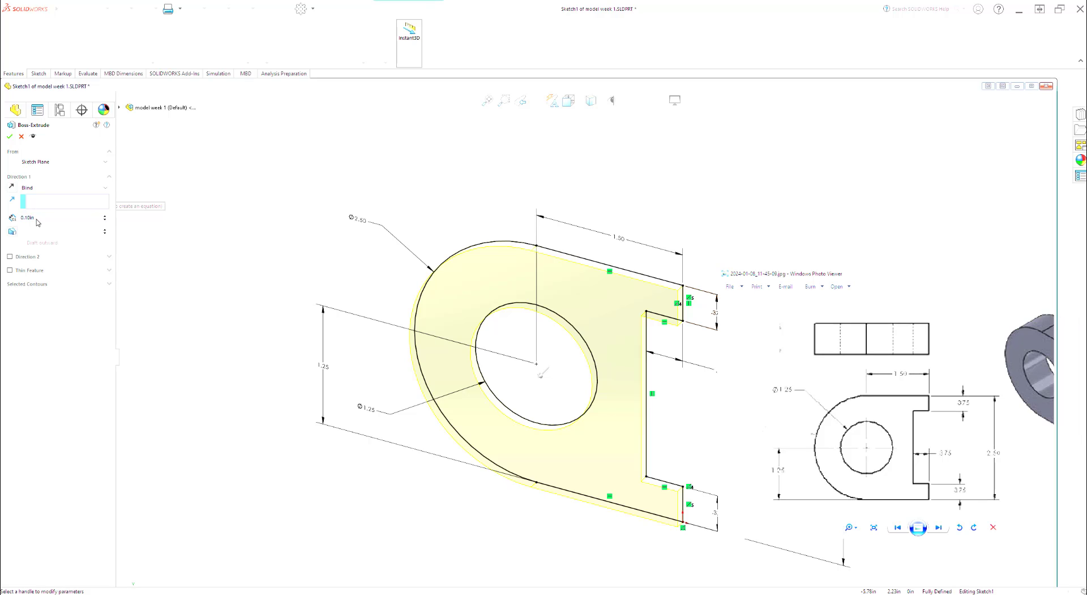
{"action": "double_click", "coordinate": [43, 220]}
{"action": "type", "text": ".75"}
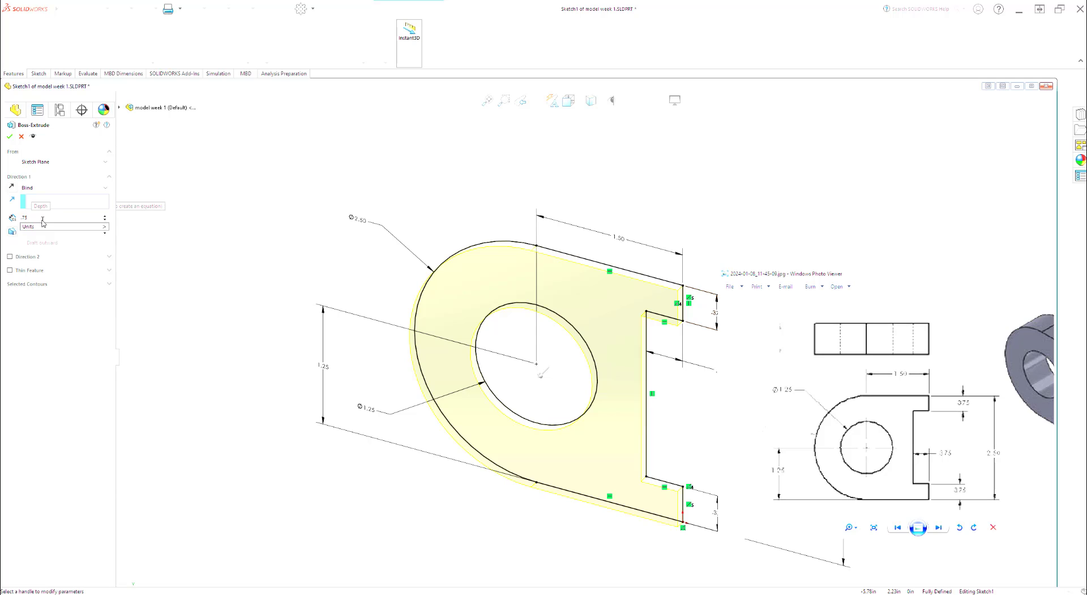
{"action": "key", "text": "Return"}
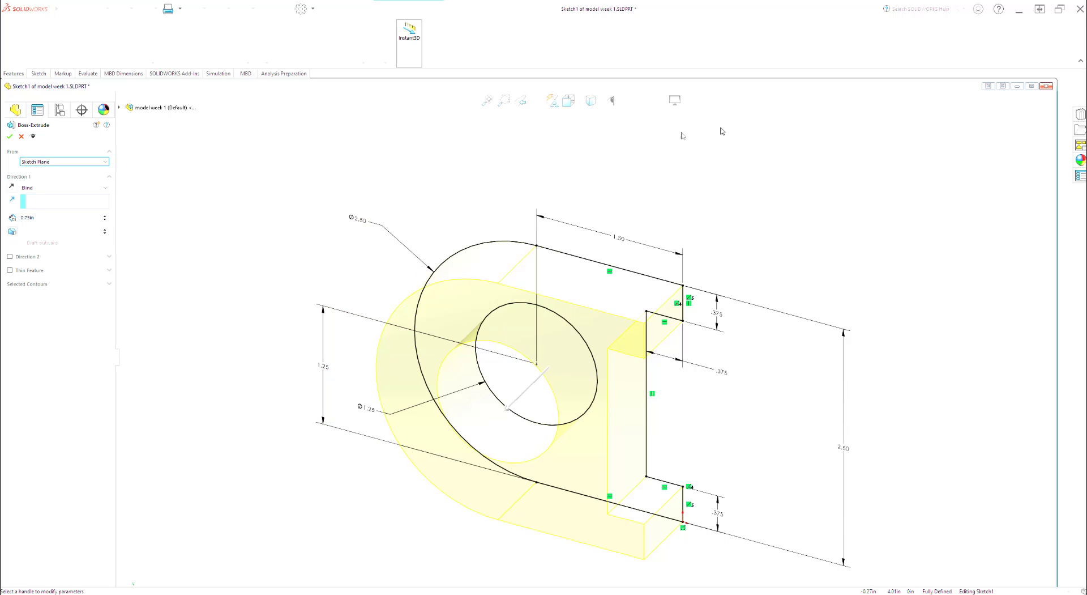
{"action": "mouse_move", "coordinate": [1015, 109]}
{"action": "left_click", "coordinate": [10, 137]}
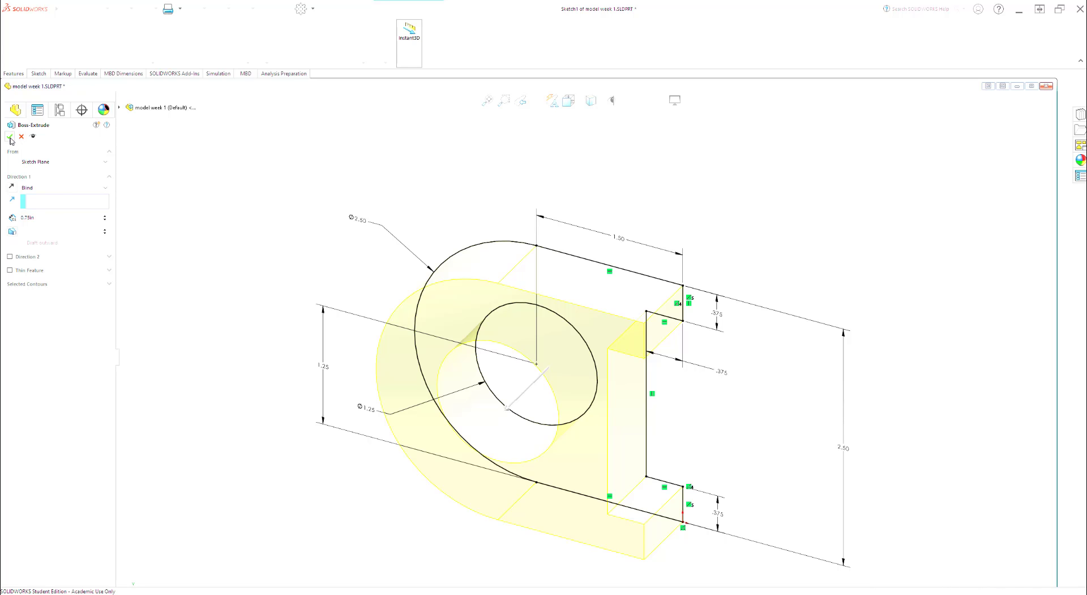
{"action": "middle_click_drag", "start_coordinate": [787, 303], "coordinate": [782, 270]}
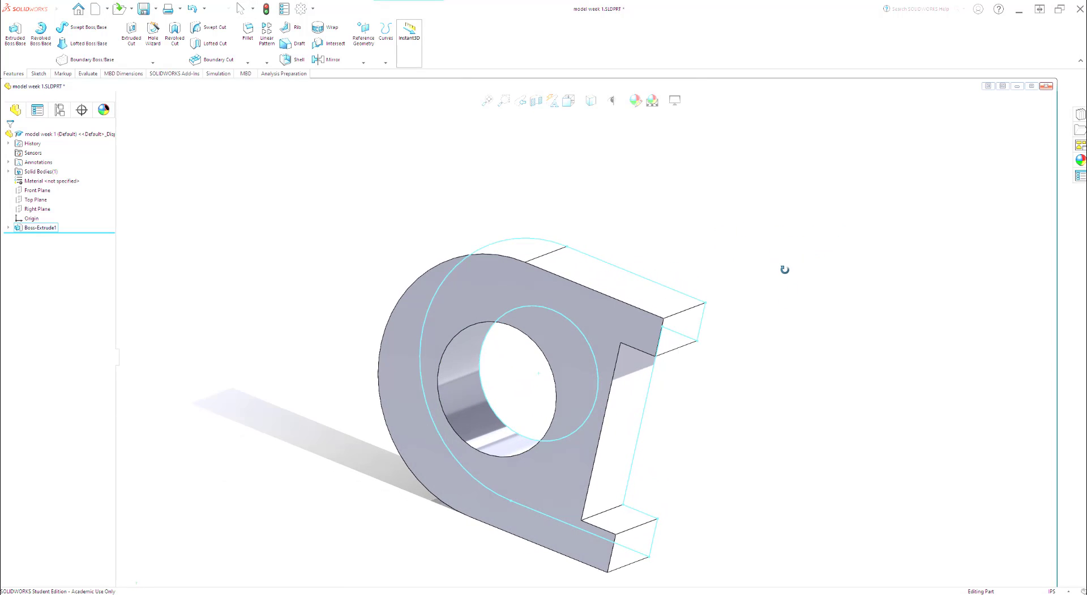
Step: Save a copy of the model in Adobe Portable Document Format as "model week 1.pdf" in the ASSY Class folder
{"action": "left_click", "coordinate": [156, 8]}
{"action": "left_click", "coordinate": [153, 35]}
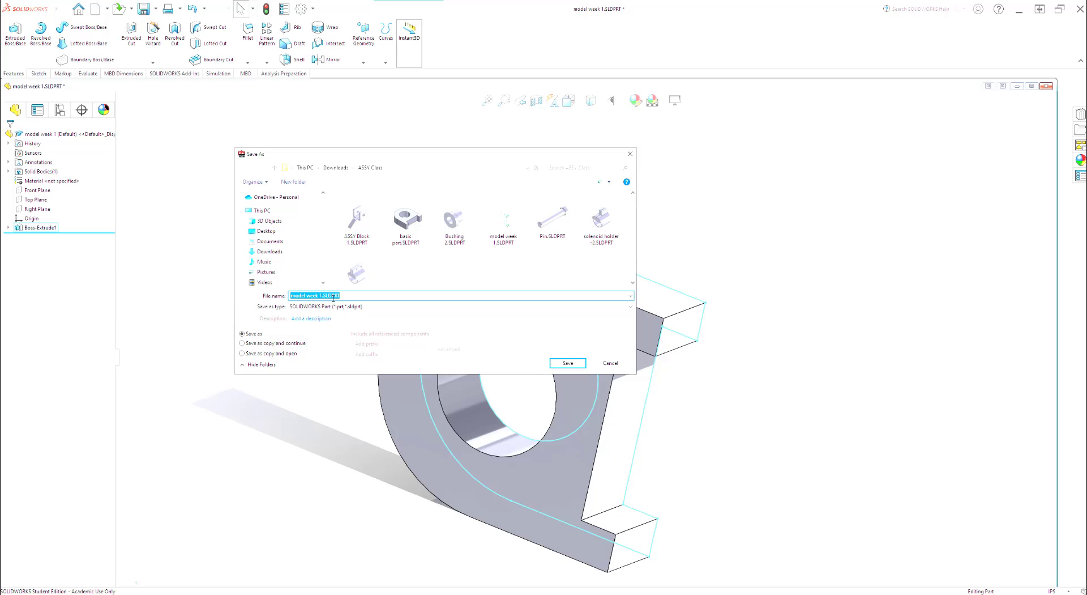
{"action": "left_click", "coordinate": [374, 308]}
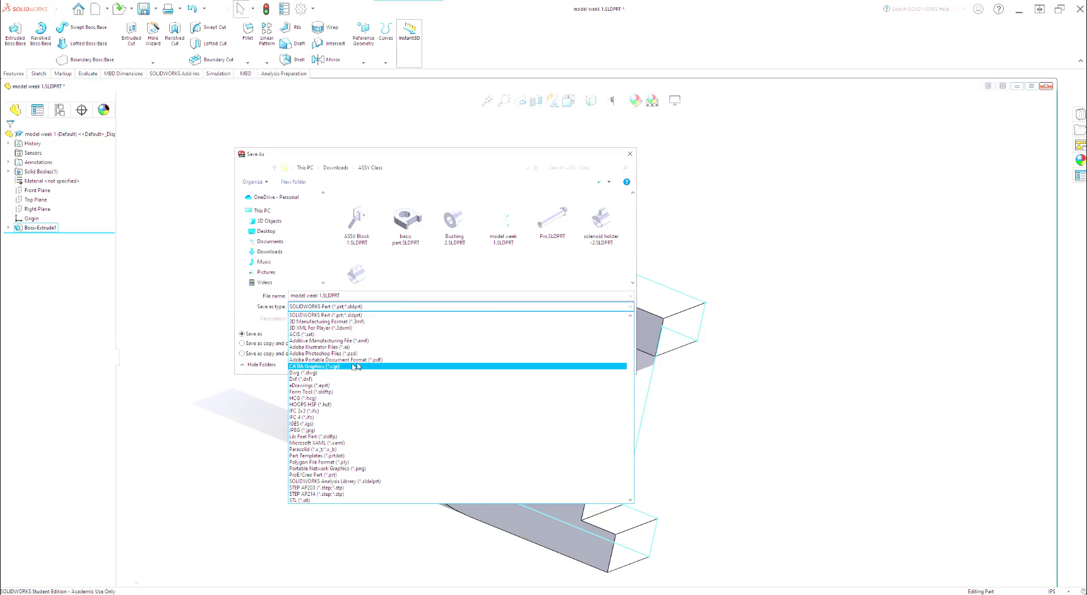
{"action": "left_click", "coordinate": [390, 309]}
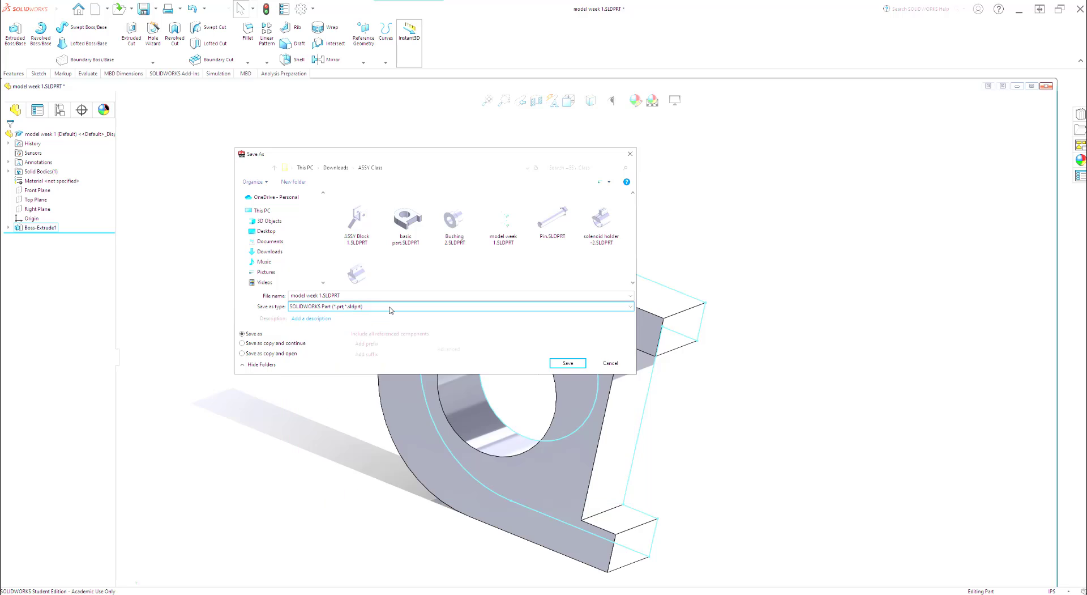
{"action": "left_click", "coordinate": [389, 308]}
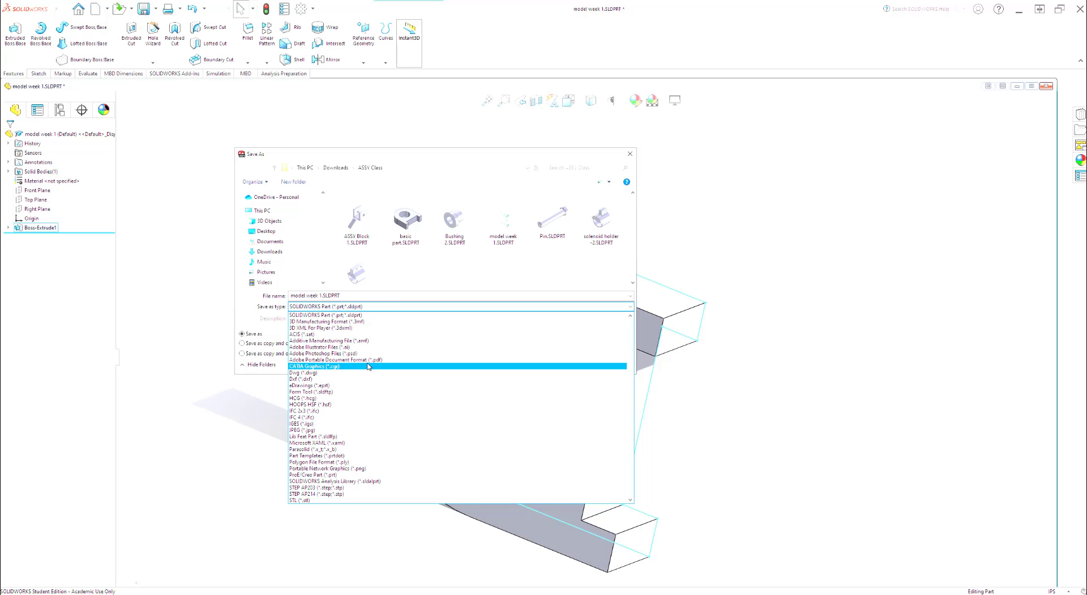
{"action": "left_click", "coordinate": [369, 361]}
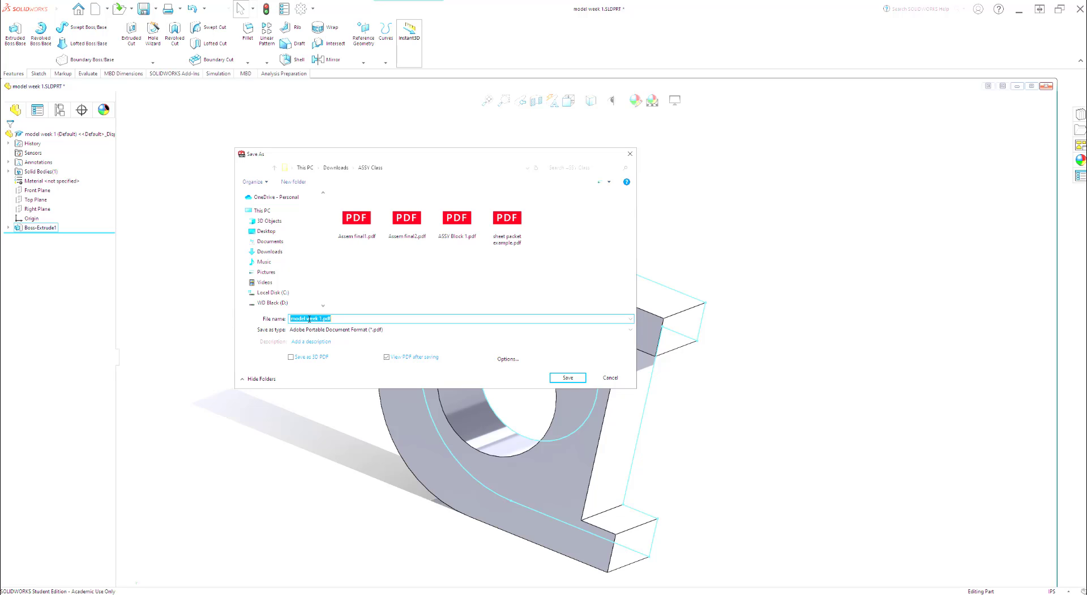
{"action": "left_click", "coordinate": [569, 378]}
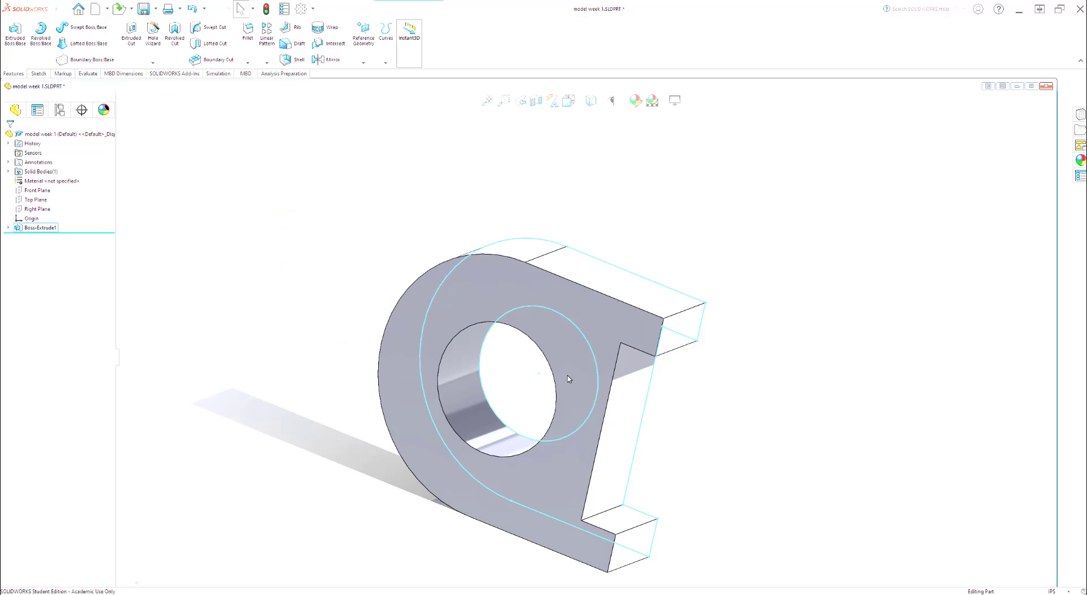
{"action": "left_click", "coordinate": [287, 361]}
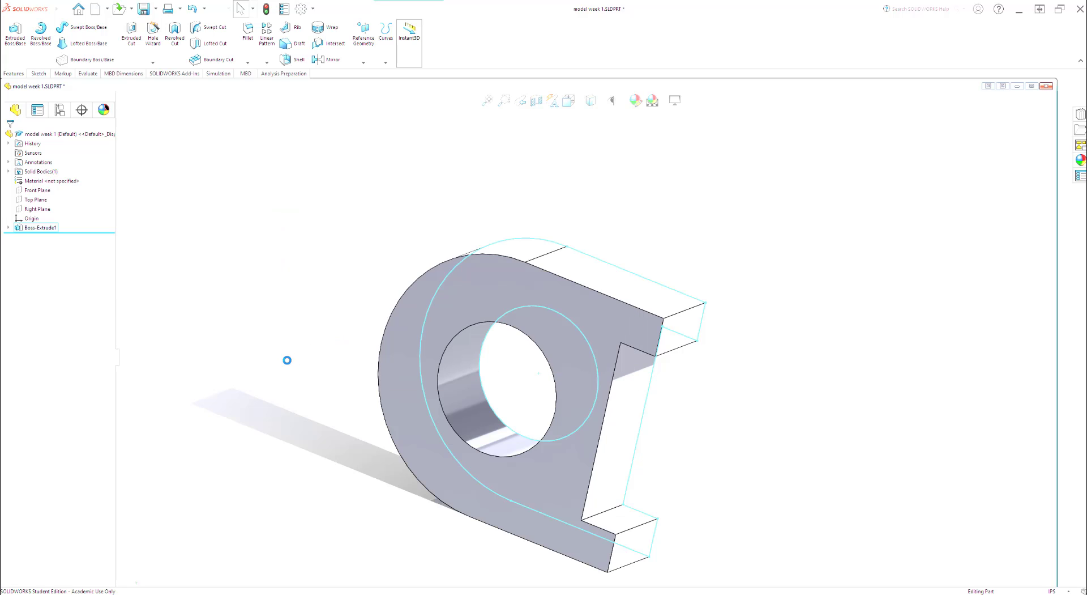